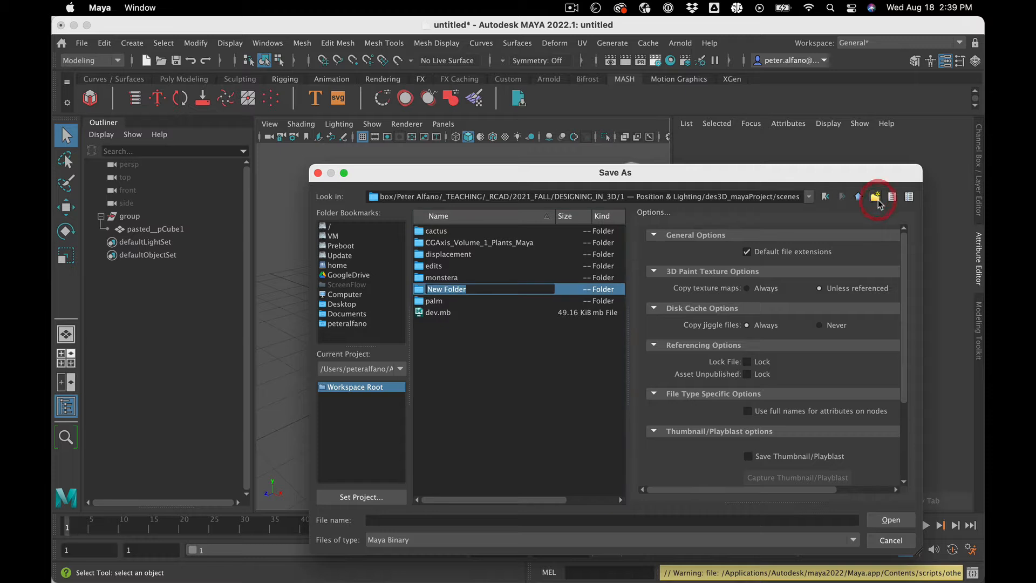
- Name the new folder in the project's scenes directory "balance" and open it
{"action": "type", "text": "bala"}
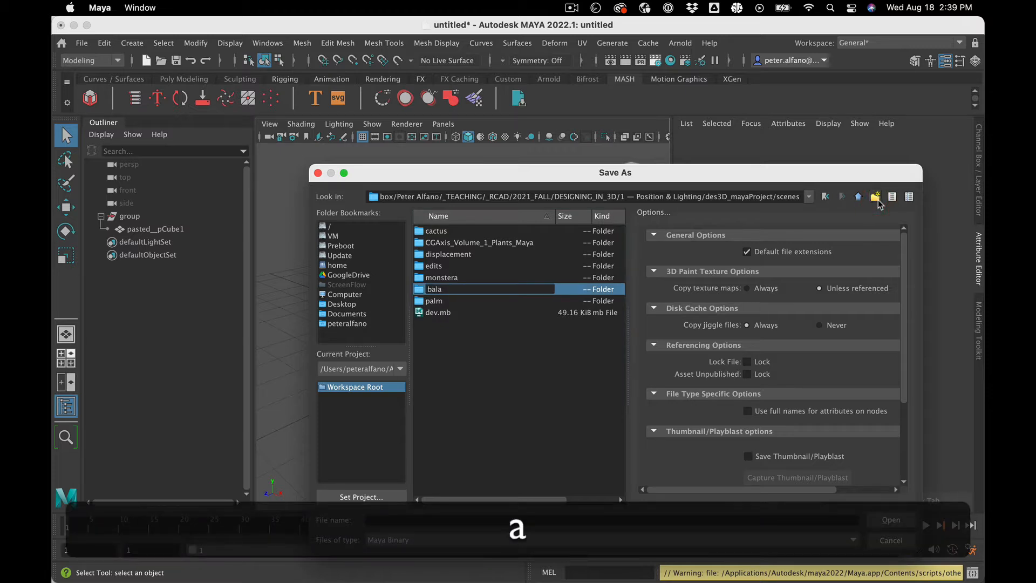
{"action": "type", "text": "nce"}
{"action": "left_click", "coordinate": [481, 342]}
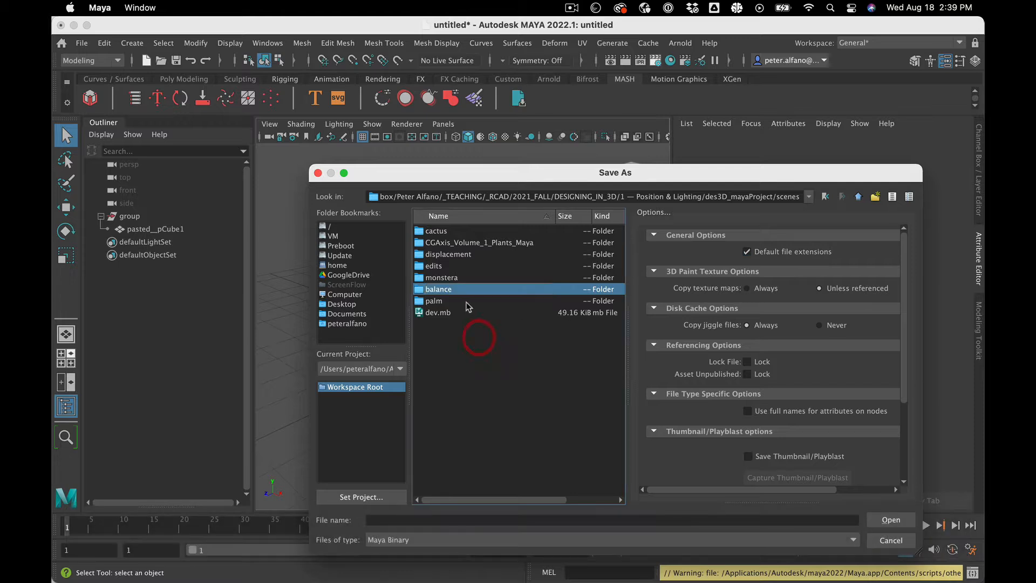
{"action": "double_click", "coordinate": [466, 290]}
- Save the scene in the balance folder as balance.0000.mb
{"action": "left_click", "coordinate": [382, 520]}
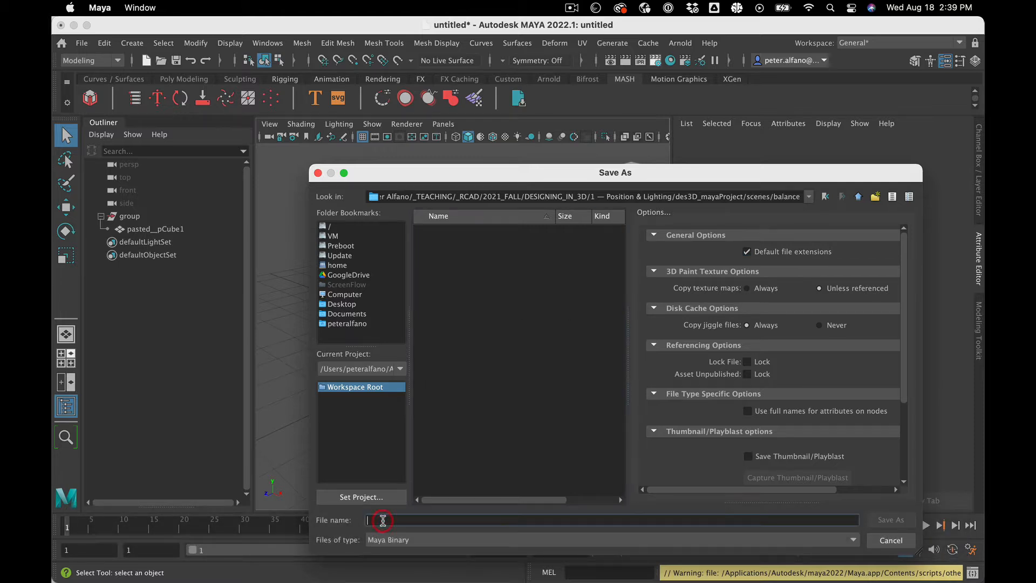
{"action": "type", "text": "balance."}
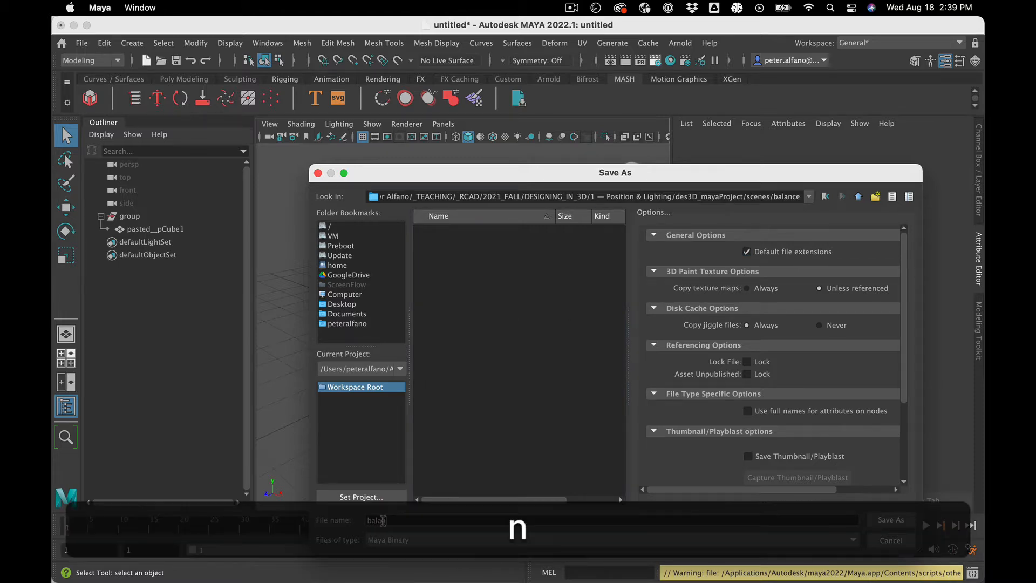
{"action": "type", "text": "0000"}
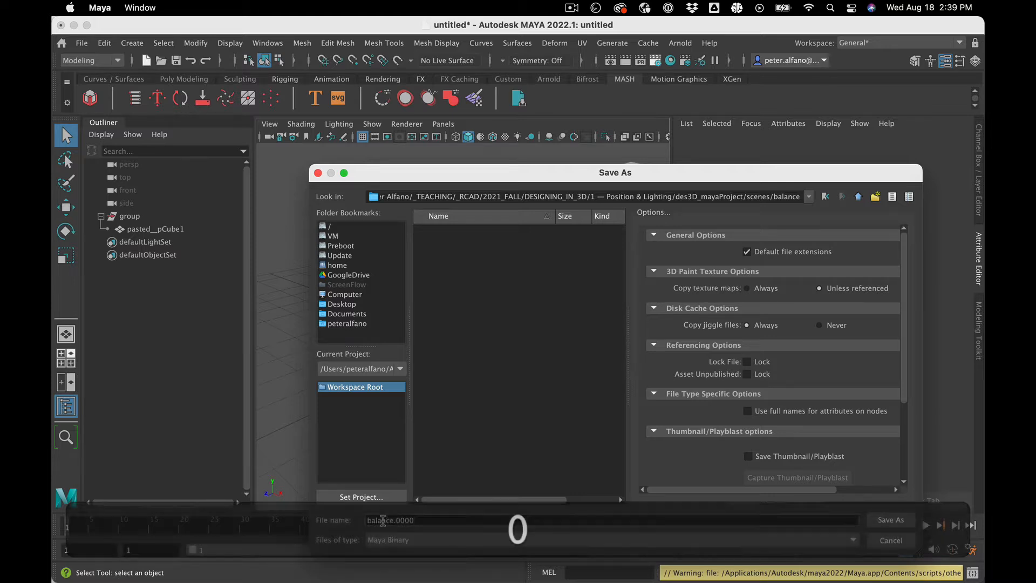
{"action": "type", "text": ".mb"}
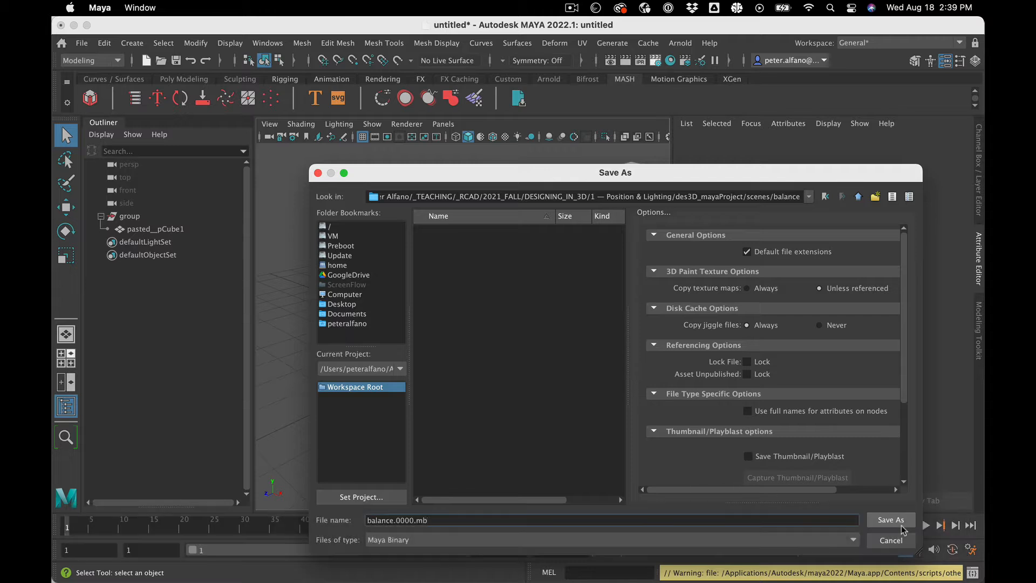
{"action": "left_click", "coordinate": [901, 525]}
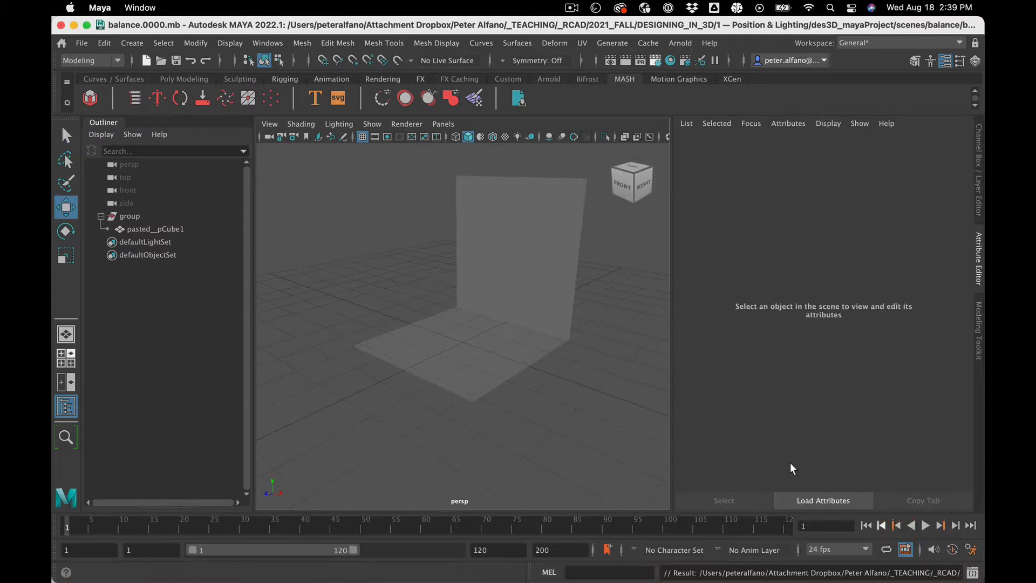
- Scale the backdrop mesh pasted__pCube1 up uniformly to about 16.6 on all axes, then deselect it
{"action": "left_click", "coordinate": [480, 368]}
{"action": "key", "text": "e"}
{"action": "key", "text": "r"}
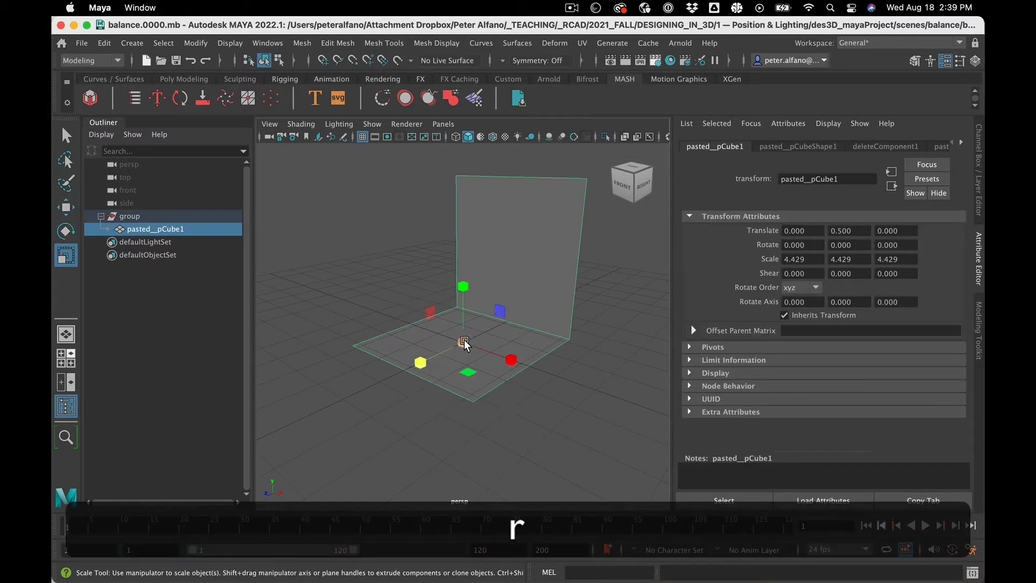
{"action": "left_click_drag", "start_coordinate": [463, 342], "coordinate": [971, 329]}
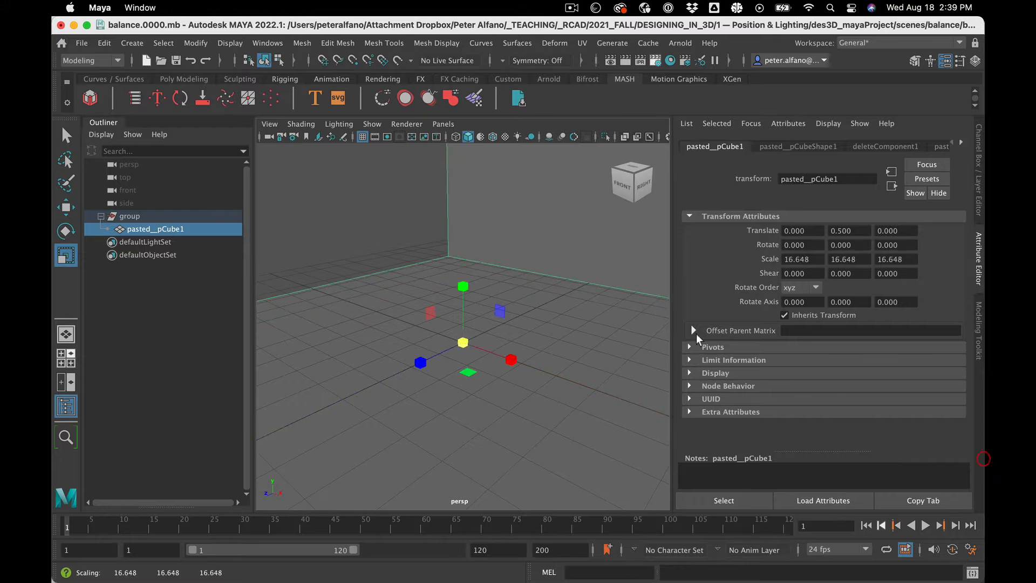
{"action": "left_click", "coordinate": [403, 283]}
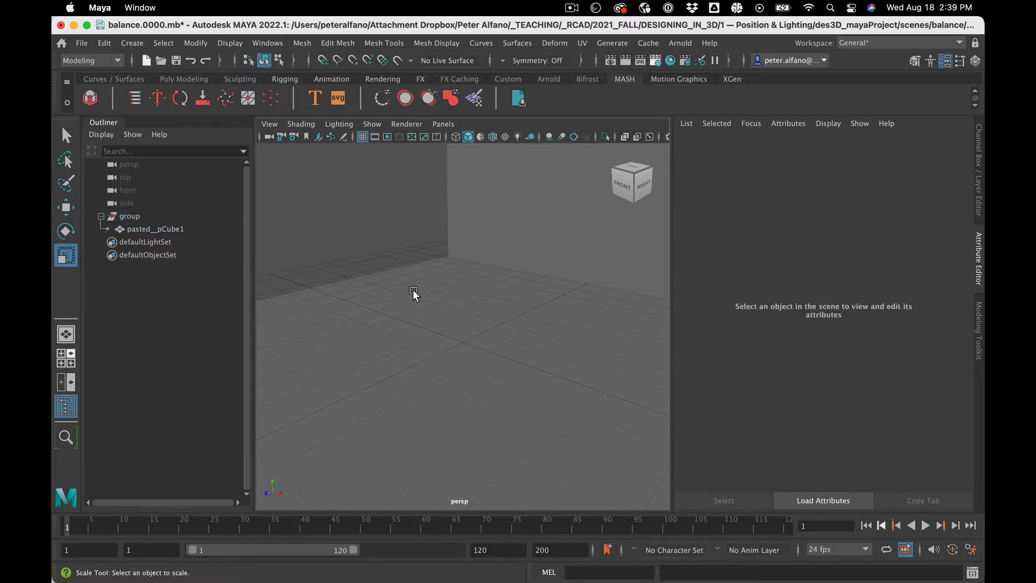
{"action": "left_click_drag", "start_coordinate": [411, 315], "coordinate": [432, 314], "text": "alt"}
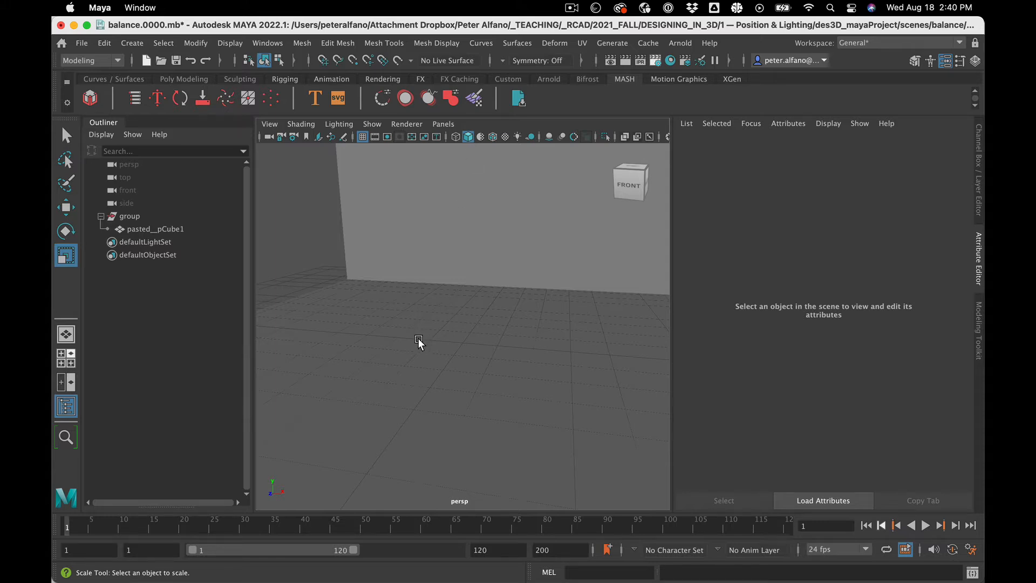
- Switch to Finder and preview the composition sketch IMG_2111.png in the ScreenFlow folder, then close the preview
{"action": "key", "text": "super+Tab"}
{"action": "left_click", "coordinate": [597, 266]}
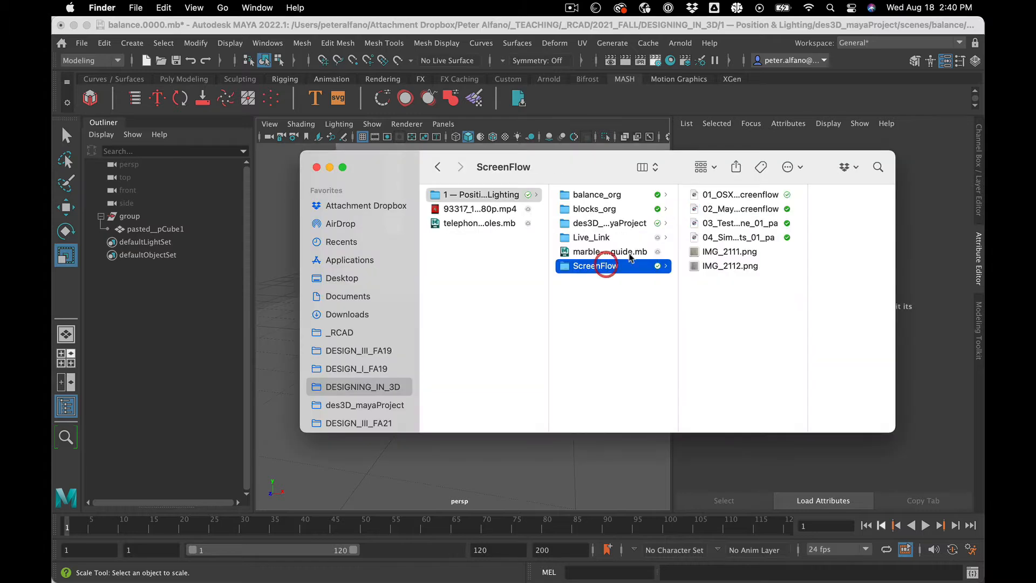
{"action": "left_click", "coordinate": [746, 250]}
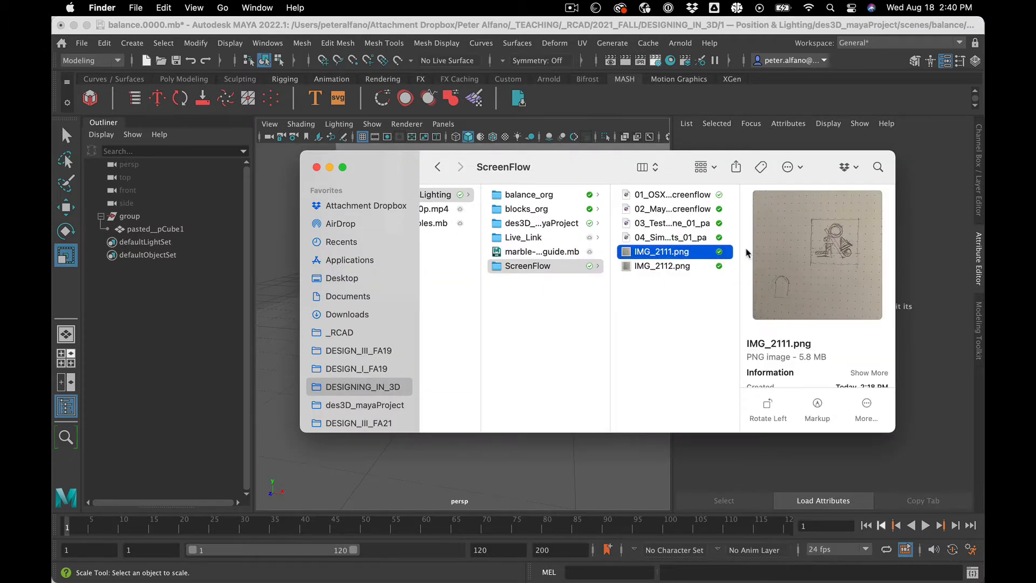
{"action": "key", "text": "space"}
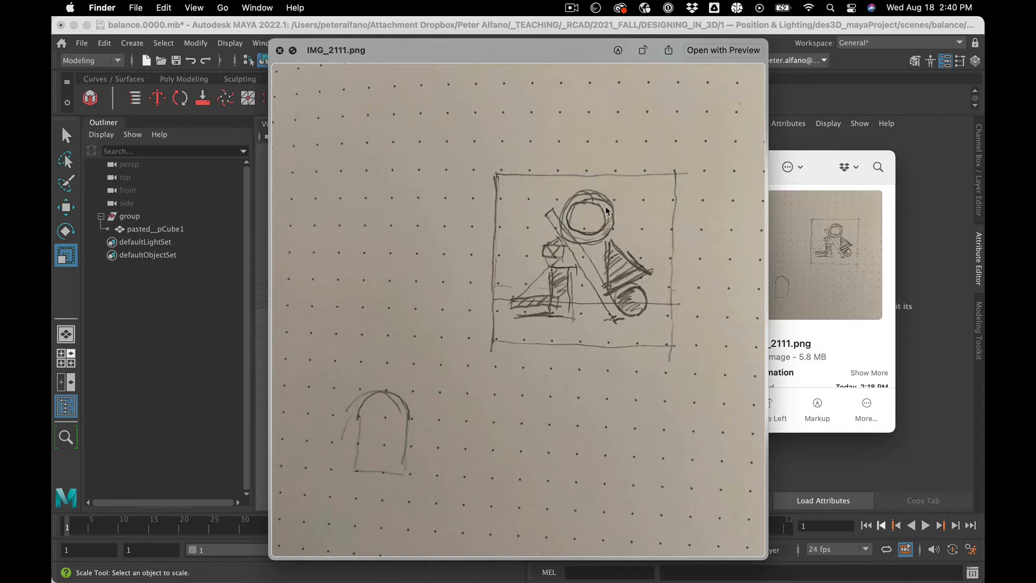
{"action": "left_click", "coordinate": [279, 51]}
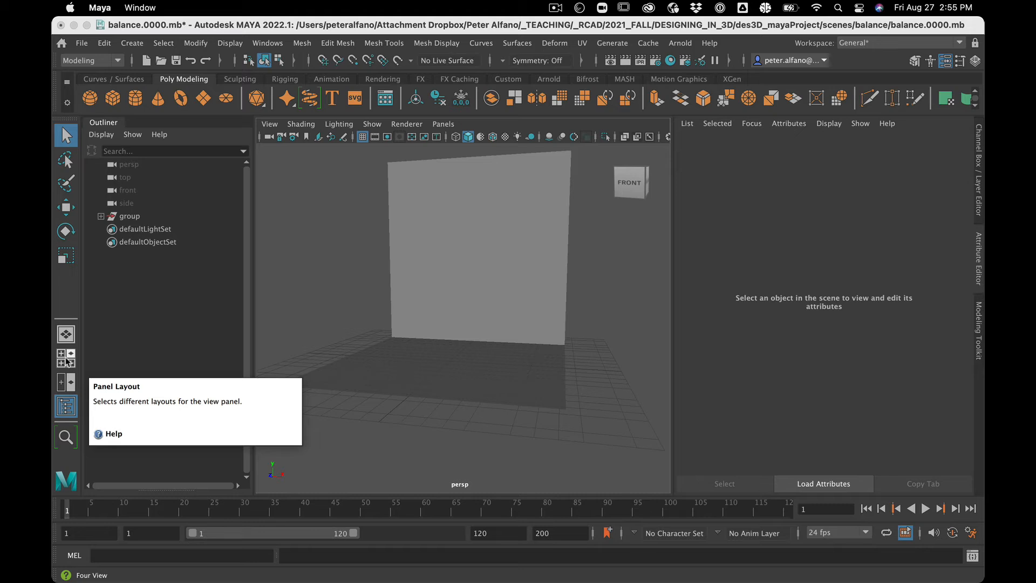
- Change the workspace to the four-view layout and select the backdrop to compare it across the top, front, side and perspective views
{"action": "mouse_move", "coordinate": [501, 355]}
{"action": "left_mouse_down", "text": "alt"}
{"action": "mouse_move", "coordinate": [513, 370]}
{"action": "mouse_move", "coordinate": [509, 338]}
{"action": "mouse_move", "coordinate": [484, 372]}
{"action": "mouse_move", "coordinate": [454, 356]}
{"action": "mouse_move", "coordinate": [520, 358]}
{"action": "mouse_move", "coordinate": [497, 367]}
{"action": "mouse_move", "coordinate": [453, 350]}
{"action": "mouse_move", "coordinate": [460, 361]}
{"action": "mouse_move", "coordinate": [498, 360]}
{"action": "left_mouse_up", "text": "alt"}
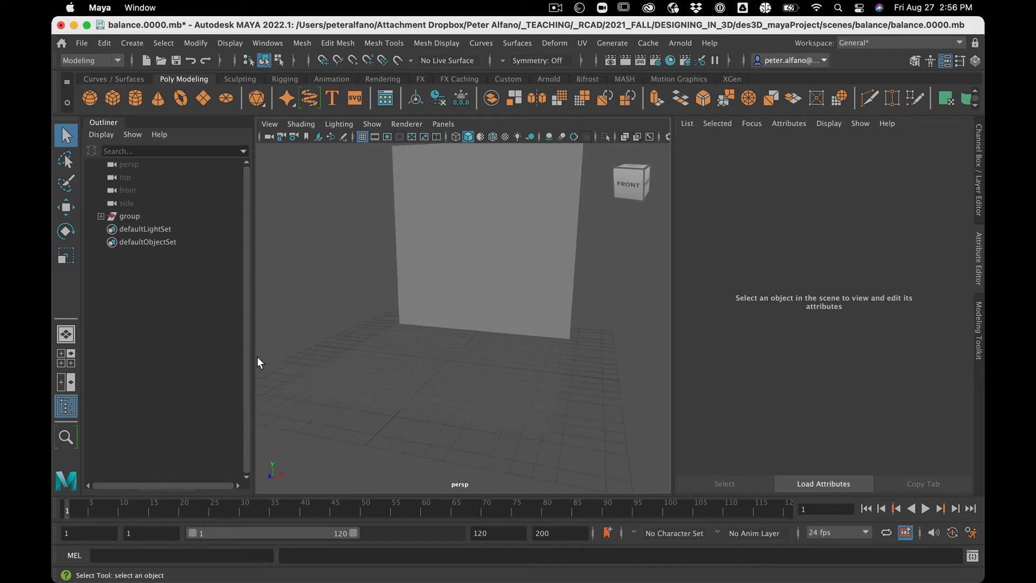
{"action": "left_click", "coordinate": [64, 357]}
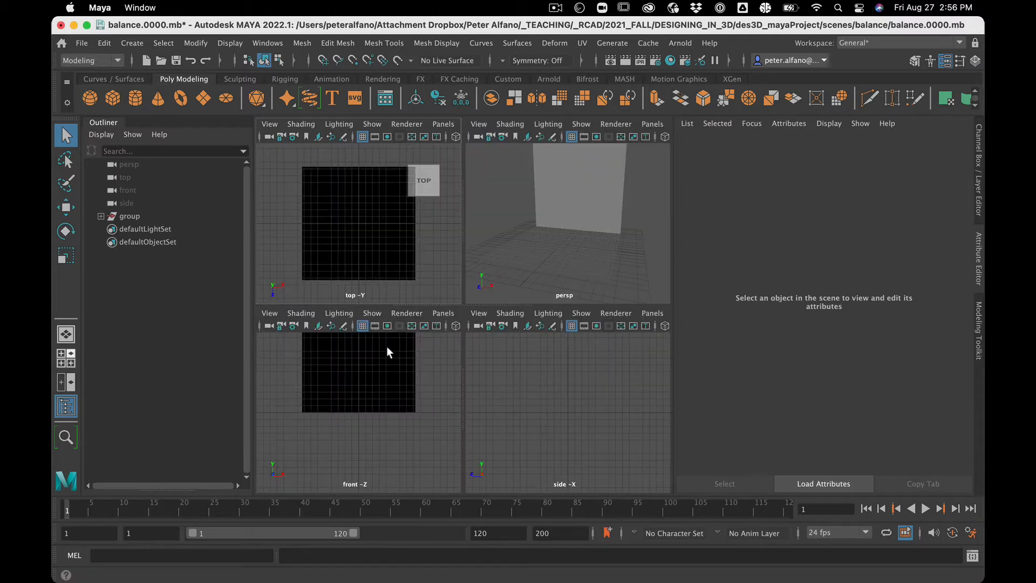
{"action": "left_click", "coordinate": [525, 244]}
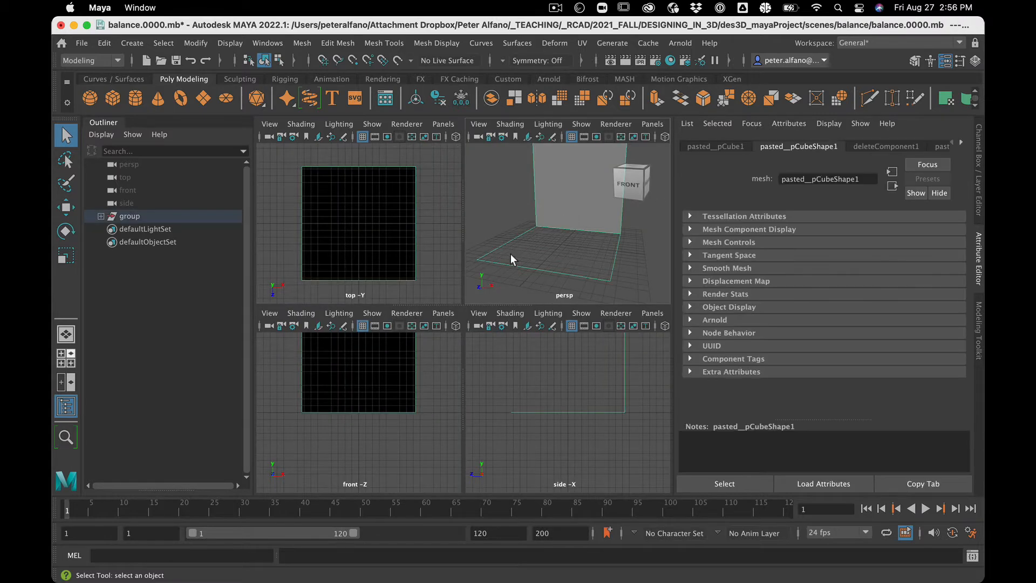
{"action": "left_click", "coordinate": [406, 240]}
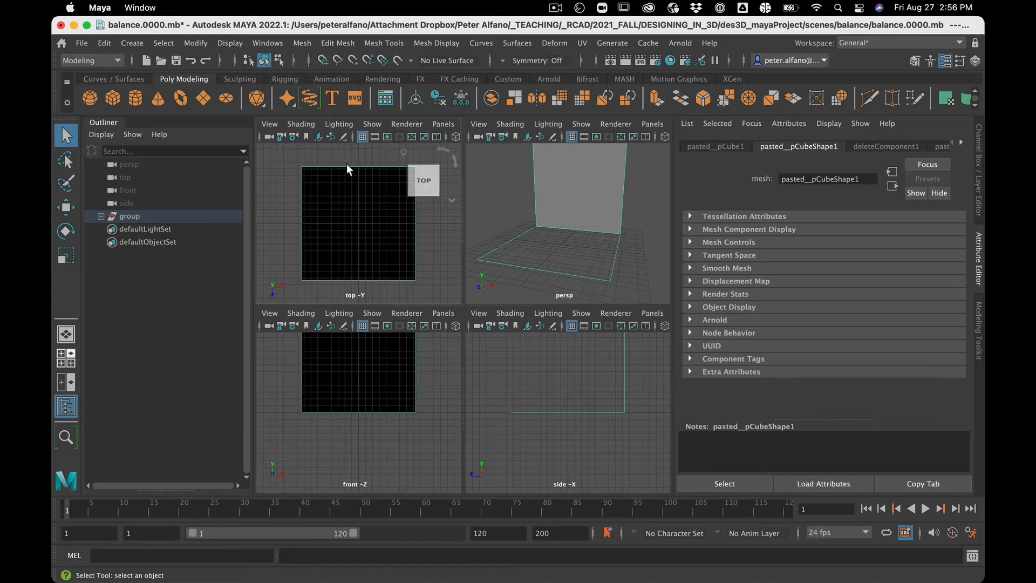
{"action": "scroll", "coordinate": [354, 413], "scroll_direction": "up", "scroll_amount": 5}
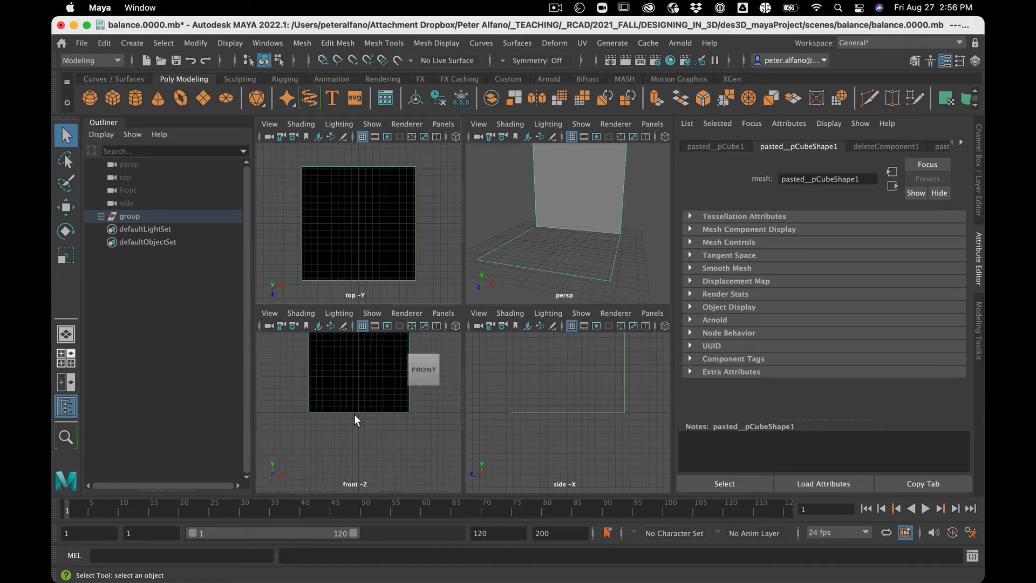
{"action": "scroll", "coordinate": [354, 413], "scroll_direction": "down", "scroll_amount": 4}
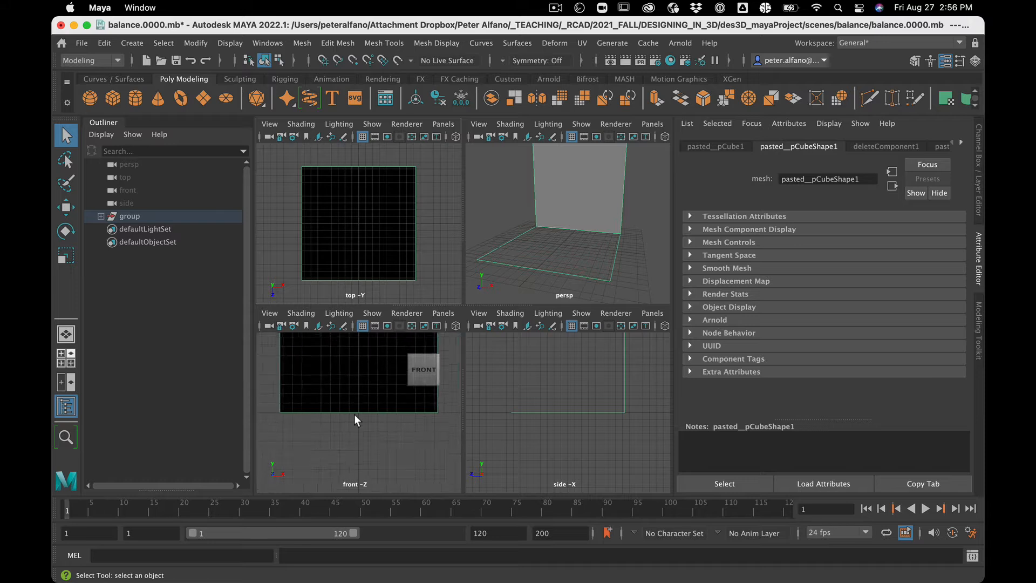
{"action": "left_click", "coordinate": [602, 387]}
{"action": "left_click", "coordinate": [356, 222]}
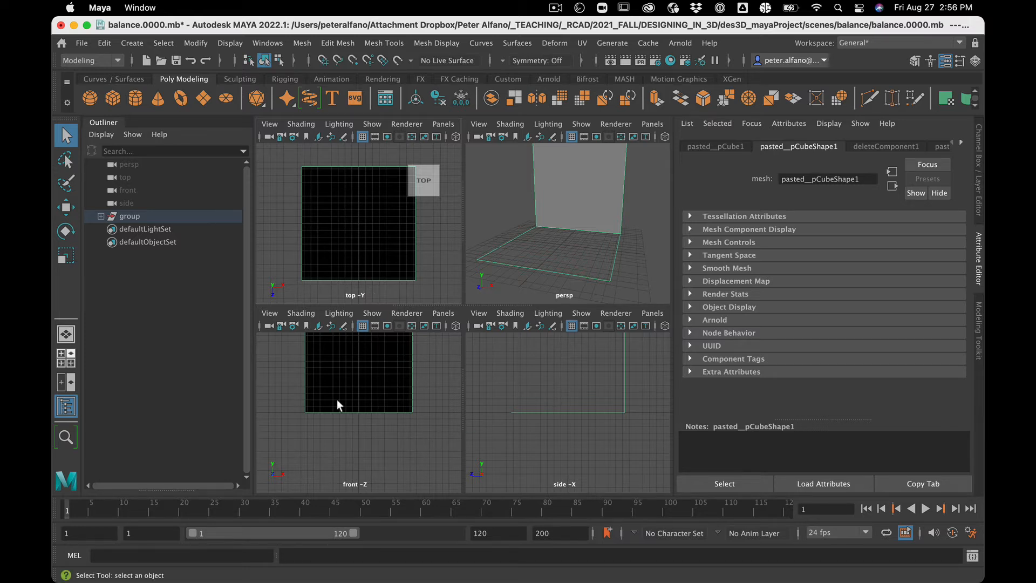
{"action": "left_click", "coordinate": [343, 137]}
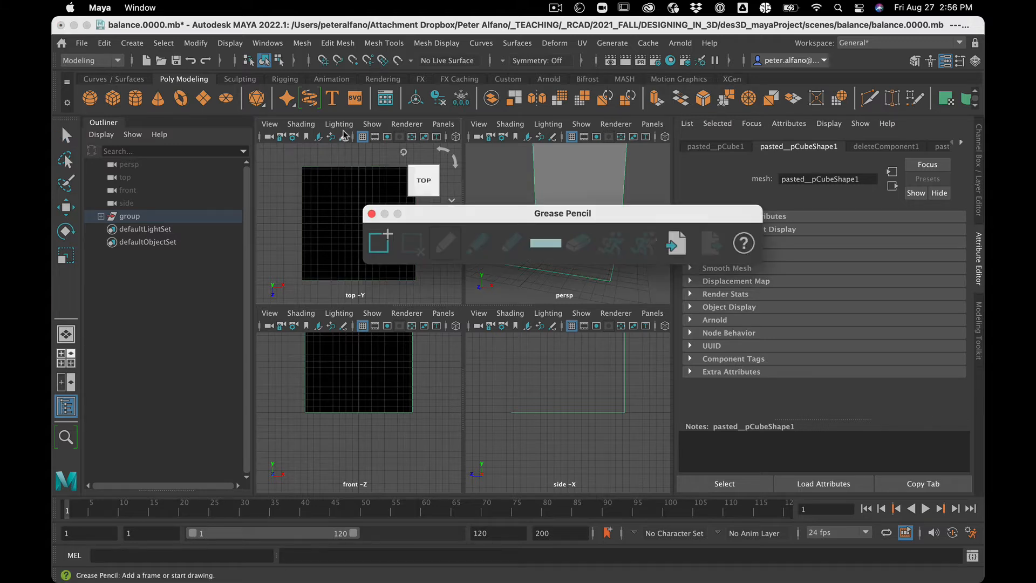
{"action": "left_click", "coordinate": [334, 186]}
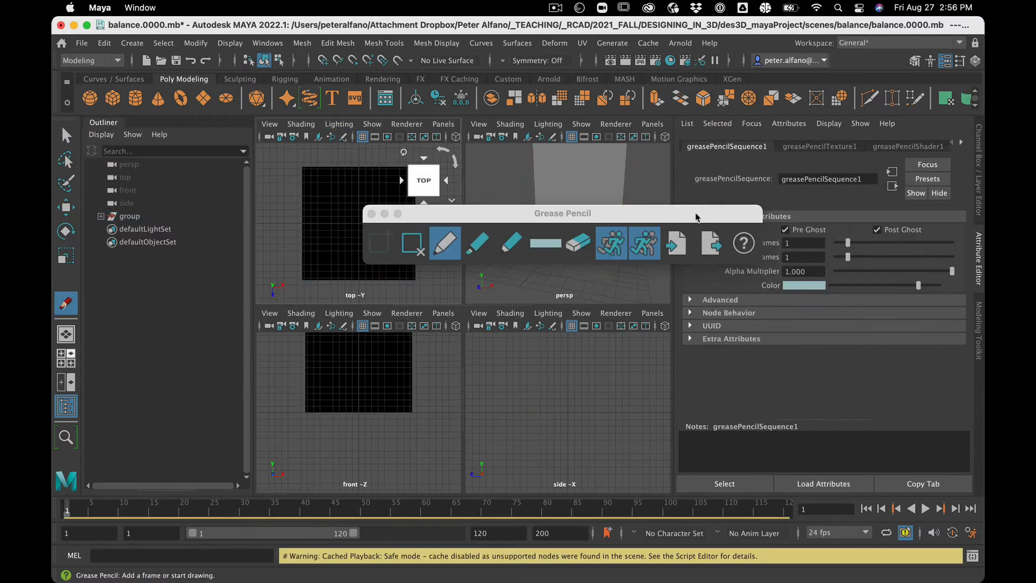
{"action": "left_click", "coordinate": [371, 213]}
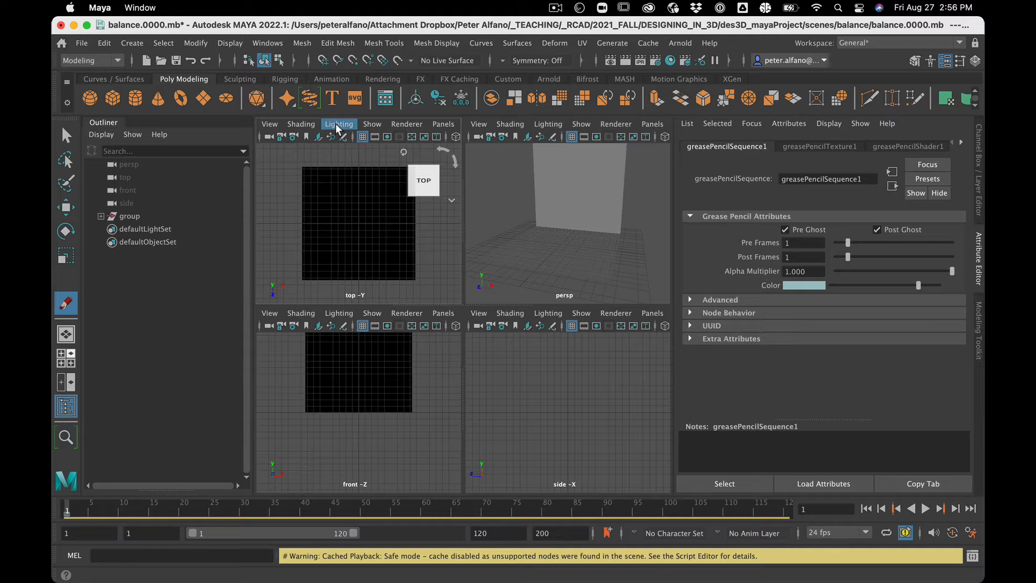
- Enable Two Sided Lighting in both the top view and the front view
{"action": "left_click", "coordinate": [336, 124]}
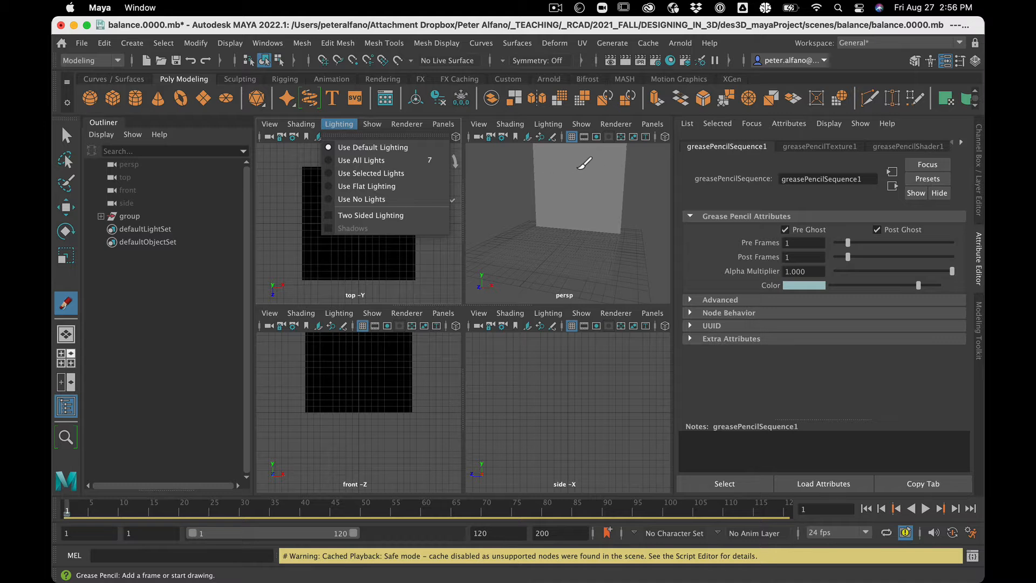
{"action": "left_click", "coordinate": [392, 216]}
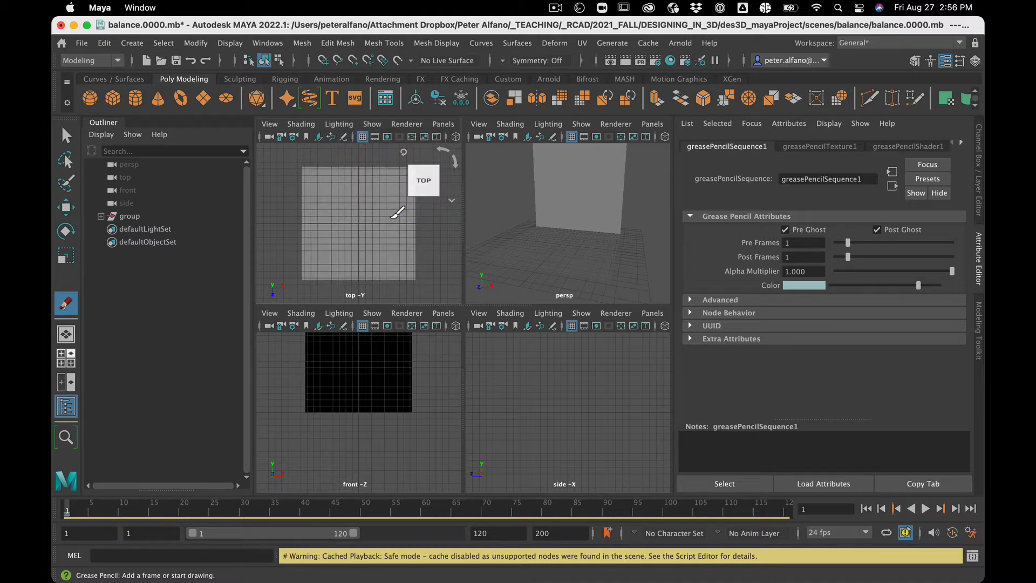
{"action": "left_click", "coordinate": [339, 313]}
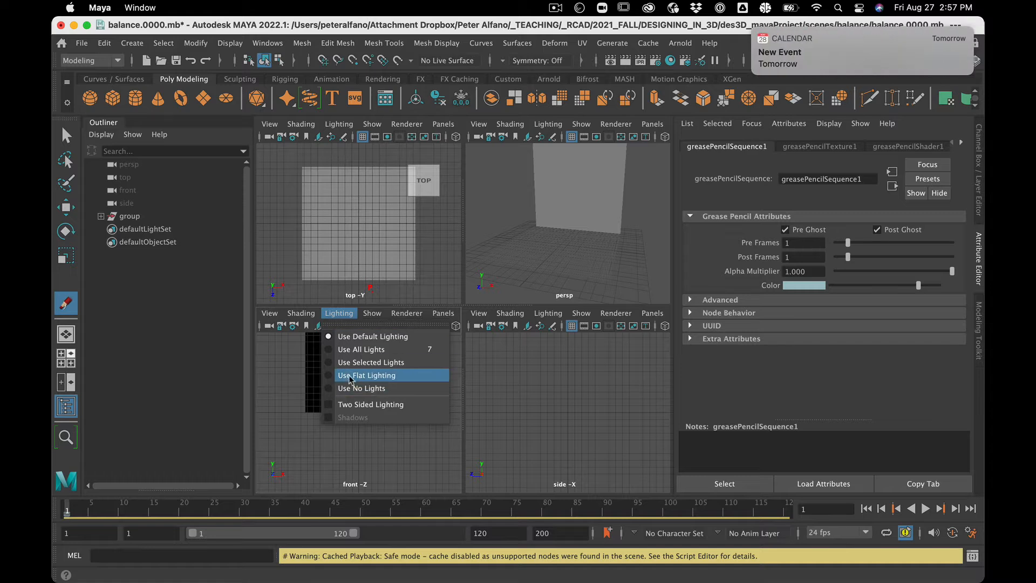
{"action": "left_click", "coordinate": [352, 404]}
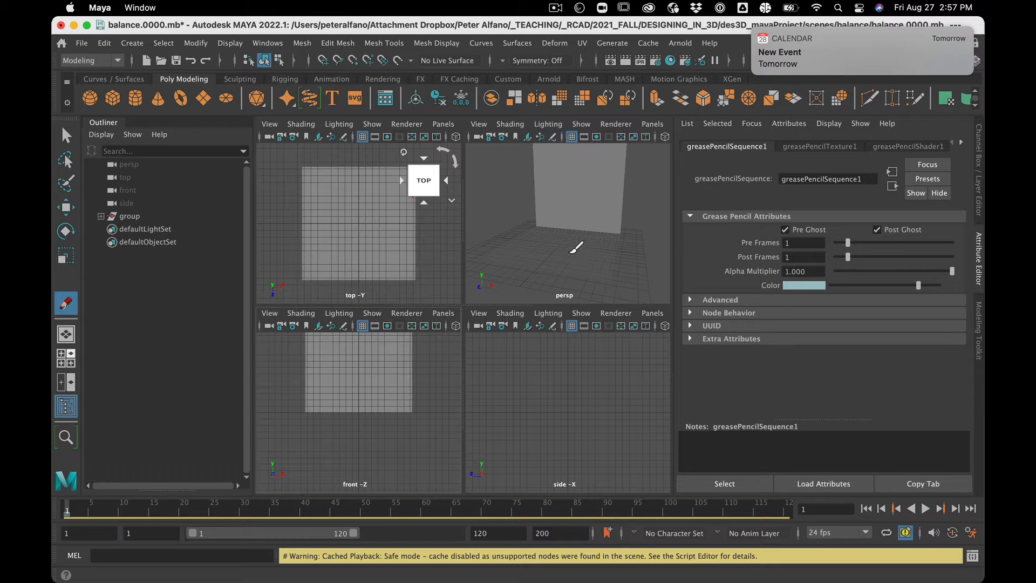
- Activate the Move tool, display the perspective, top and front views in wireframe, and leave the backdrop deselected
{"action": "key", "text": "w"}
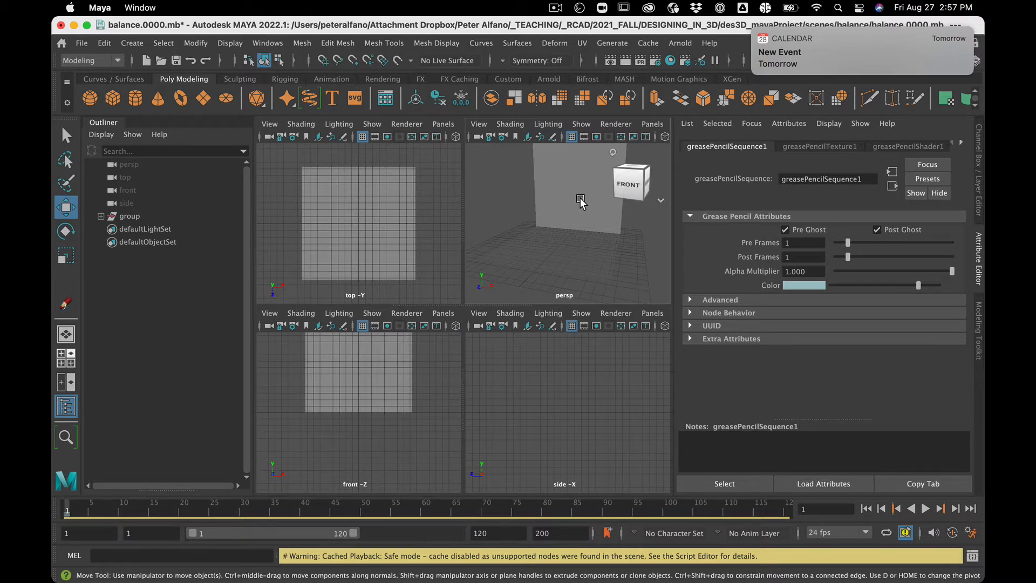
{"action": "key", "text": "6"}
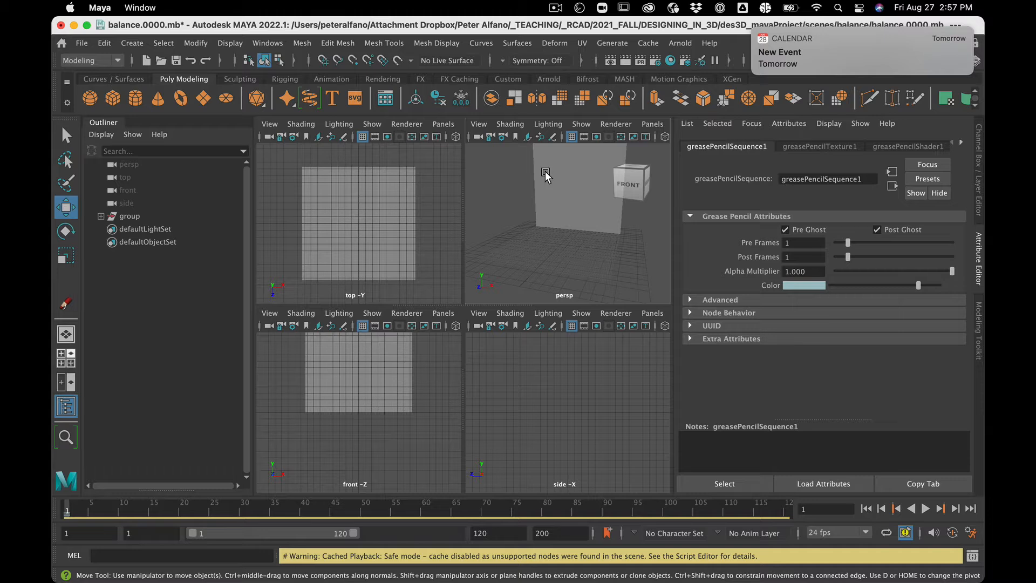
{"action": "key", "text": "4"}
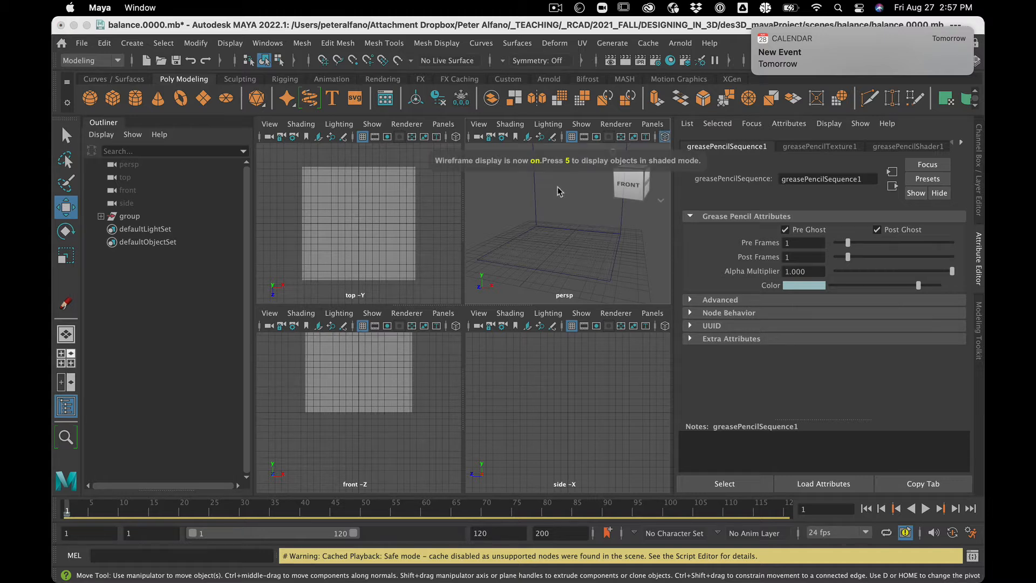
{"action": "left_click", "coordinate": [328, 236]}
{"action": "key", "text": "4"}
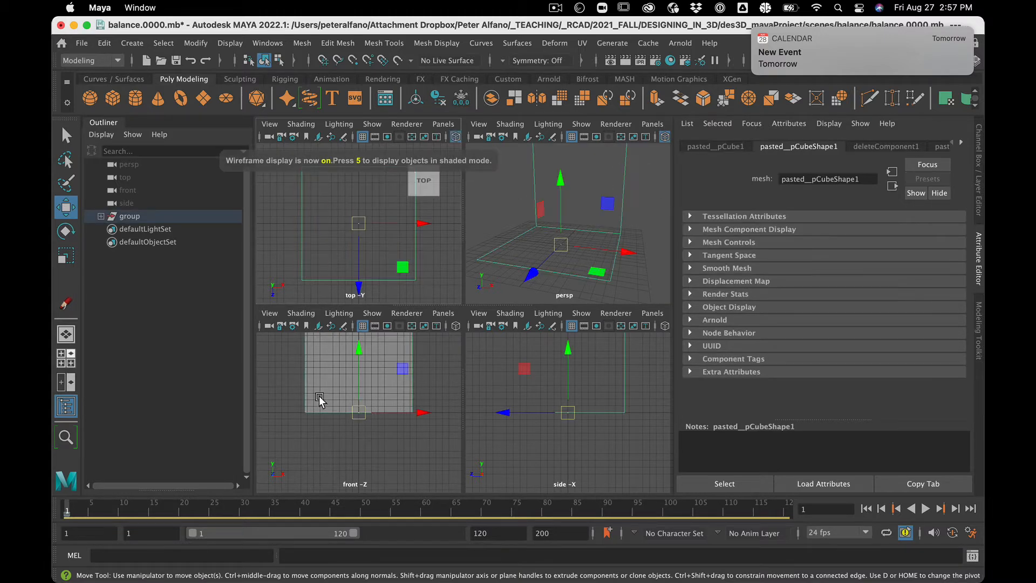
{"action": "left_click", "coordinate": [321, 410]}
{"action": "key", "text": "4"}
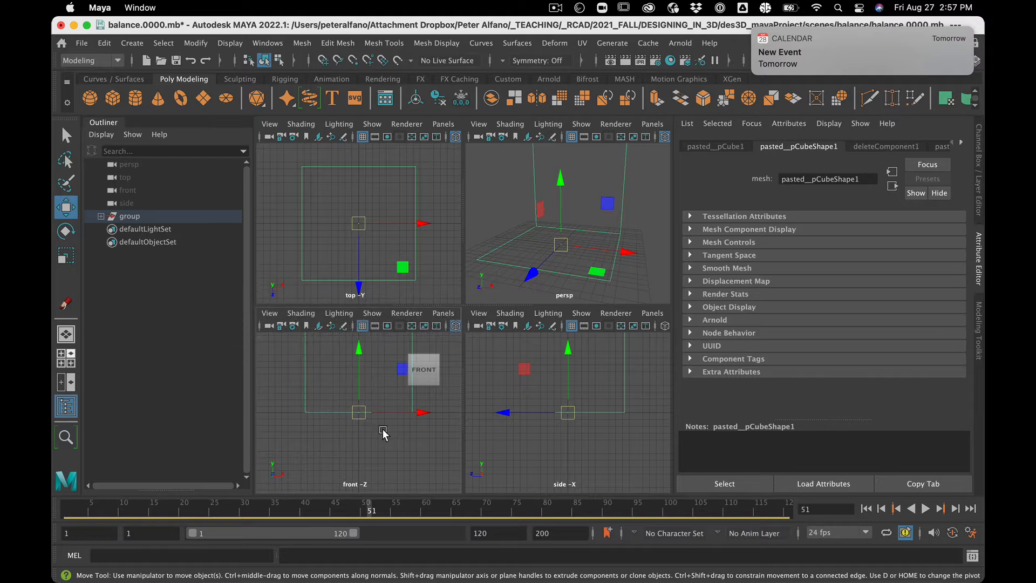
{"action": "left_click", "coordinate": [384, 428]}
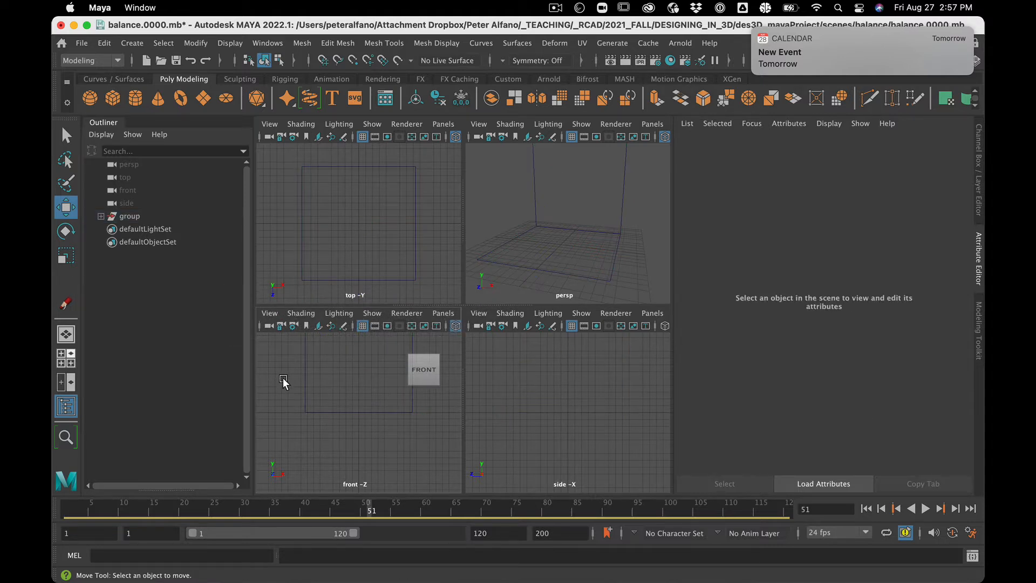
{"action": "scroll", "coordinate": [322, 391], "scroll_direction": "up", "scroll_amount": 3}
{"action": "scroll", "coordinate": [322, 389], "scroll_direction": "down", "scroll_amount": 2}
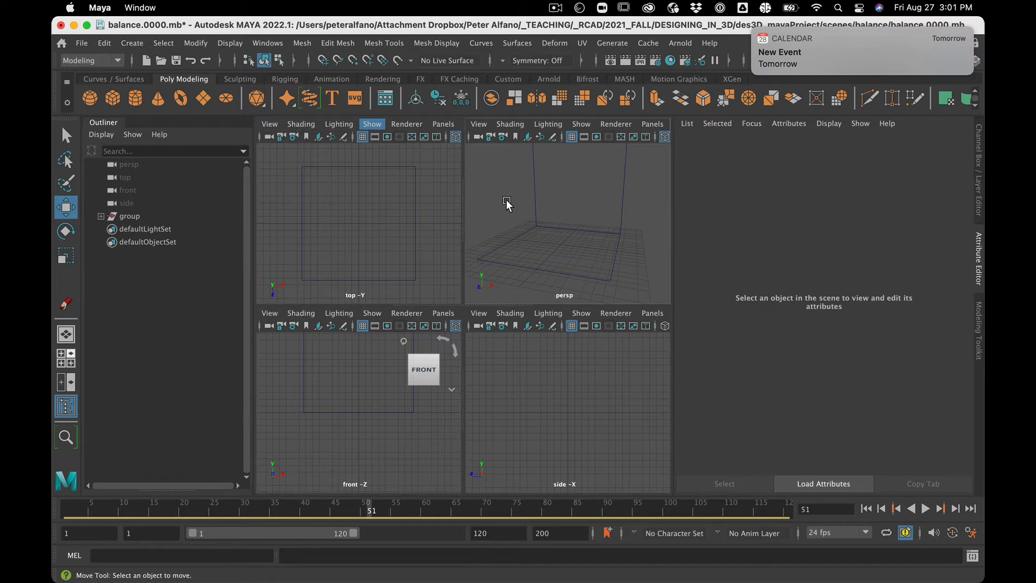
{"action": "key", "text": "space"}
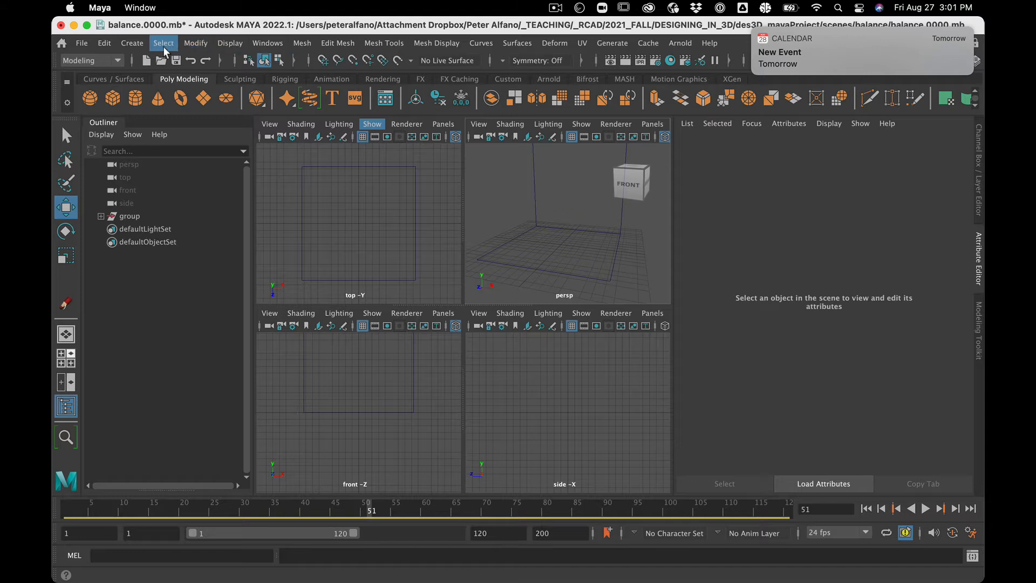
{"action": "left_click", "coordinate": [131, 43]}
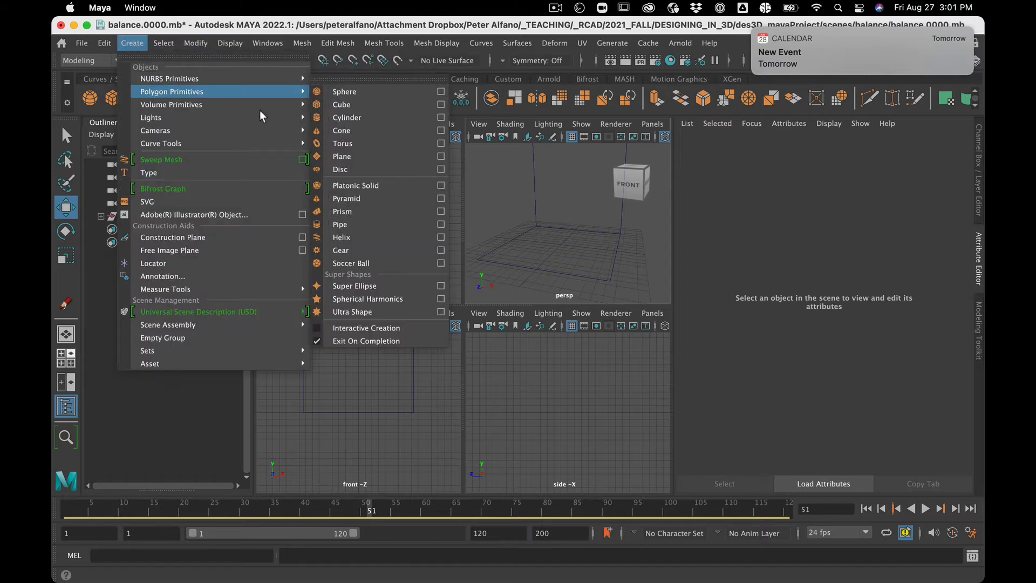
{"action": "left_click", "coordinate": [627, 235]}
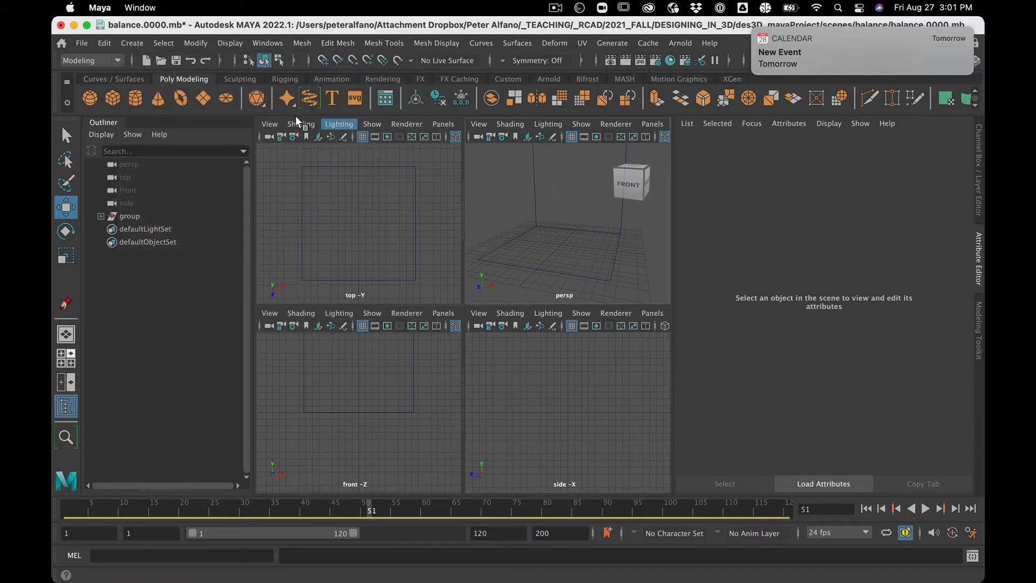
{"action": "left_click", "coordinate": [245, 78]}
{"action": "left_click", "coordinate": [285, 79]}
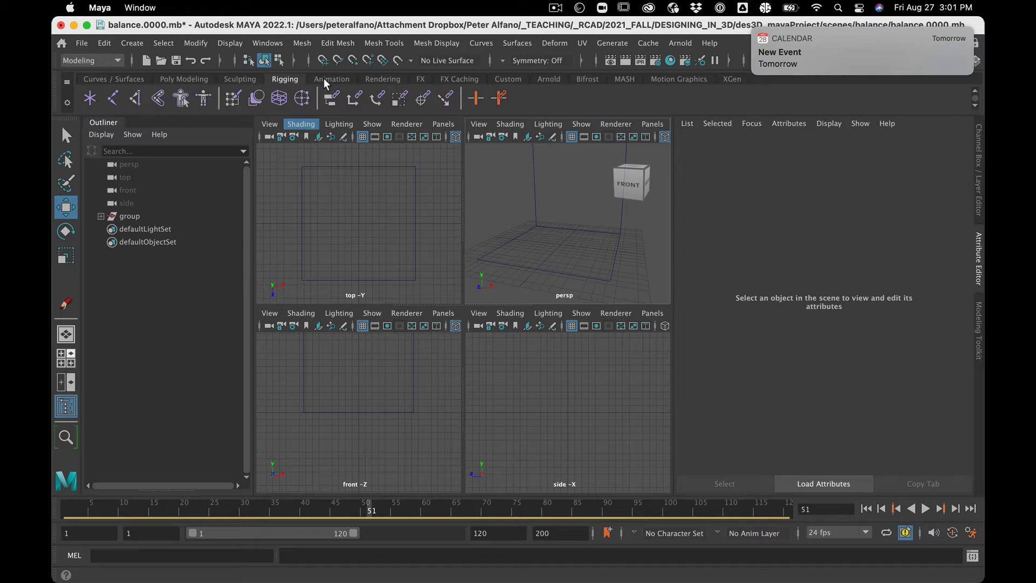
{"action": "left_click", "coordinate": [242, 79]}
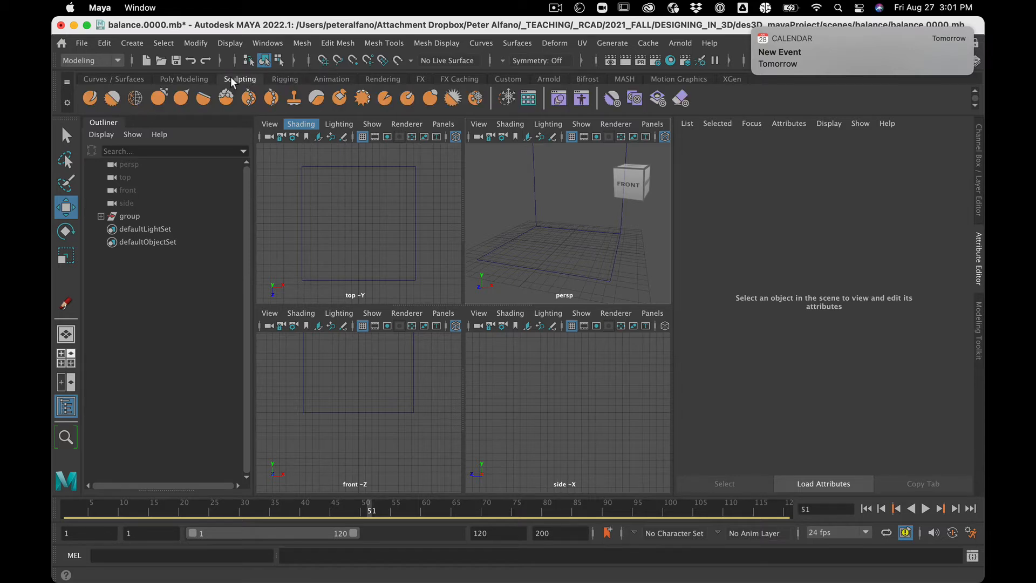
- Create a polygon cylinder at the origin, deselect it, and maximize the front view
{"action": "left_click", "coordinate": [185, 79]}
{"action": "left_click", "coordinate": [135, 99]}
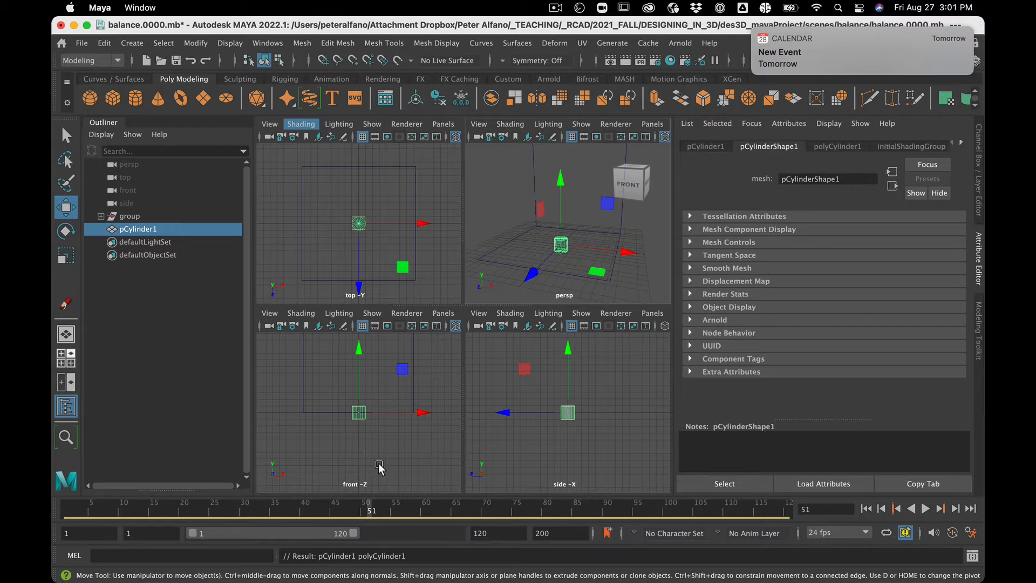
{"action": "left_click", "coordinate": [499, 436]}
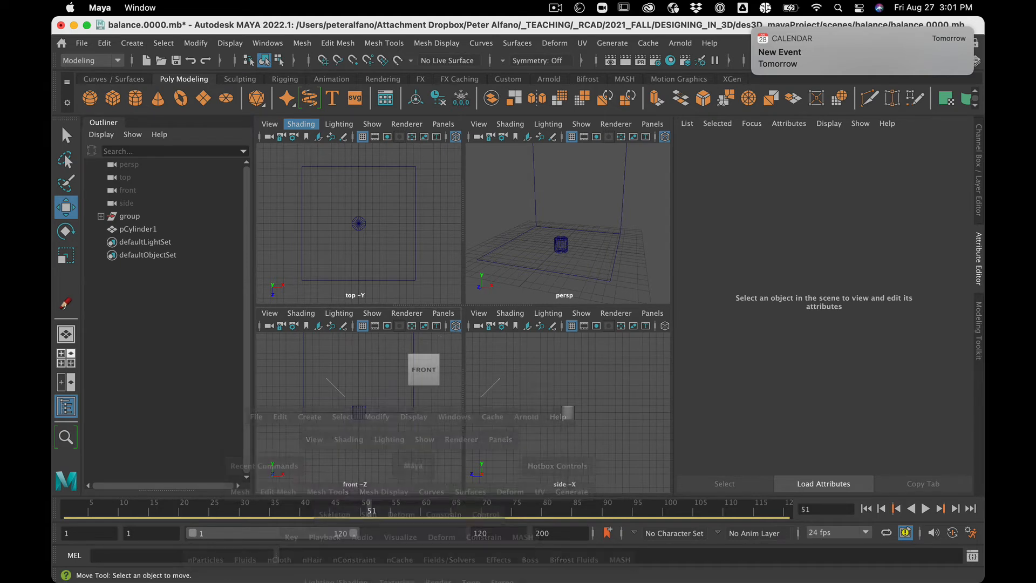
{"action": "key", "text": "space"}
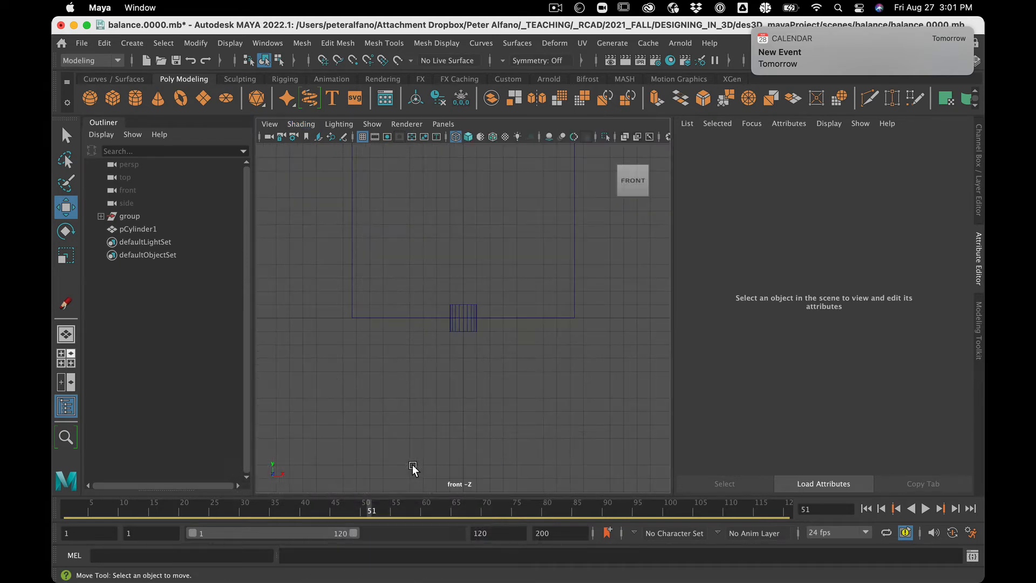
- Cycle the front view's background through the available colours and return it to plain grey
{"action": "left_click", "coordinate": [470, 332]}
{"action": "left_click", "coordinate": [515, 371]}
{"action": "key", "text": "alt+b"}
{"action": "key", "text": "alt+b"}
{"action": "key", "text": "alt+b"}
{"action": "key", "text": "alt+b"}
{"action": "key", "text": "alt+b"}
{"action": "key", "text": "alt+b"}
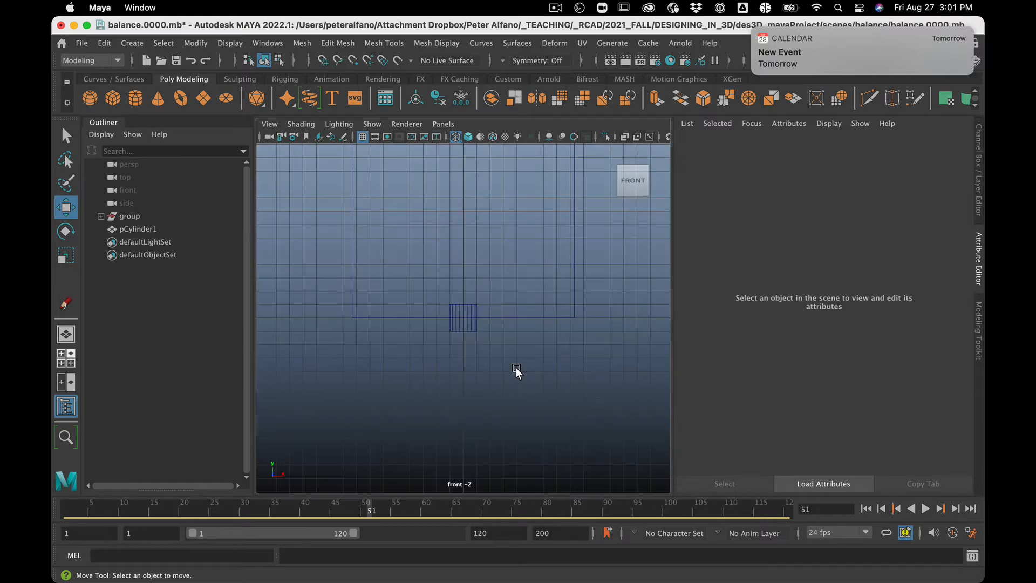
{"action": "key", "text": "alt+b"}
{"action": "key", "text": "alt+b"}
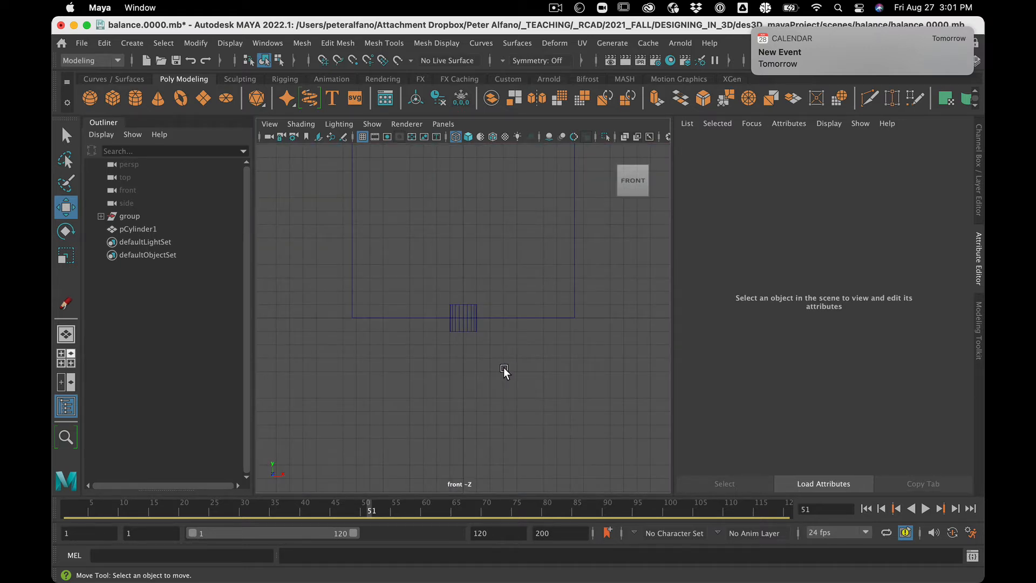
- Move the cylinder's pivot from its centre straight down to the middle of its base
{"action": "scroll", "coordinate": [503, 370], "scroll_direction": "up", "scroll_amount": 6}
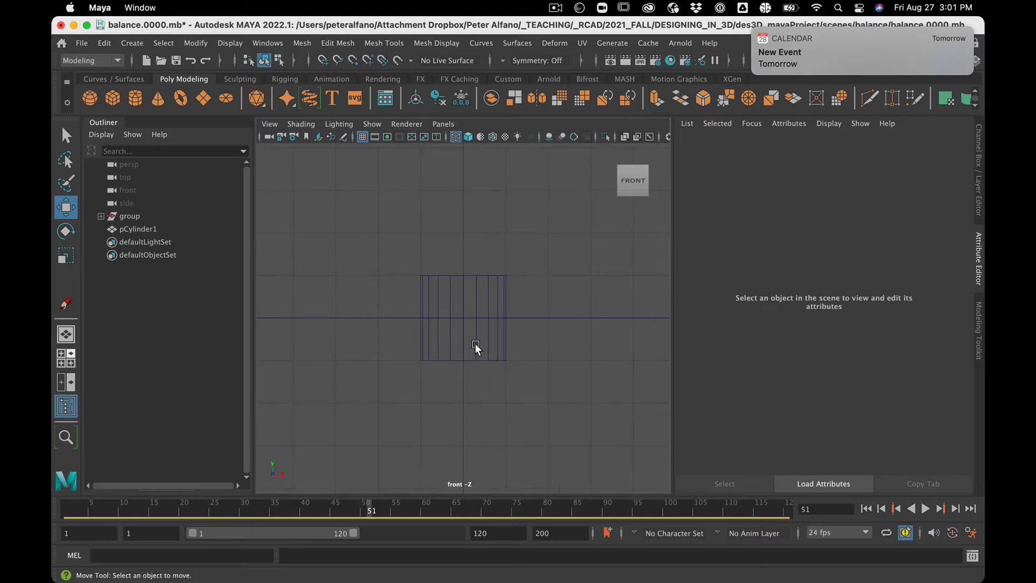
{"action": "left_click", "coordinate": [459, 348]}
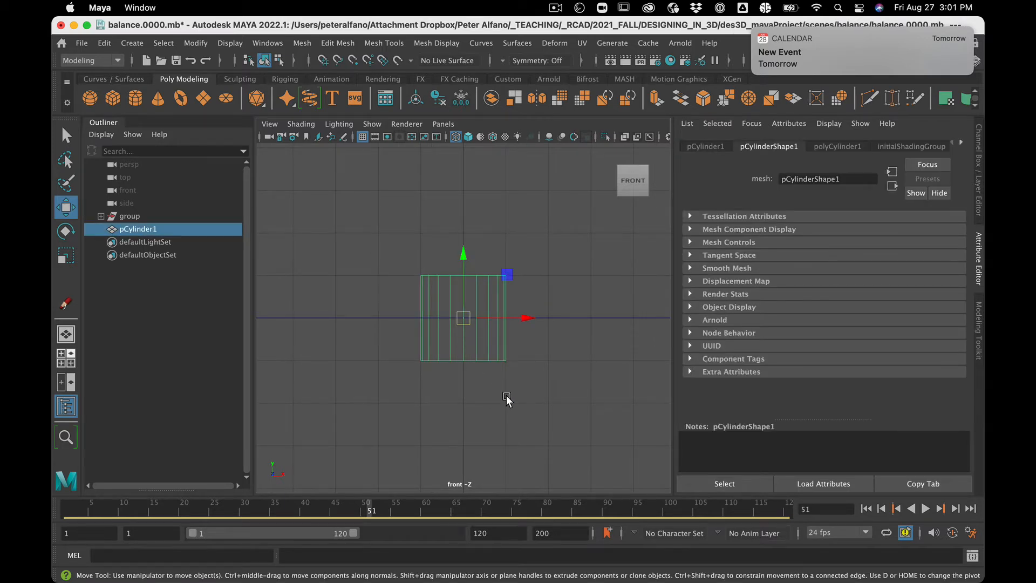
{"action": "key", "text": "d"}
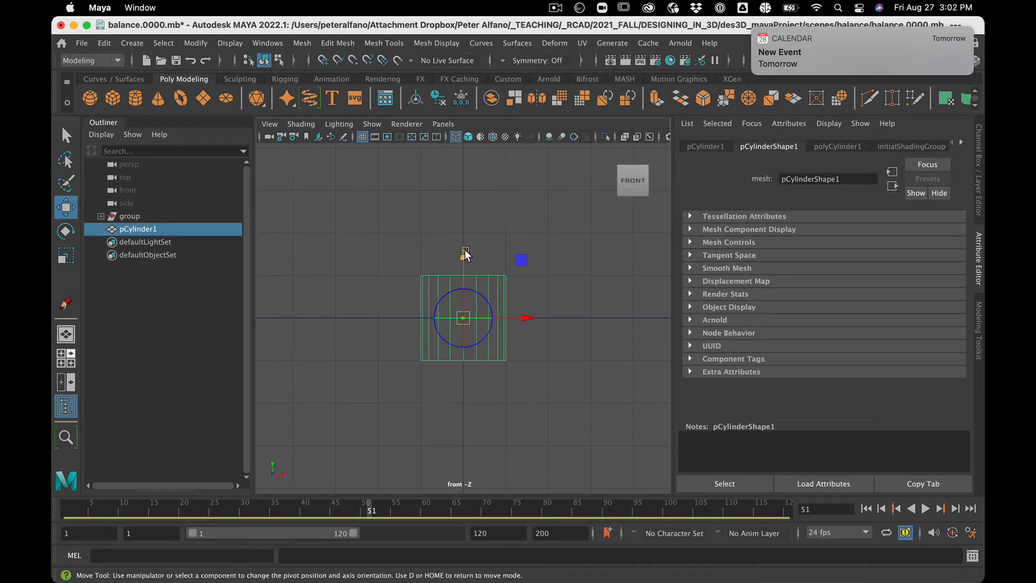
{"action": "left_click_drag", "start_coordinate": [465, 254], "coordinate": [464, 370]}
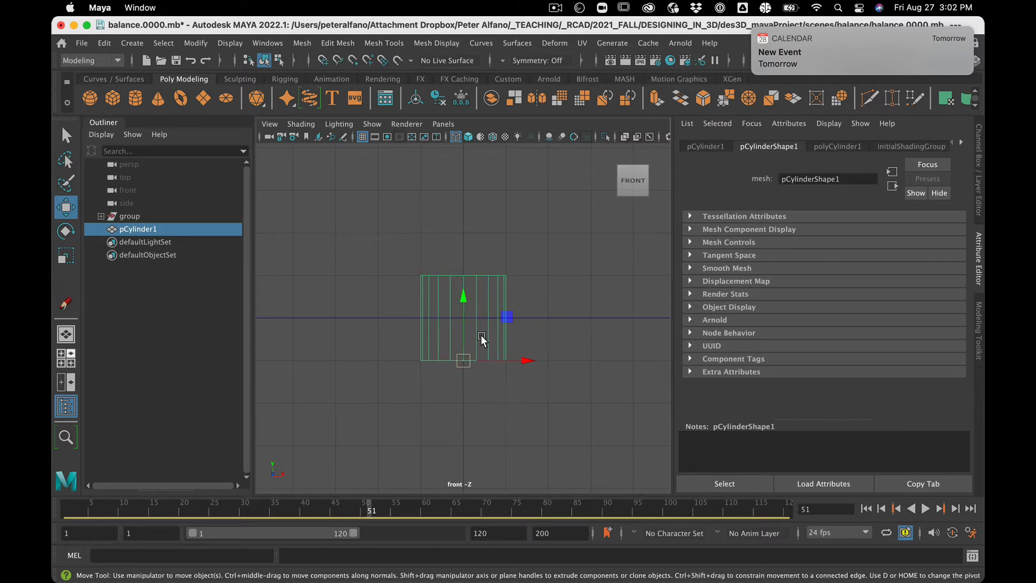
- Move the cylinder up with grid snapping so its base sits on the ground line, and deselect it
{"action": "key", "text": "x"}
{"action": "left_click_drag", "start_coordinate": [464, 330], "coordinate": [465, 308]}
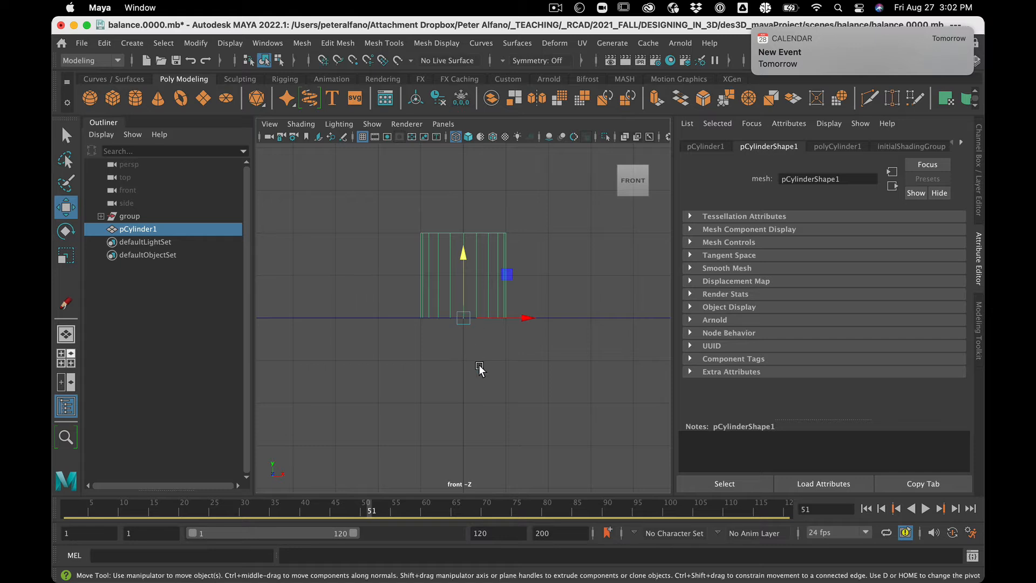
{"action": "left_click", "coordinate": [484, 357]}
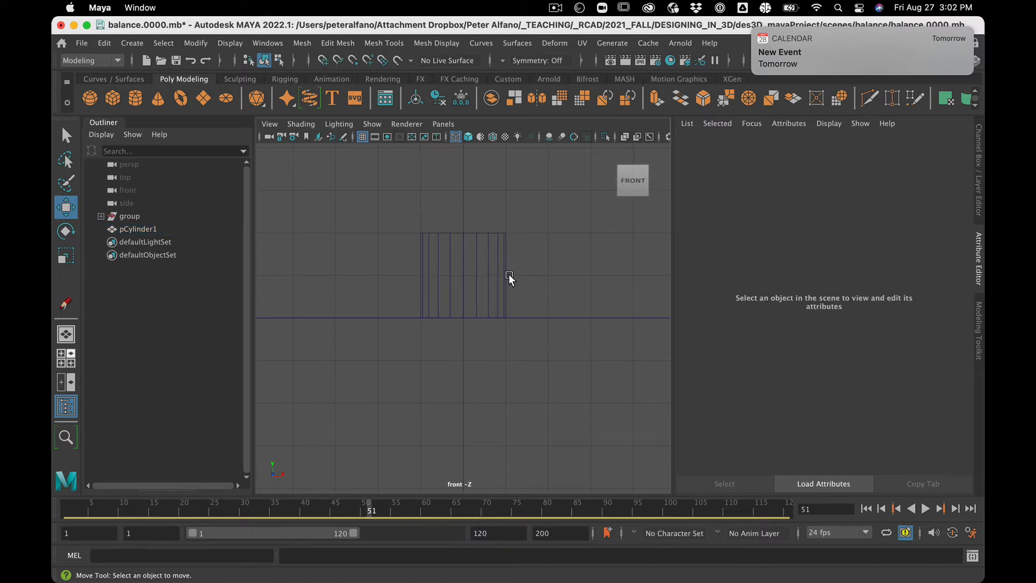
- Return to the four-view layout and move the cylinder about 3 cm in the negative X direction
{"action": "left_click", "coordinate": [451, 124]}
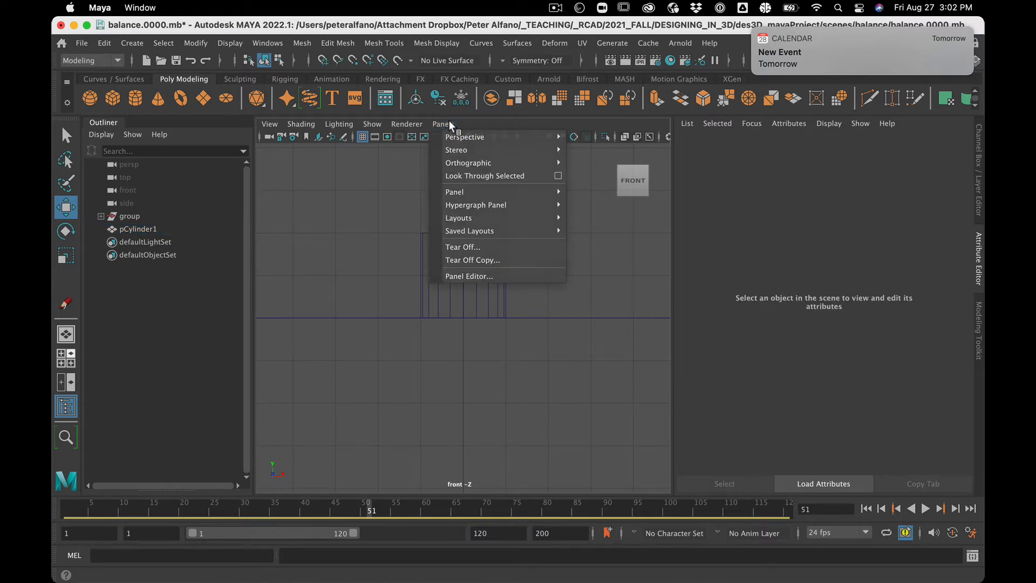
{"action": "key", "text": "Escape"}
{"action": "key", "text": "space"}
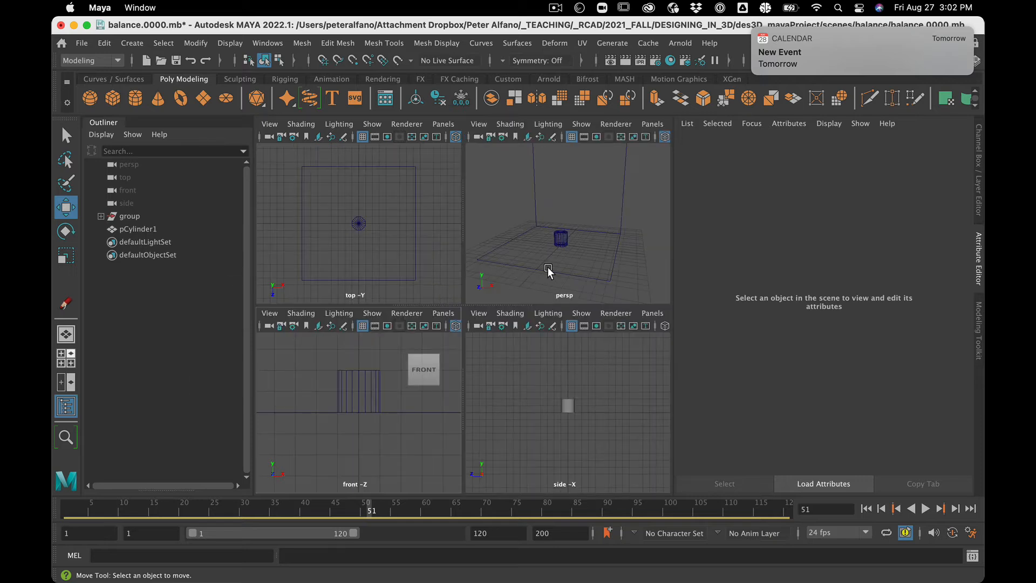
{"action": "left_click", "coordinate": [563, 238]}
{"action": "left_click_drag", "start_coordinate": [606, 251], "coordinate": [589, 249]}
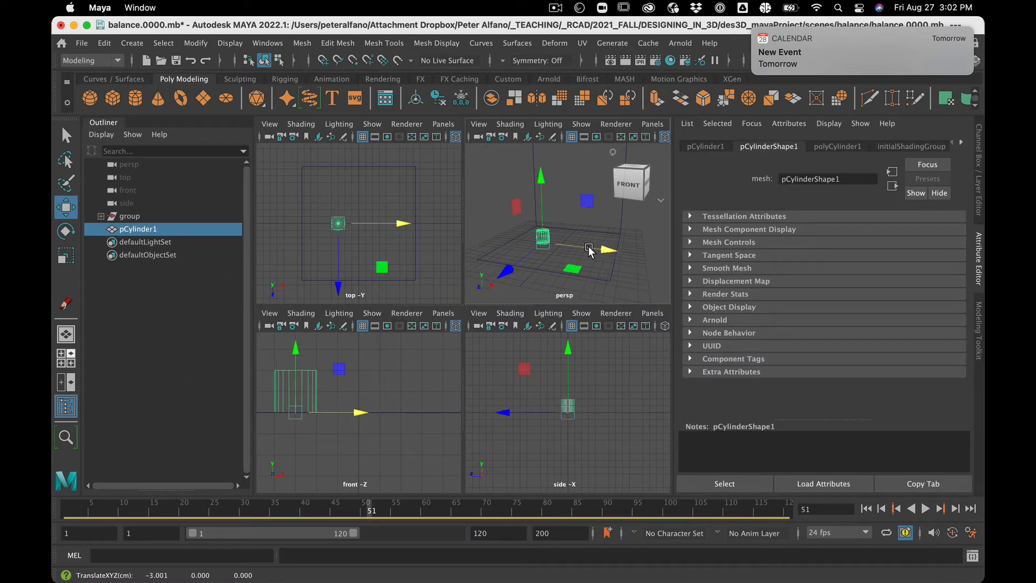
- Scale the cylinder along Y to about twice its height, and deselect it
{"action": "key", "text": "e"}
{"action": "key", "text": "r"}
{"action": "left_click_drag", "start_coordinate": [544, 199], "coordinate": [541, 140]}
{"action": "left_click", "coordinate": [648, 258]}
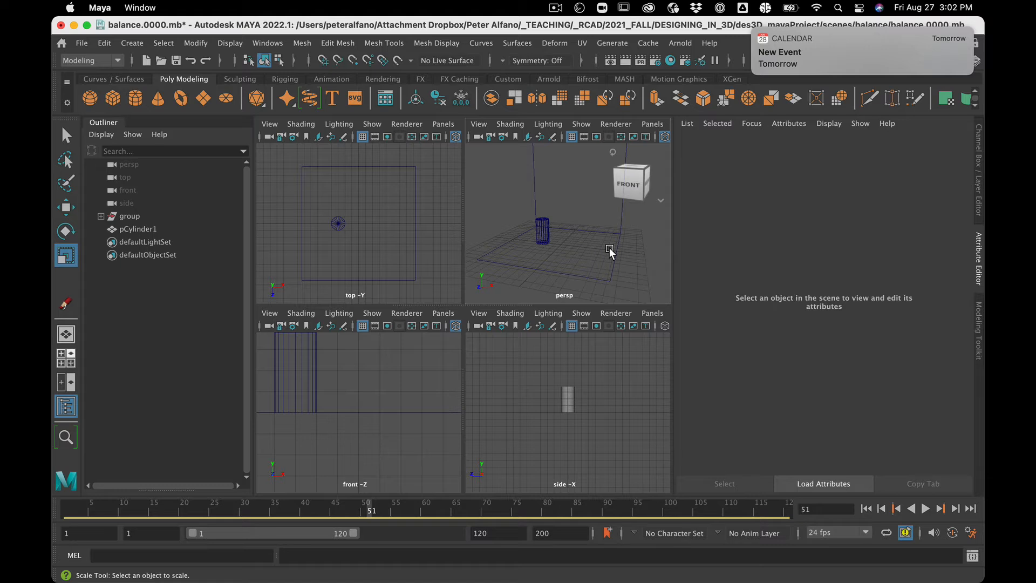
- Scale the backdrop group uniformly to 3.433, and deselect it
{"action": "left_click", "coordinate": [138, 216]}
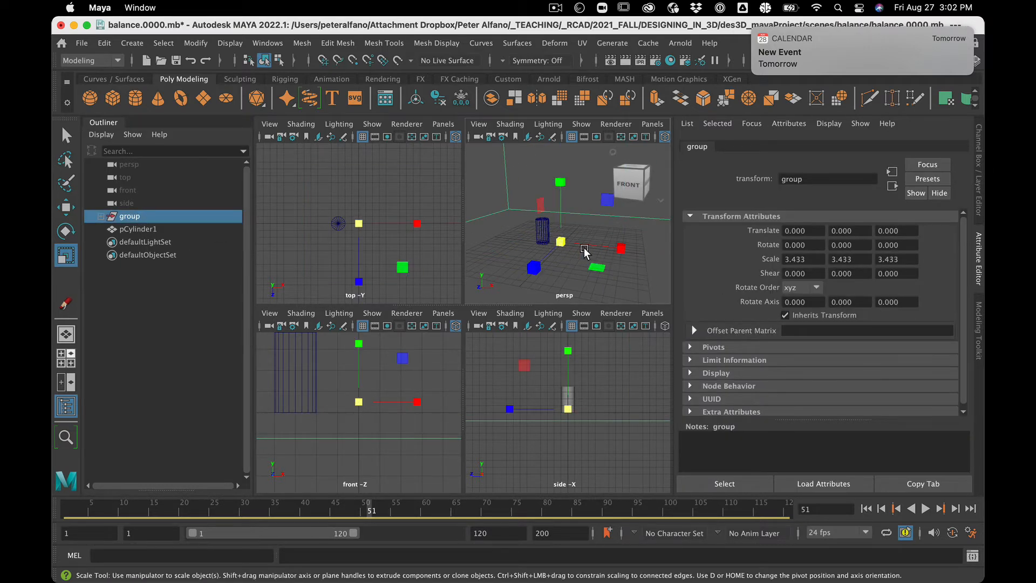
{"action": "left_click", "coordinate": [484, 186]}
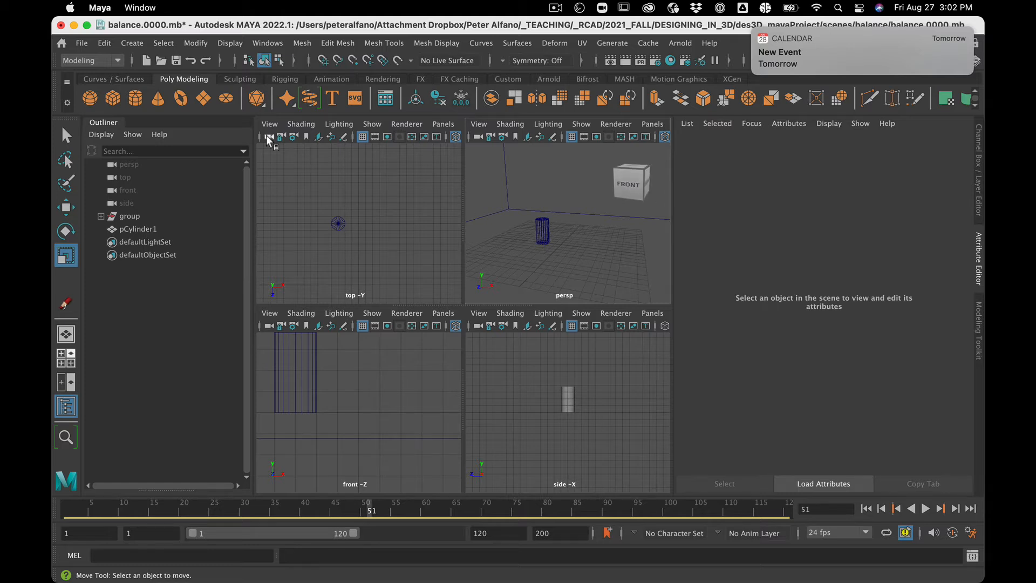
- Create a polygon cube at the origin
{"action": "left_click", "coordinate": [132, 44]}
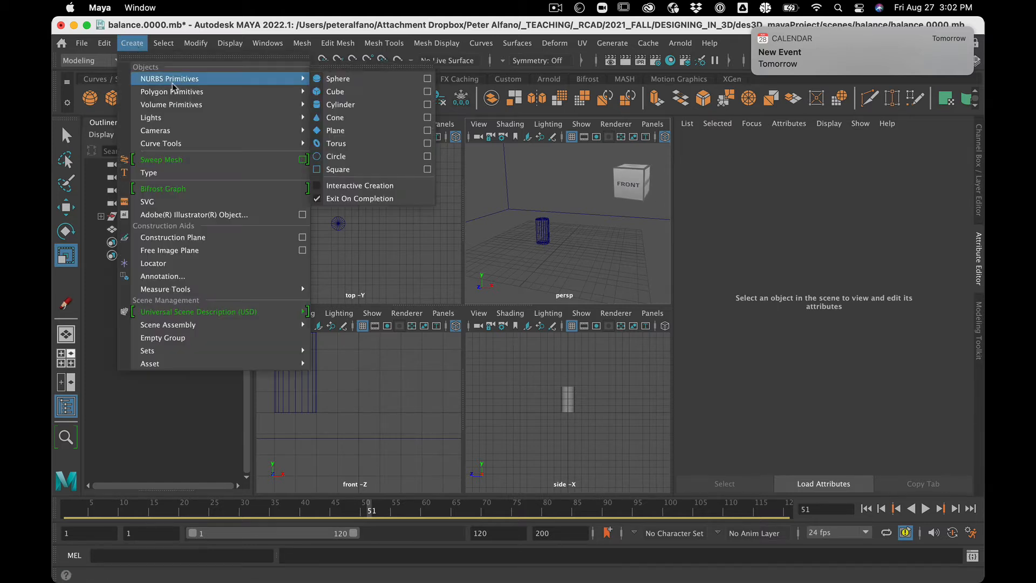
{"action": "mouse_move", "coordinate": [269, 91]}
{"action": "left_click", "coordinate": [418, 112]}
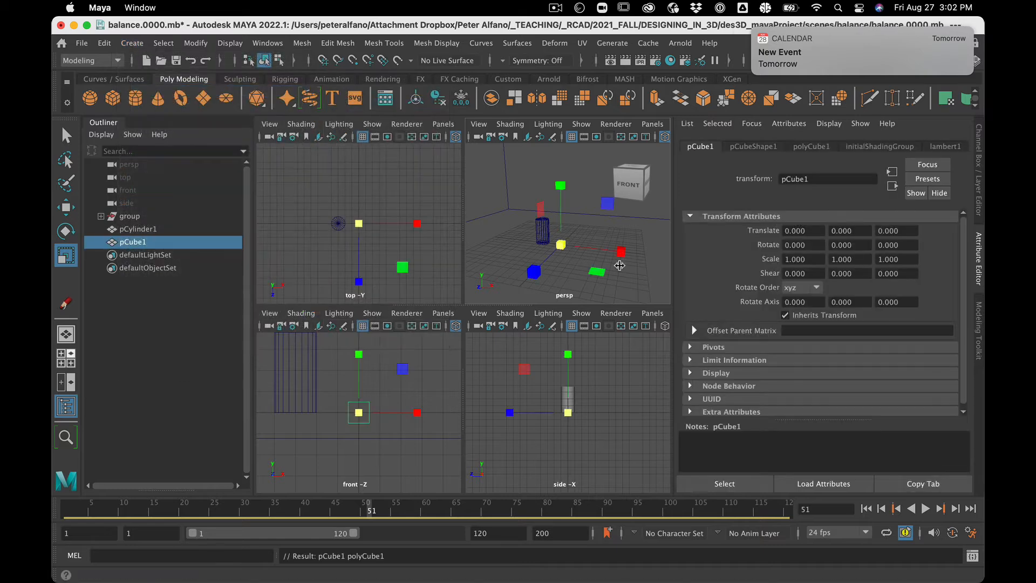
- Snap the cube's pivot to its lower front corner on the negative X side, an offset of -0.5, -0.5, 0.5
{"action": "key", "text": "d"}
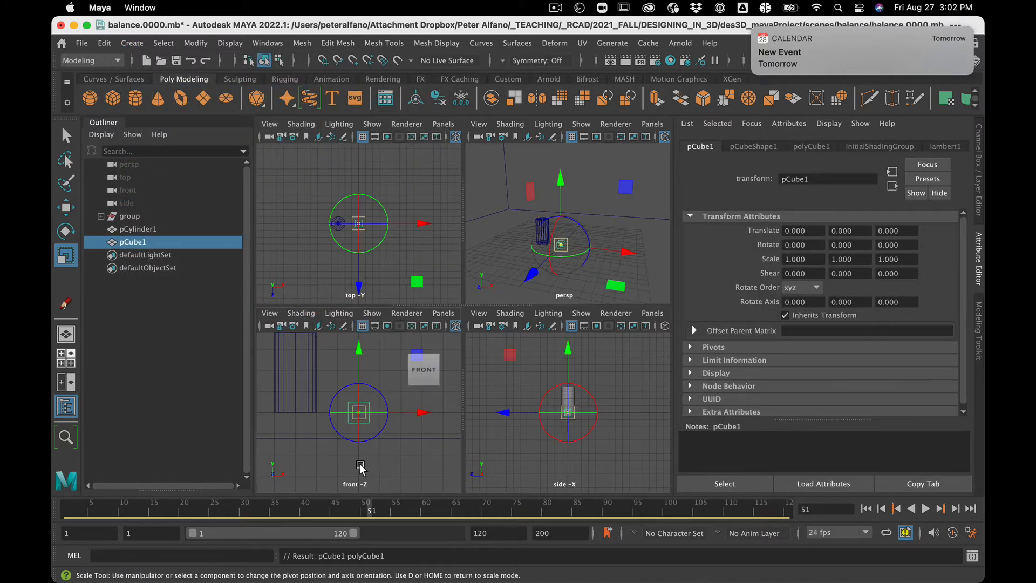
{"action": "key", "text": "d"}
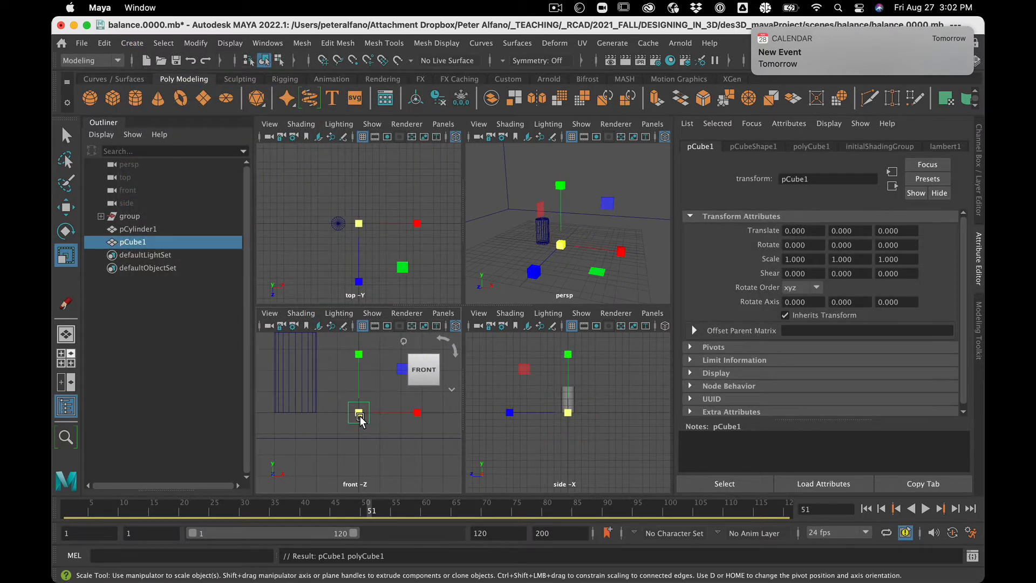
{"action": "key", "text": "d"}
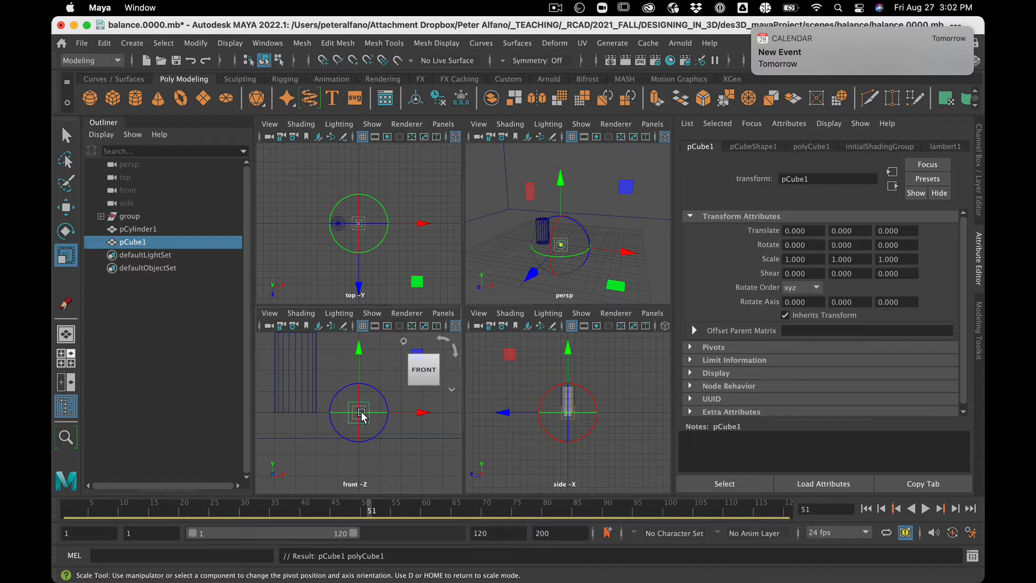
{"action": "left_click_drag", "start_coordinate": [361, 415], "coordinate": [369, 432]}
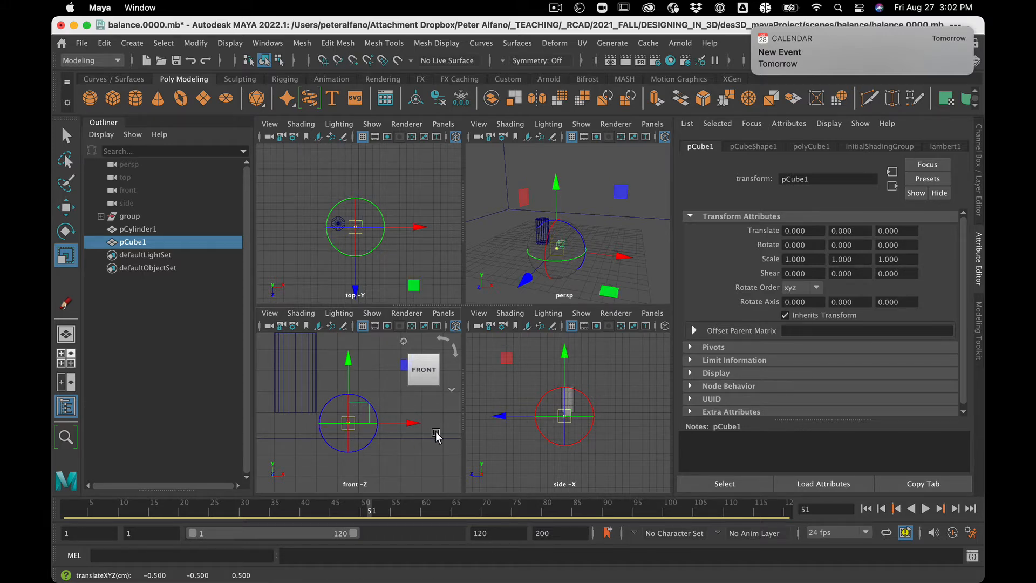
{"action": "key", "text": "d"}
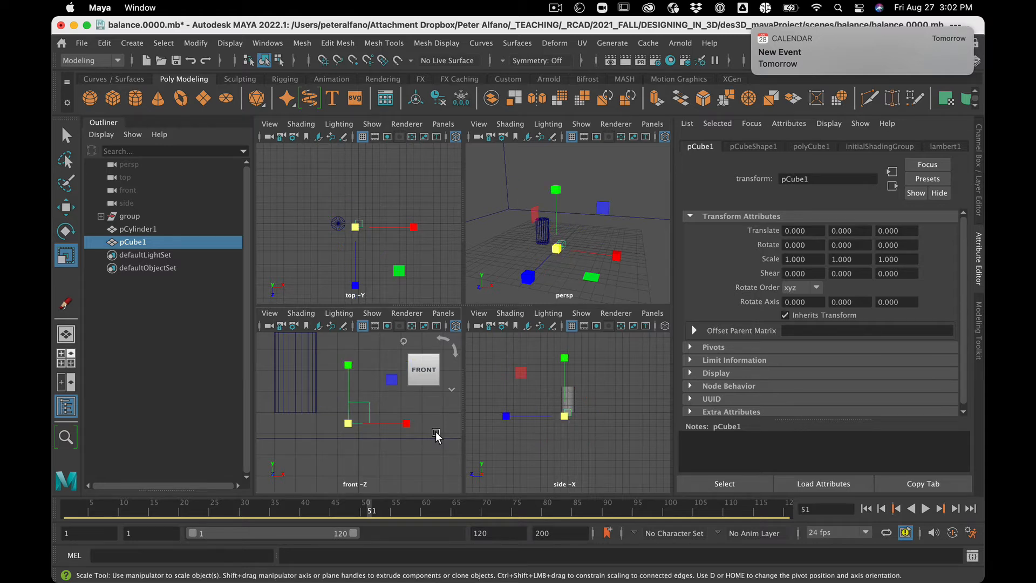
- Move the cube up 0.5 along Y with grid snapping so its base rests at ground level
{"action": "key", "text": "w"}
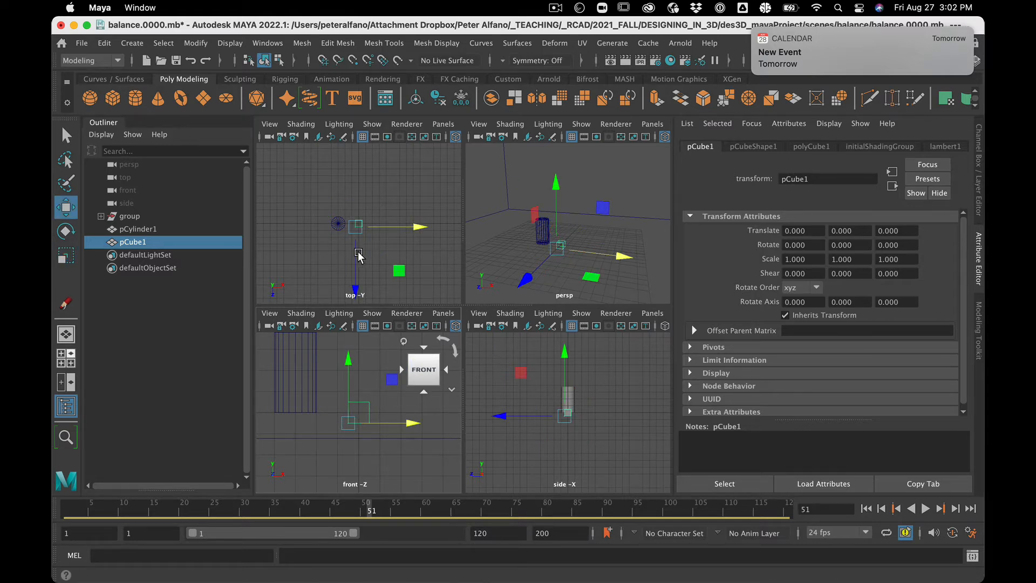
{"action": "scroll", "coordinate": [359, 255], "scroll_direction": "up", "scroll_amount": 6}
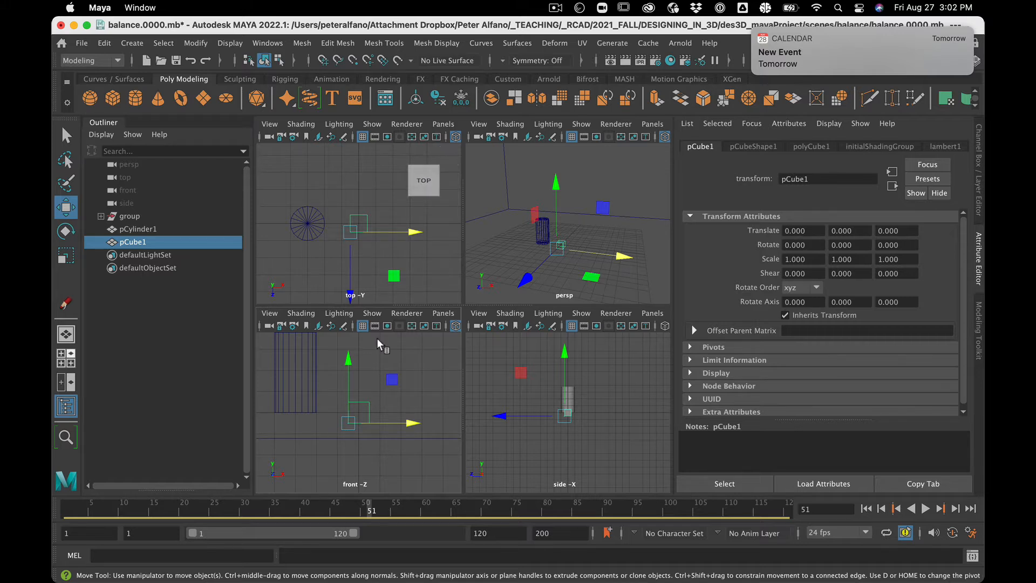
{"action": "key", "text": "x"}
{"action": "left_click_drag", "start_coordinate": [348, 402], "coordinate": [345, 394]}
{"action": "scroll", "coordinate": [421, 431], "scroll_direction": "down", "scroll_amount": 3}
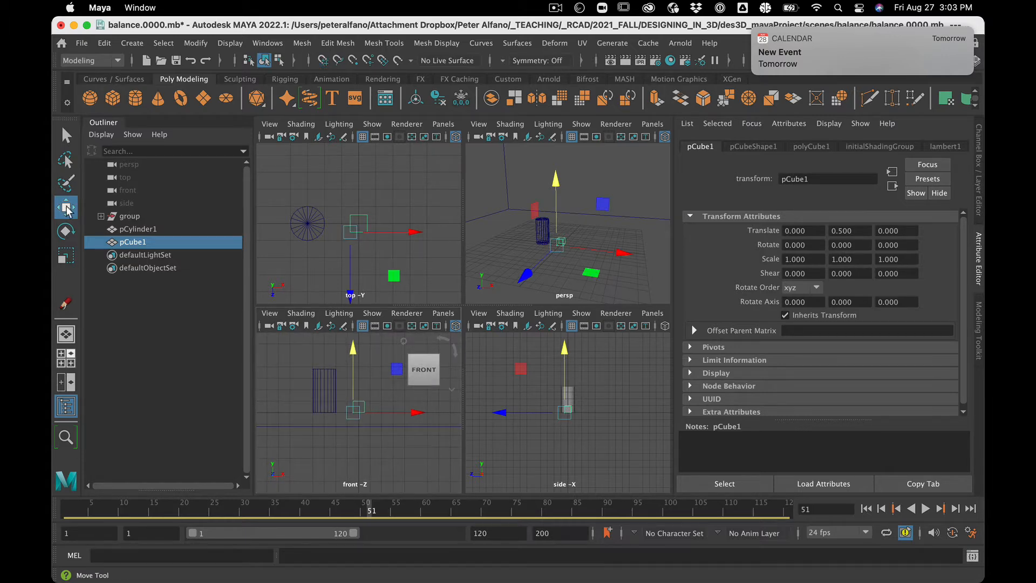
{"action": "left_click", "coordinate": [65, 232]}
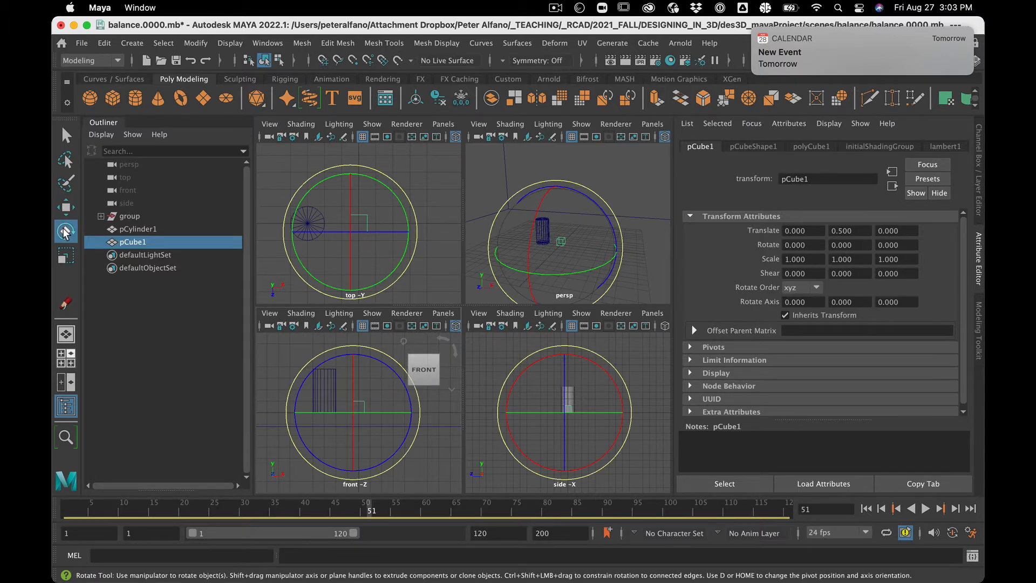
{"action": "double_click", "coordinate": [65, 232]}
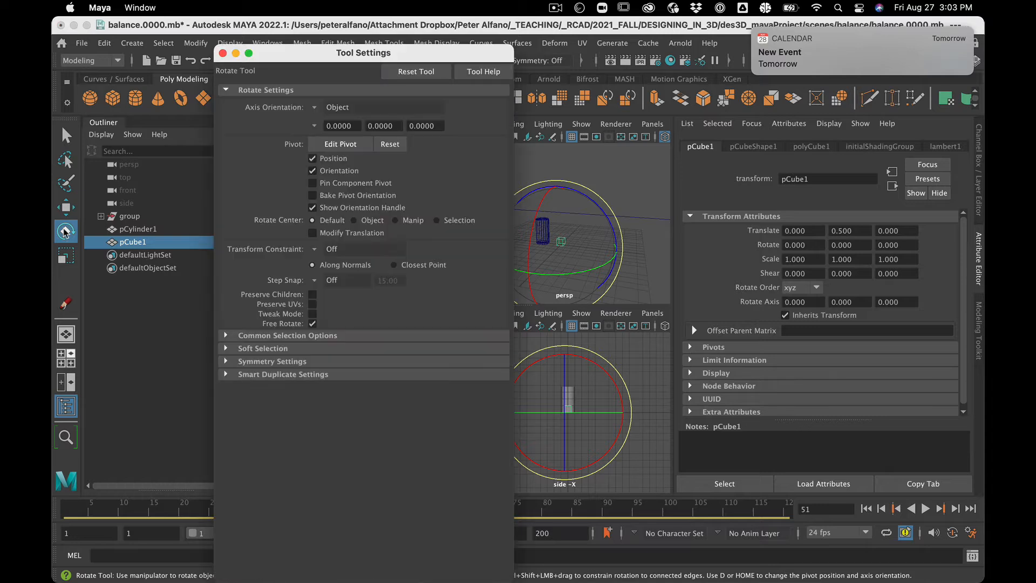
{"action": "left_click", "coordinate": [222, 53]}
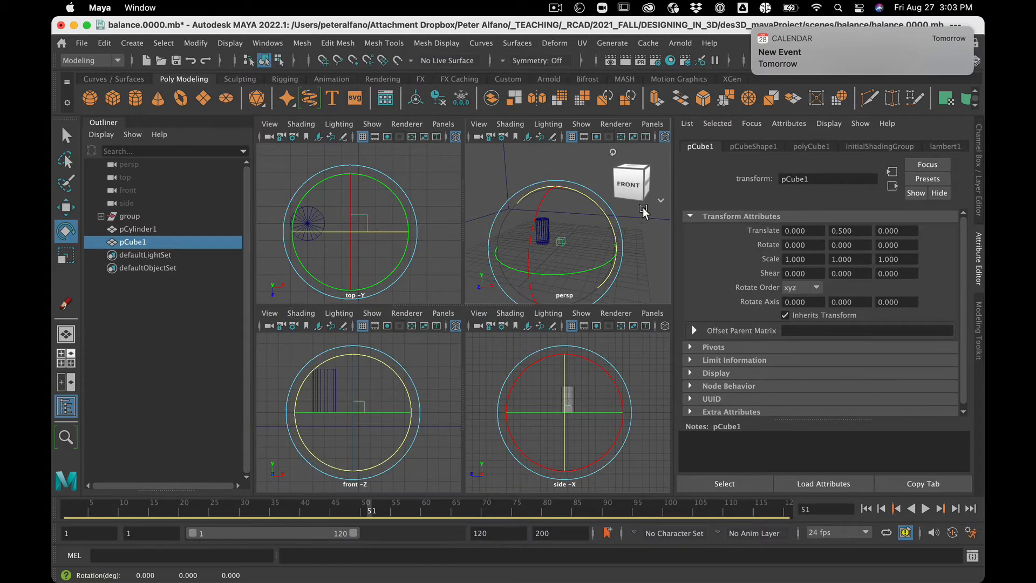
{"action": "left_click", "coordinate": [642, 207]}
{"action": "left_click", "coordinate": [561, 240]}
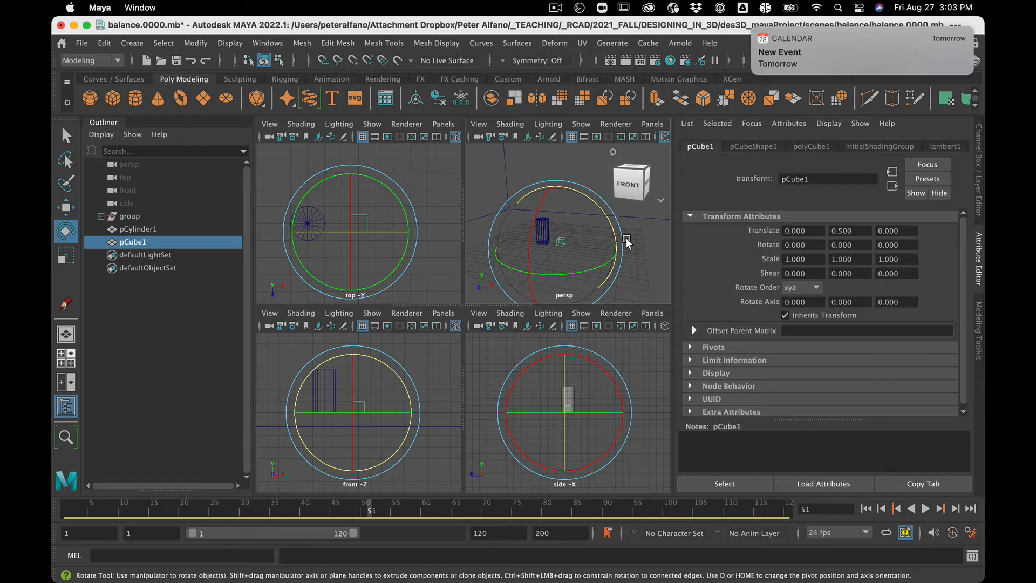
{"action": "key", "text": "w"}
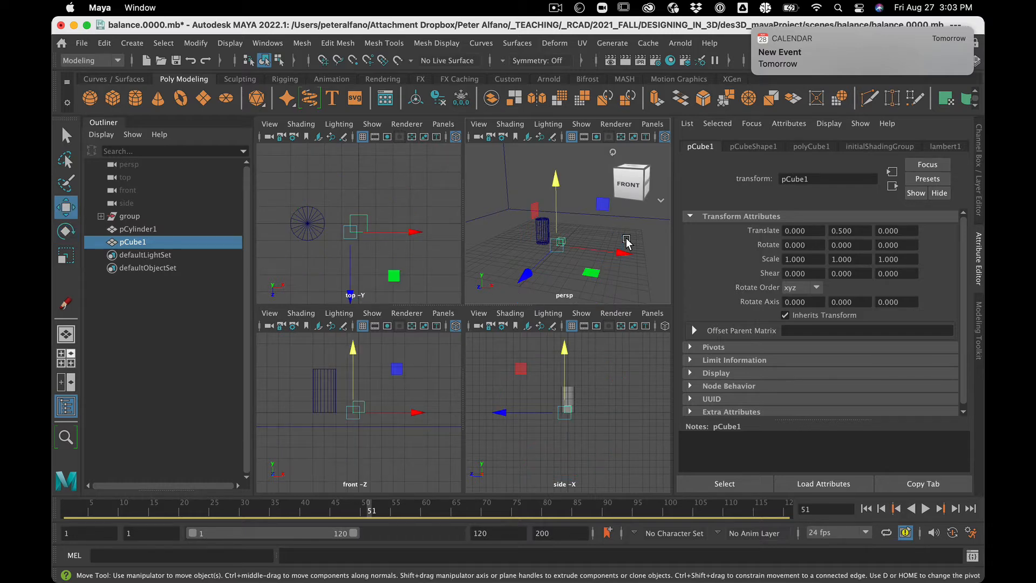
{"action": "key", "text": "e"}
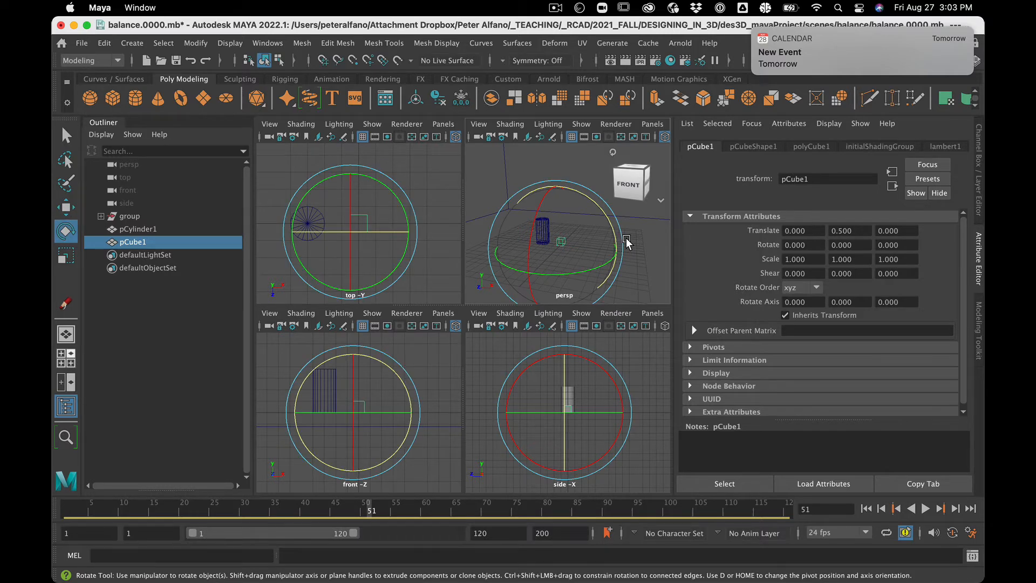
{"action": "key", "text": "r"}
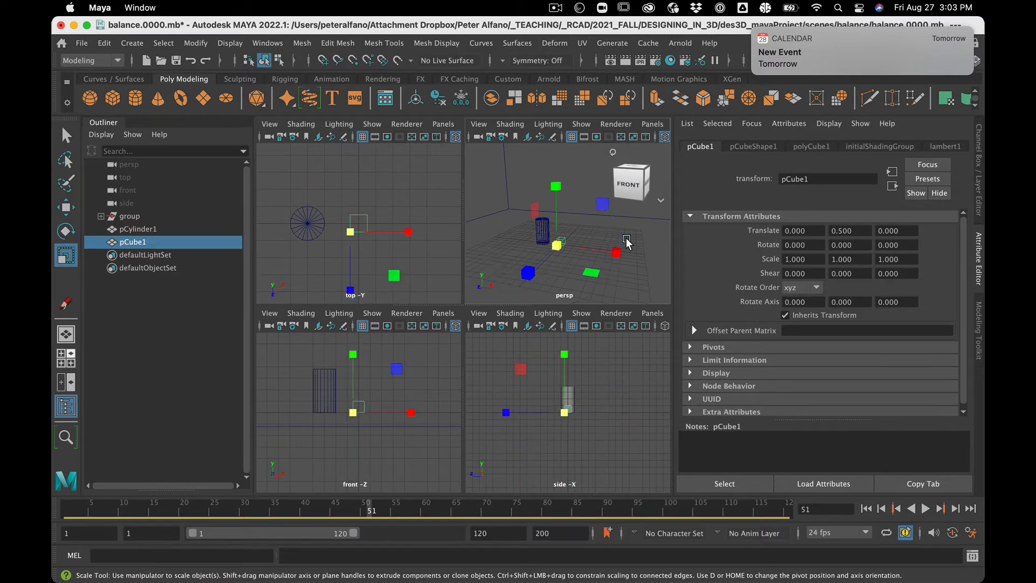
{"action": "left_click", "coordinate": [68, 209]}
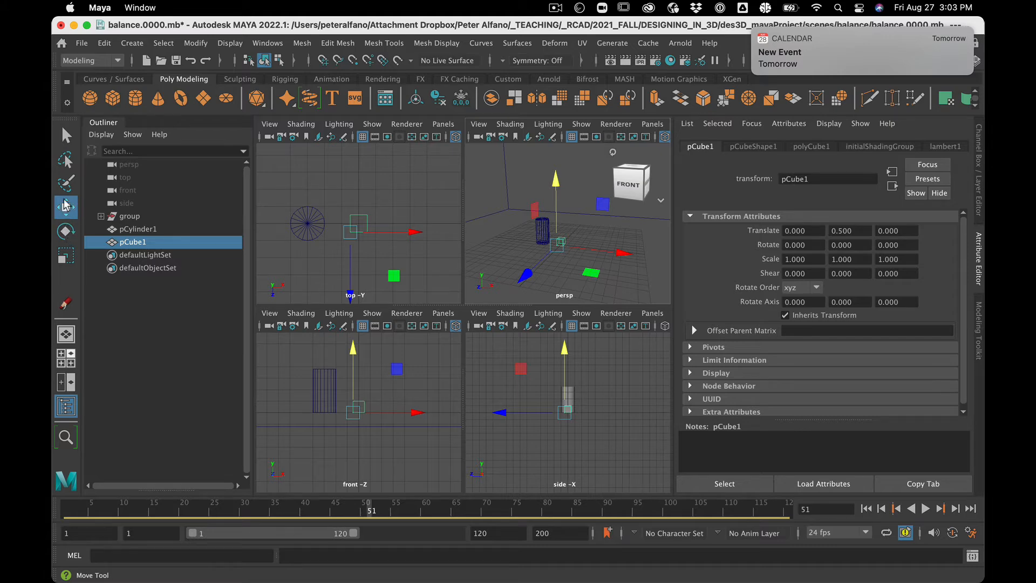
{"action": "key", "text": "e"}
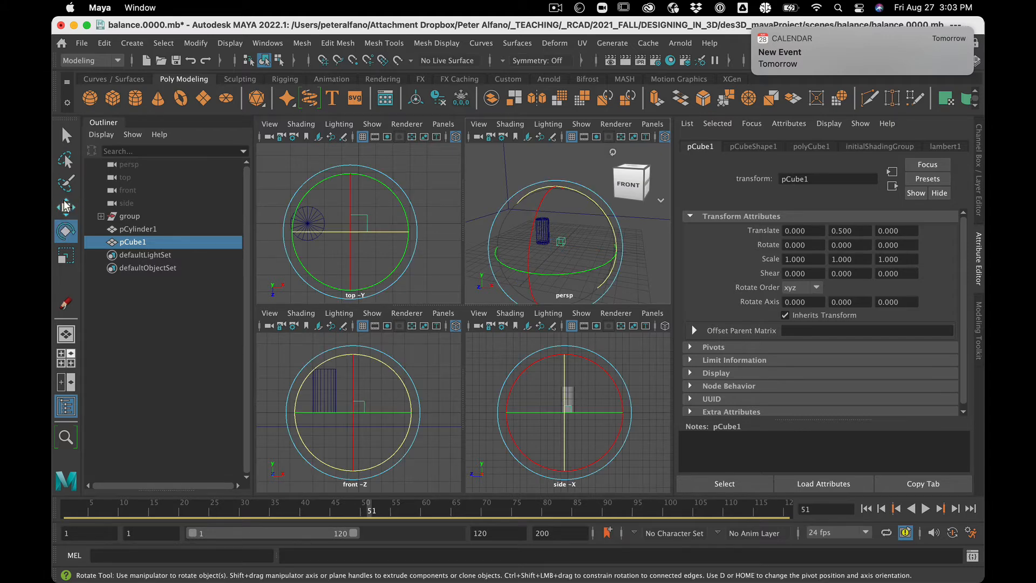
{"action": "key", "text": "r"}
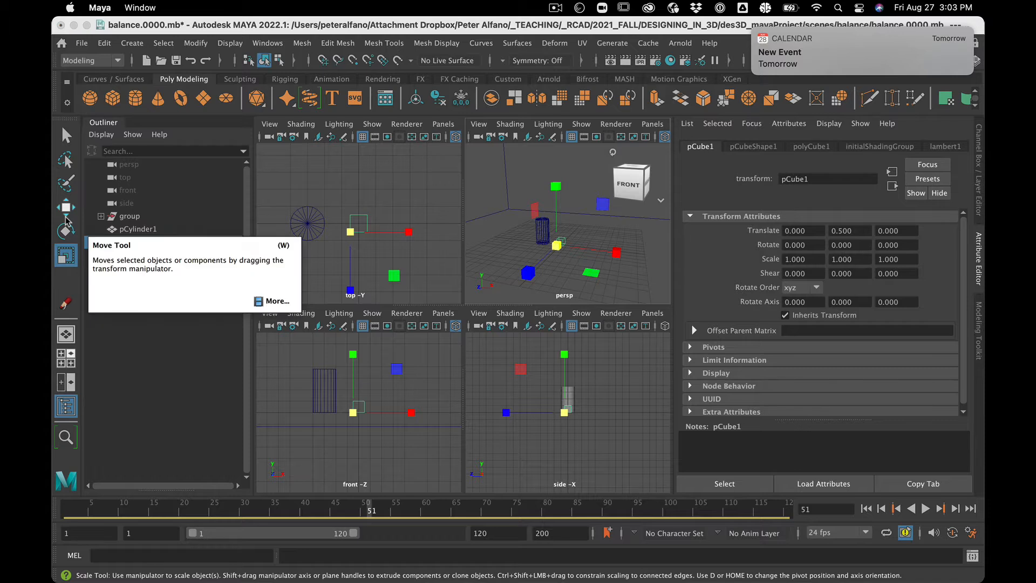
{"action": "key", "text": "e"}
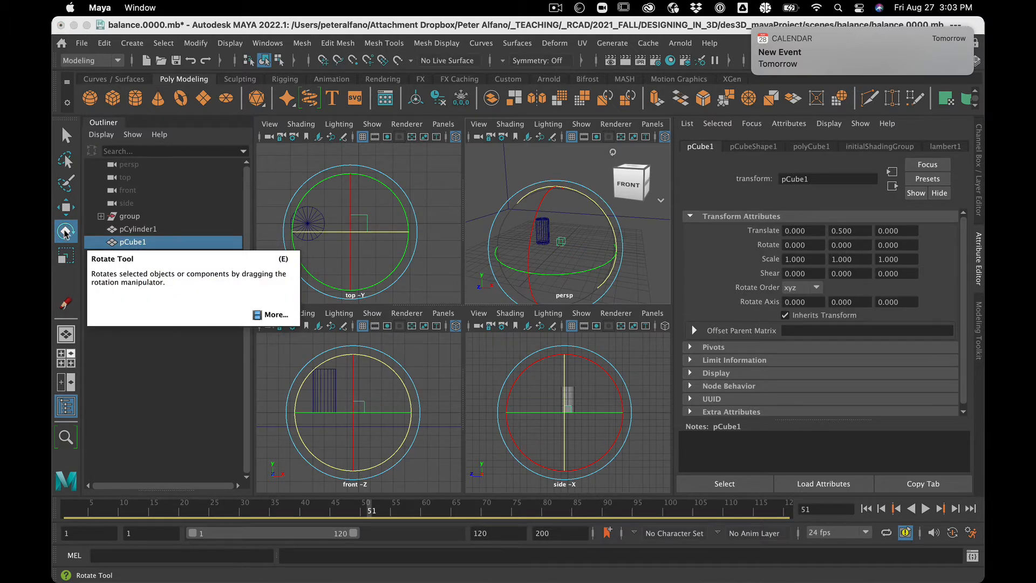
- Set the Rotate tool's step snap to Absolute with a 15 degree increment, and close its settings
{"action": "double_click", "coordinate": [65, 232]}
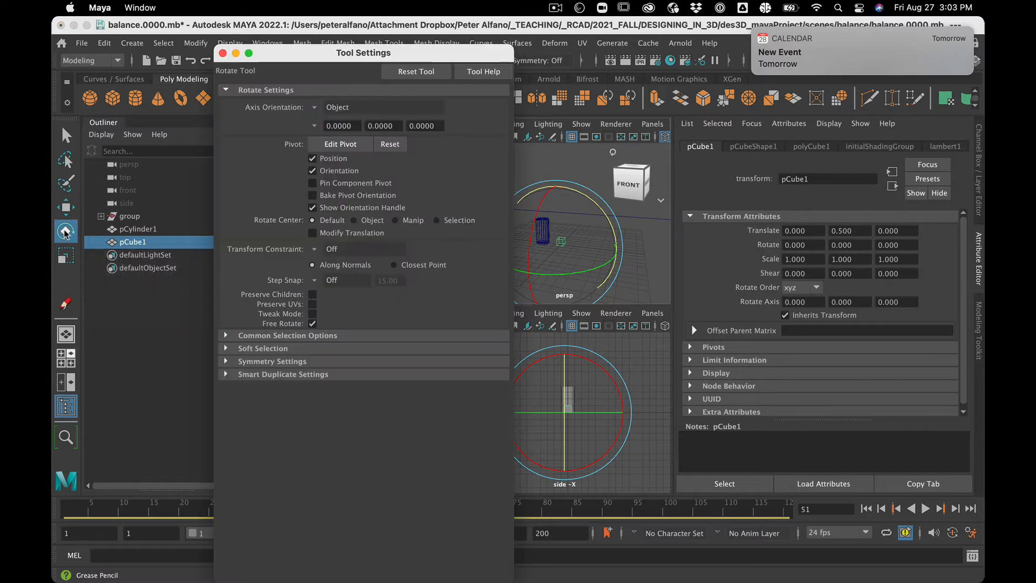
{"action": "left_click", "coordinate": [315, 281]}
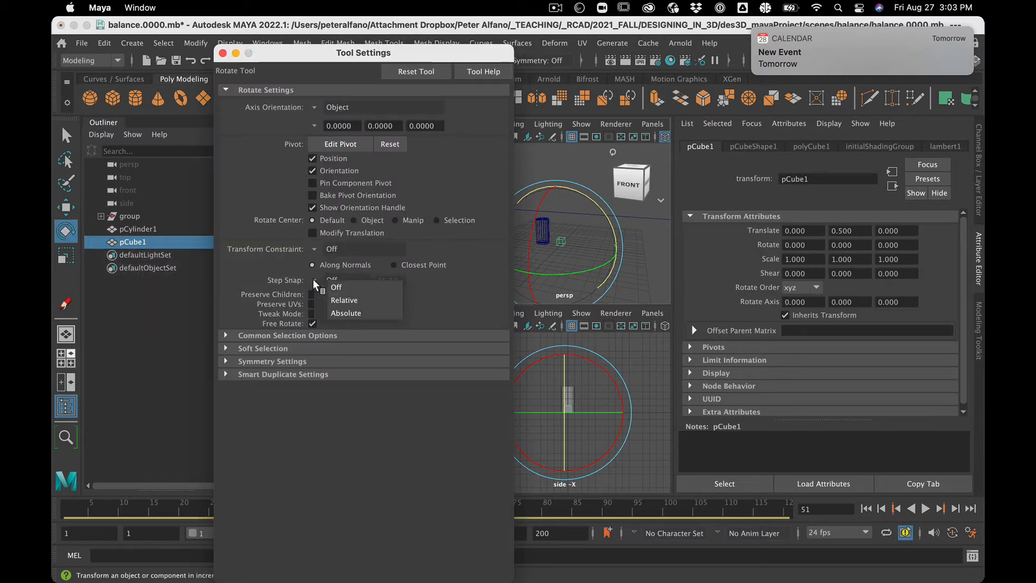
{"action": "left_click", "coordinate": [336, 314]}
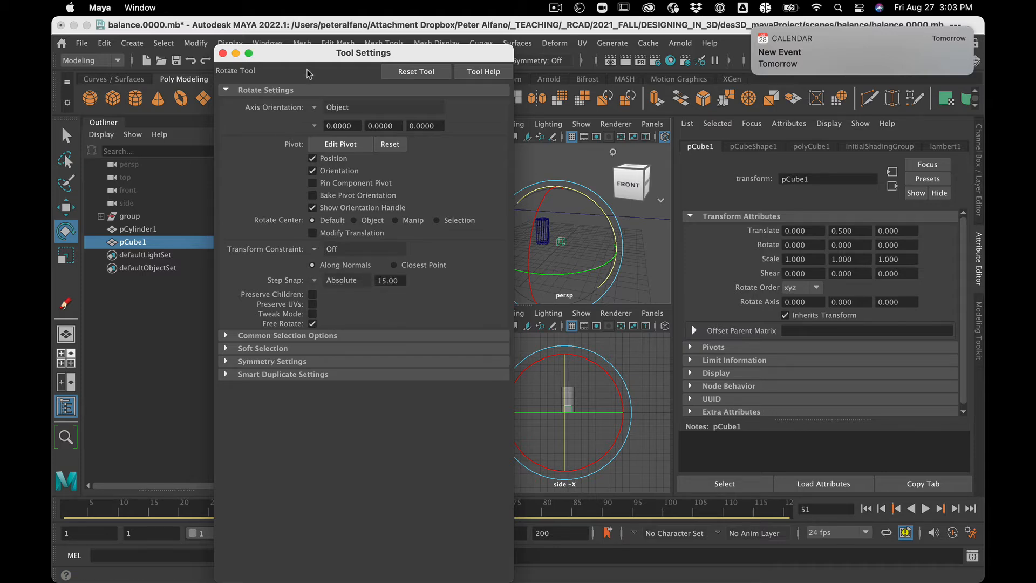
{"action": "left_click_drag", "start_coordinate": [315, 59], "coordinate": [236, 78]}
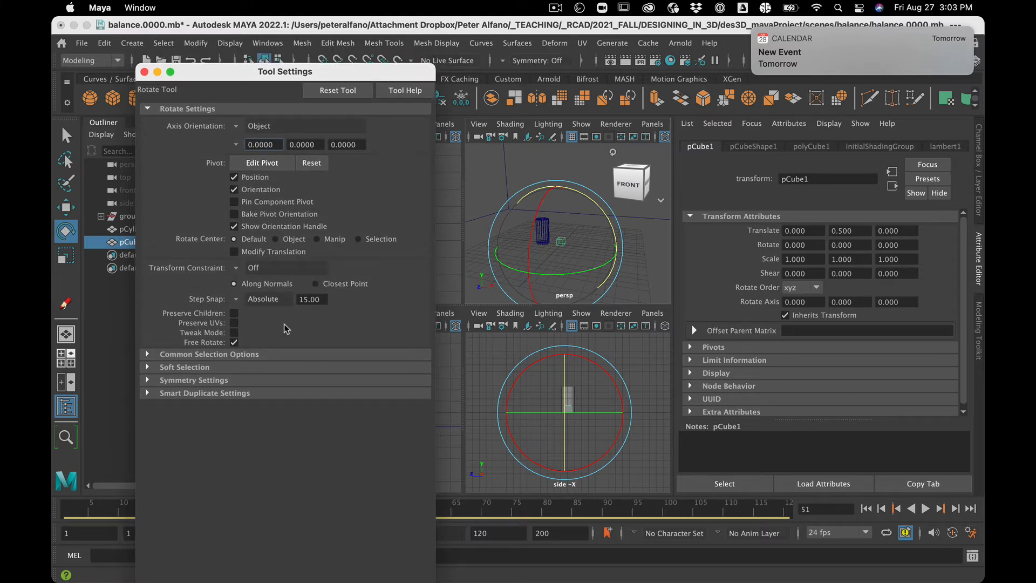
{"action": "left_click_drag", "start_coordinate": [208, 74], "coordinate": [221, 107]}
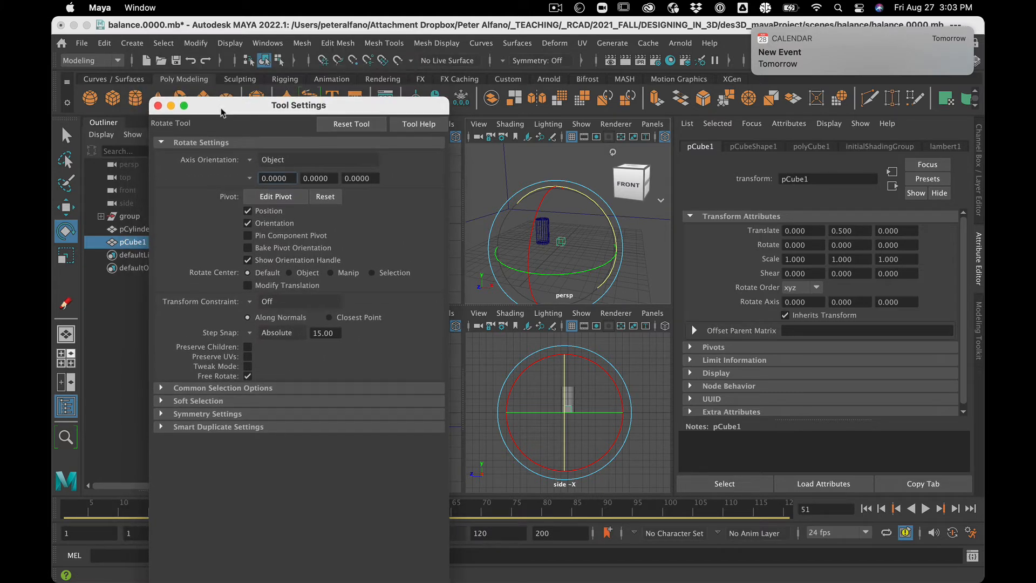
{"action": "left_click", "coordinate": [158, 106]}
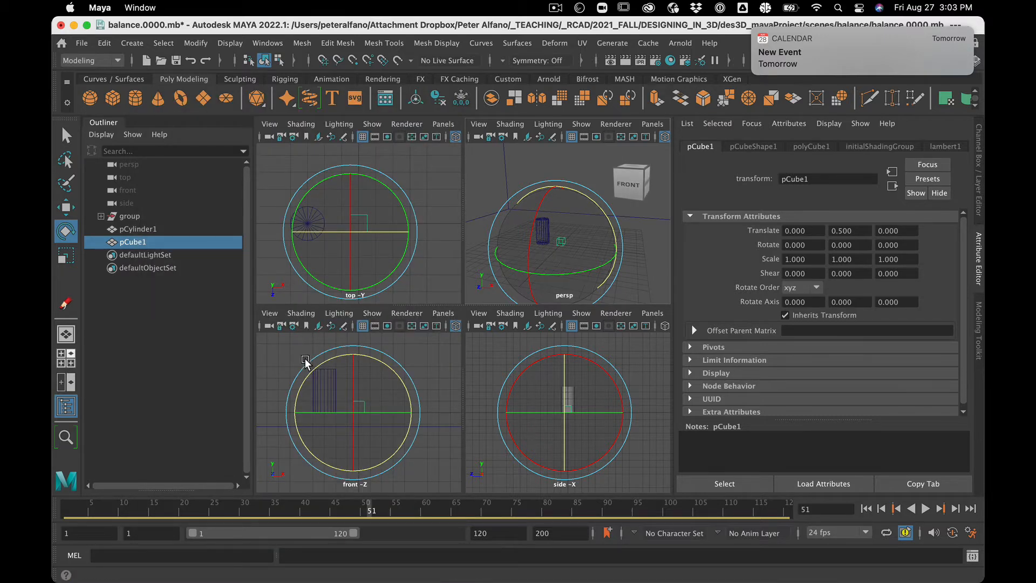
- Rotate the cube to 30 degrees about Z in the front view so it leans toward the cylinder
{"action": "left_click", "coordinate": [390, 372]}
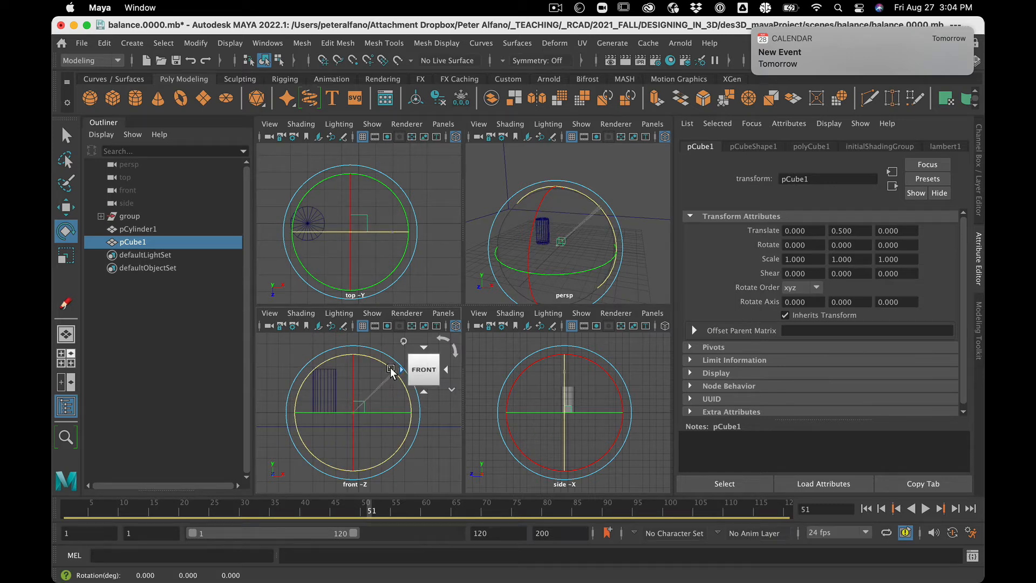
{"action": "mouse_move", "coordinate": [390, 372]}
{"action": "left_mouse_down"}
{"action": "mouse_move", "coordinate": [397, 378]}
{"action": "mouse_move", "coordinate": [391, 371]}
{"action": "left_mouse_up"}
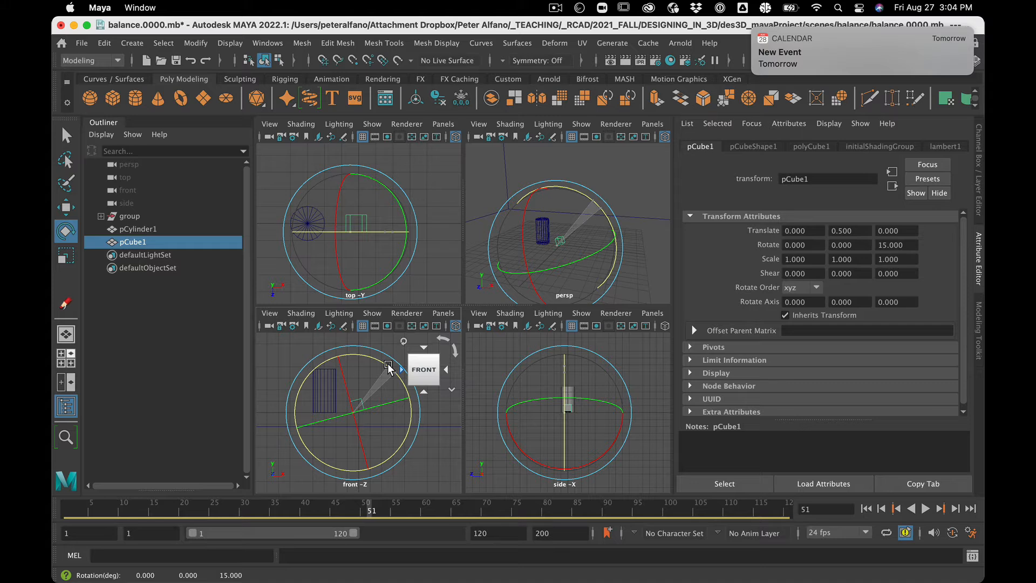
{"action": "left_click_drag", "start_coordinate": [388, 367], "coordinate": [380, 365]}
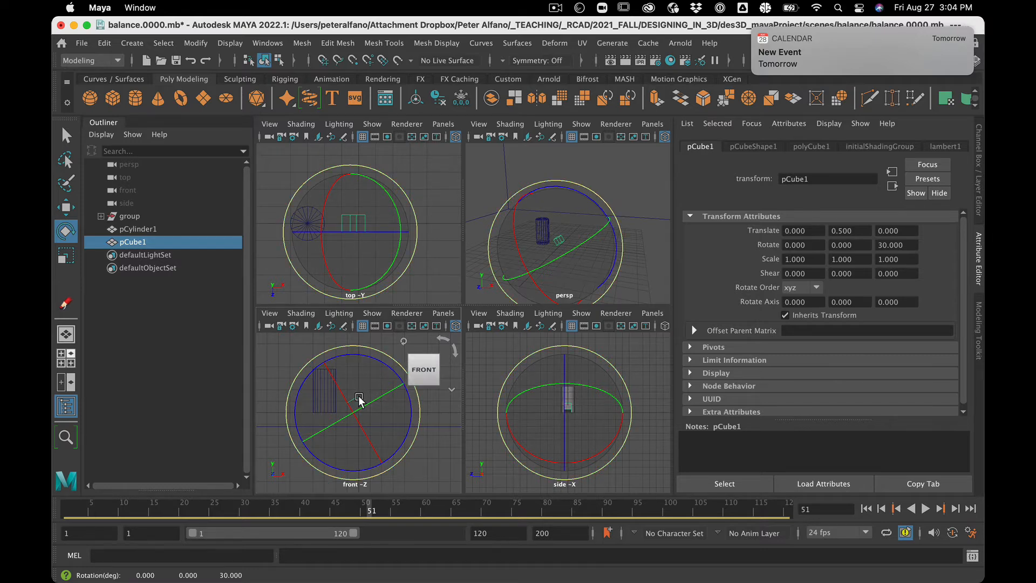
- Stretch the tilted cube along its local Y axis into a long plank leaning past the cylinder's top
{"action": "key", "text": "r"}
{"action": "left_click_drag", "start_coordinate": [336, 376], "coordinate": [246, 283]}
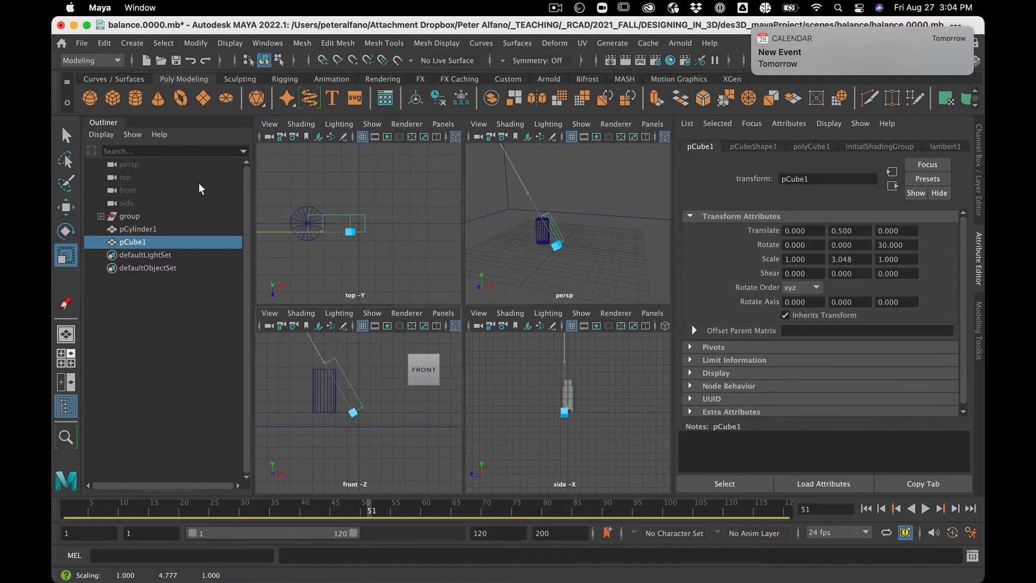
{"action": "left_click_drag", "start_coordinate": [324, 362], "coordinate": [300, 344]}
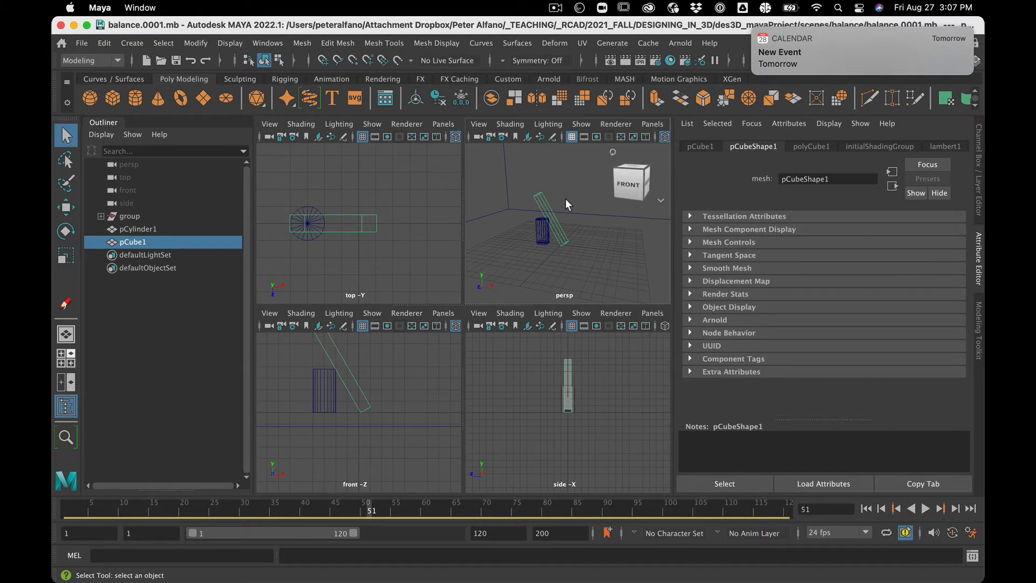
- Scale the leaning plank to make it thinner and slightly longer, and deselect it
{"action": "left_click", "coordinate": [561, 207]}
{"action": "left_click", "coordinate": [554, 218]}
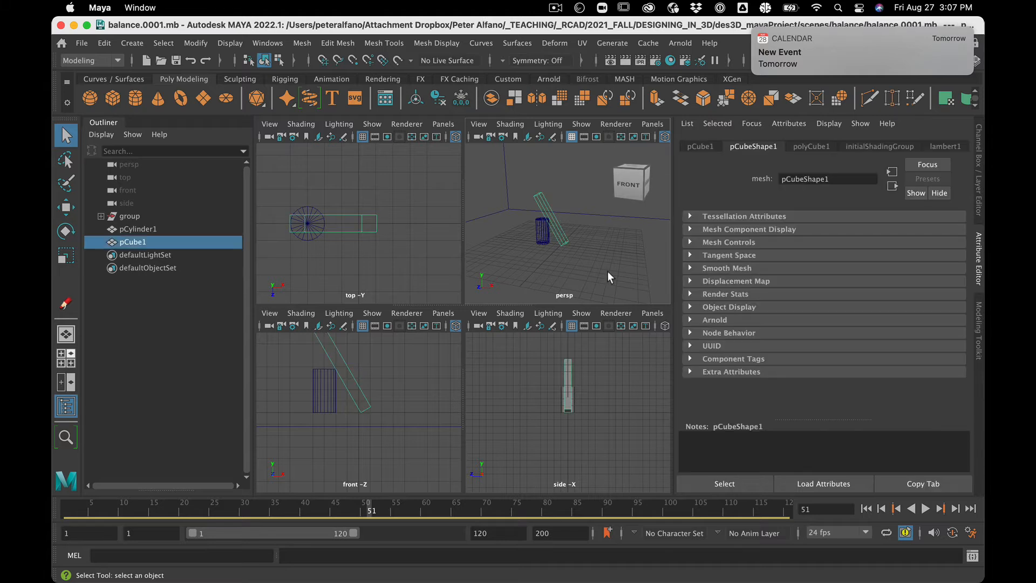
{"action": "key", "text": "e"}
{"action": "key", "text": "r"}
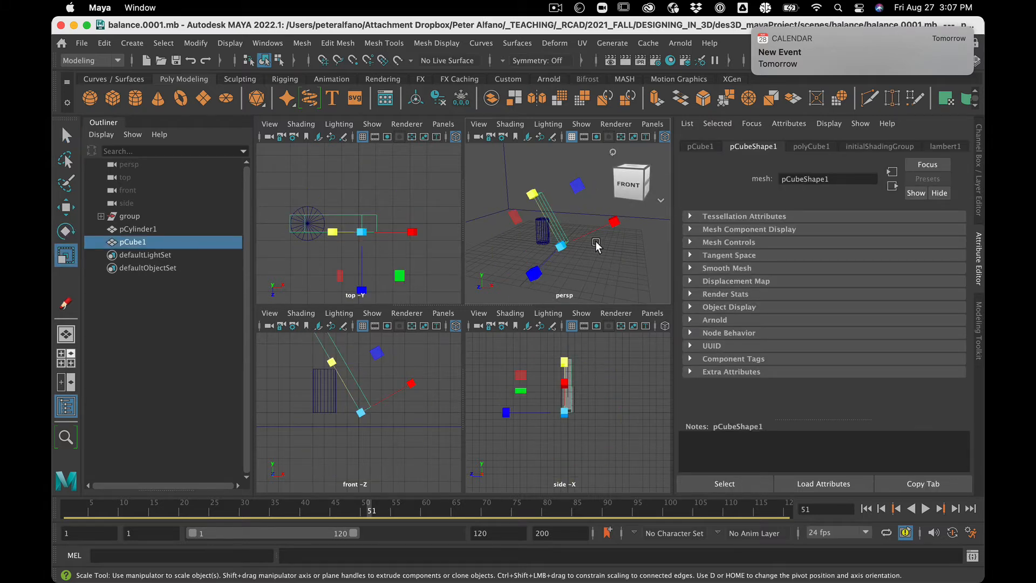
{"action": "left_click_drag", "start_coordinate": [561, 249], "coordinate": [535, 250]}
{"action": "left_click_drag", "start_coordinate": [338, 359], "coordinate": [278, 303]}
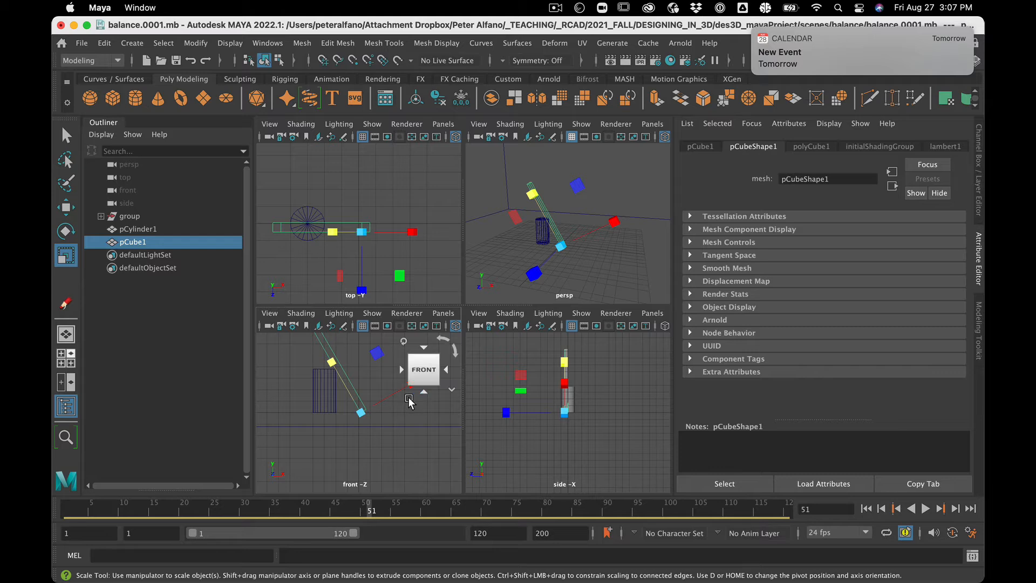
{"action": "left_click", "coordinate": [398, 434]}
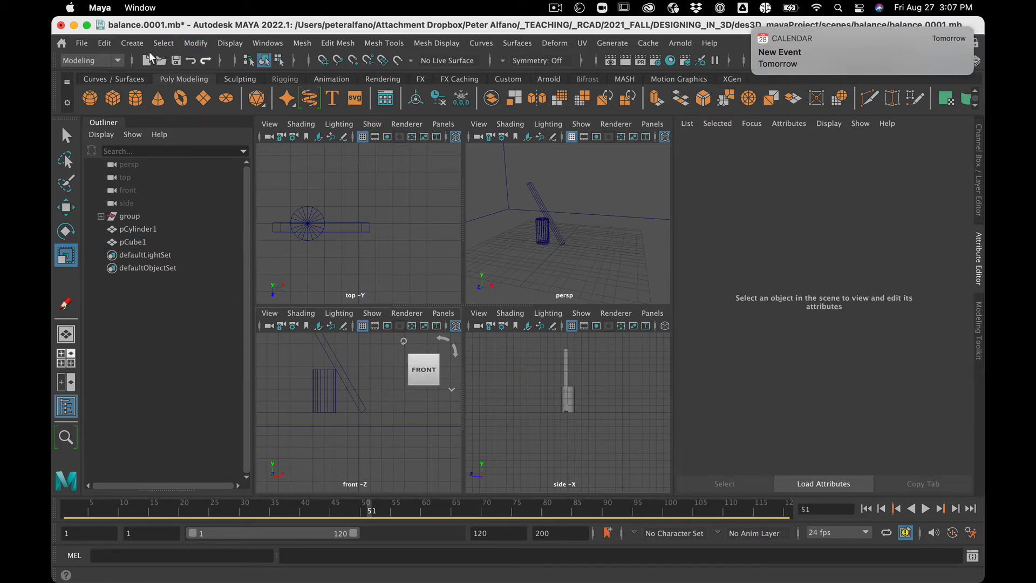
- Create a polygon sphere at the origin and snap its pivot down 1 unit in Y to its base
{"action": "left_click", "coordinate": [132, 43]}
{"action": "mouse_move", "coordinate": [159, 93]}
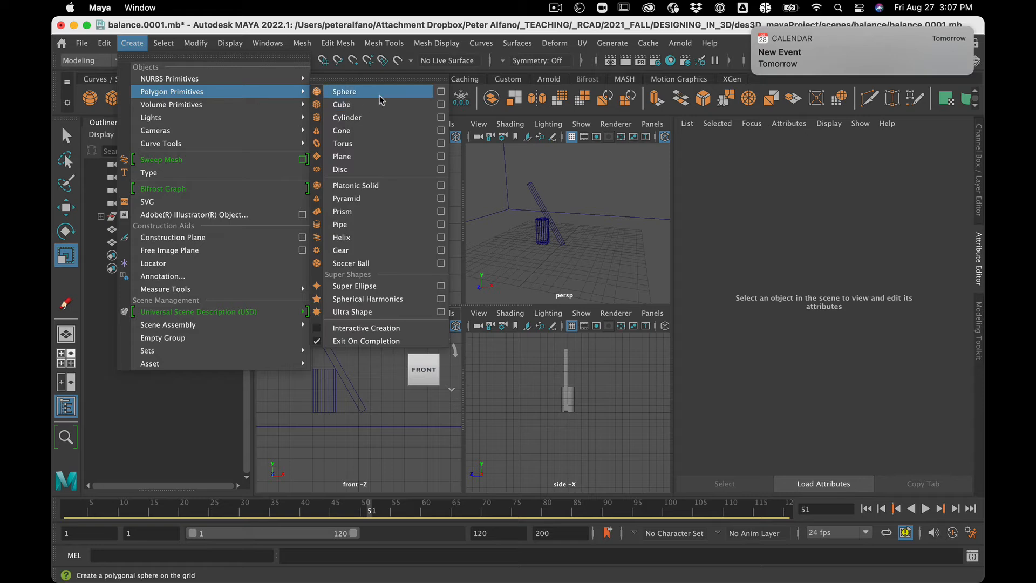
{"action": "left_click", "coordinate": [345, 92]}
{"action": "key", "text": "w"}
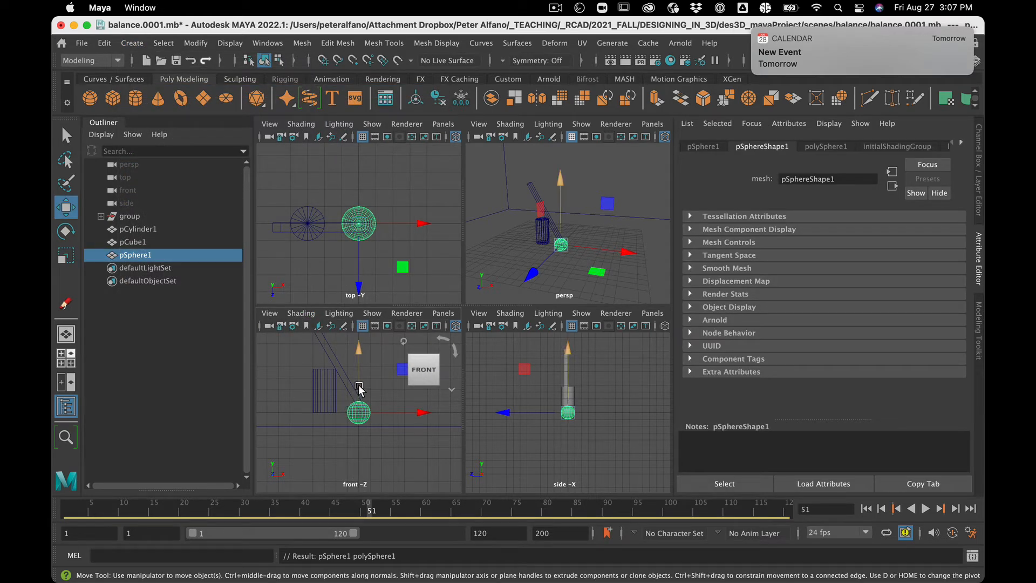
{"action": "key", "text": "d"}
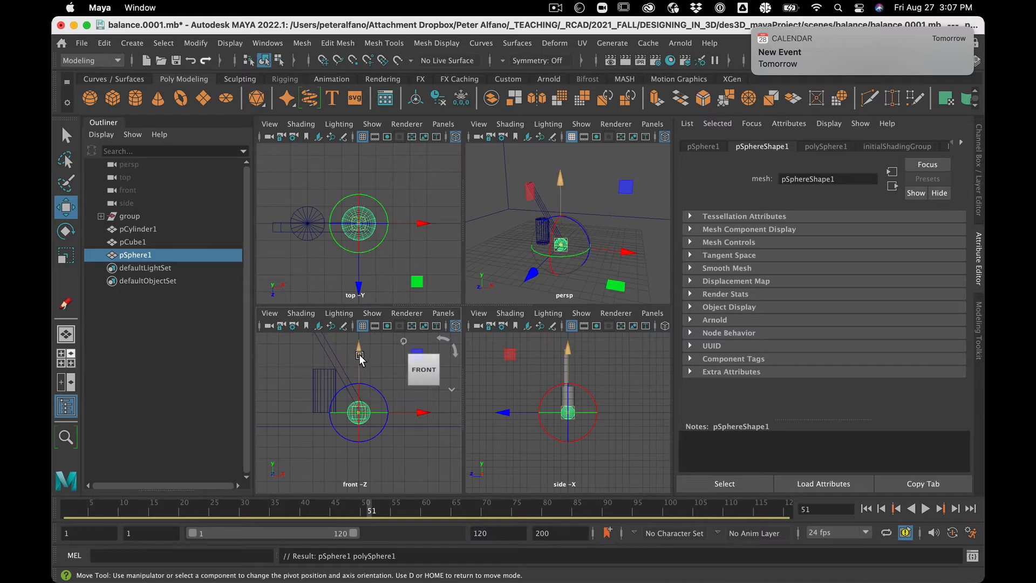
{"action": "left_click_drag", "start_coordinate": [359, 351], "coordinate": [358, 442]}
{"action": "key", "text": "d"}
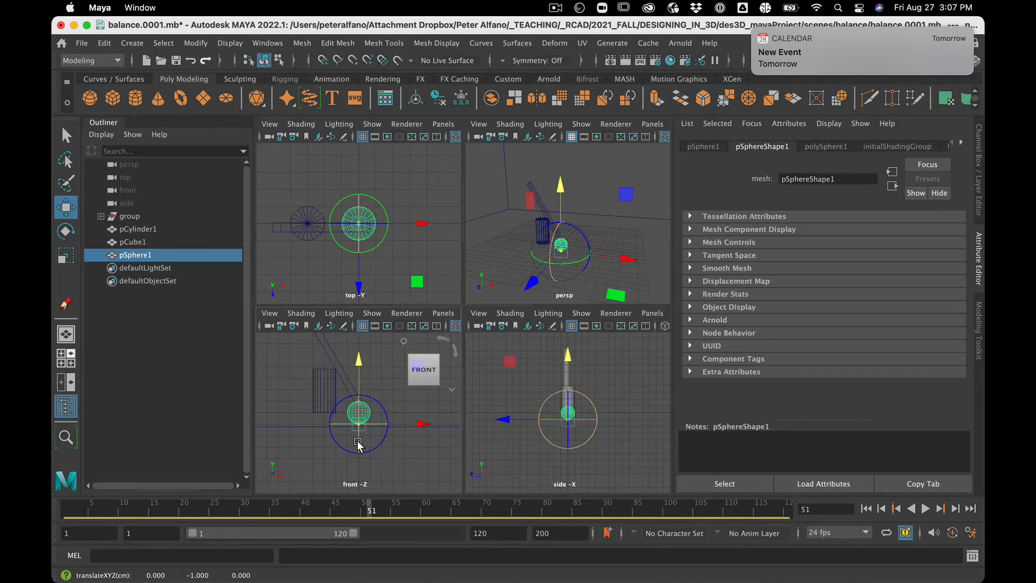
- Move the sphere with grid snapping so its base rests at ground level, 1 unit along positive X, and deselect it
{"action": "key", "text": "x"}
{"action": "left_click_drag", "start_coordinate": [362, 431], "coordinate": [366, 416]}
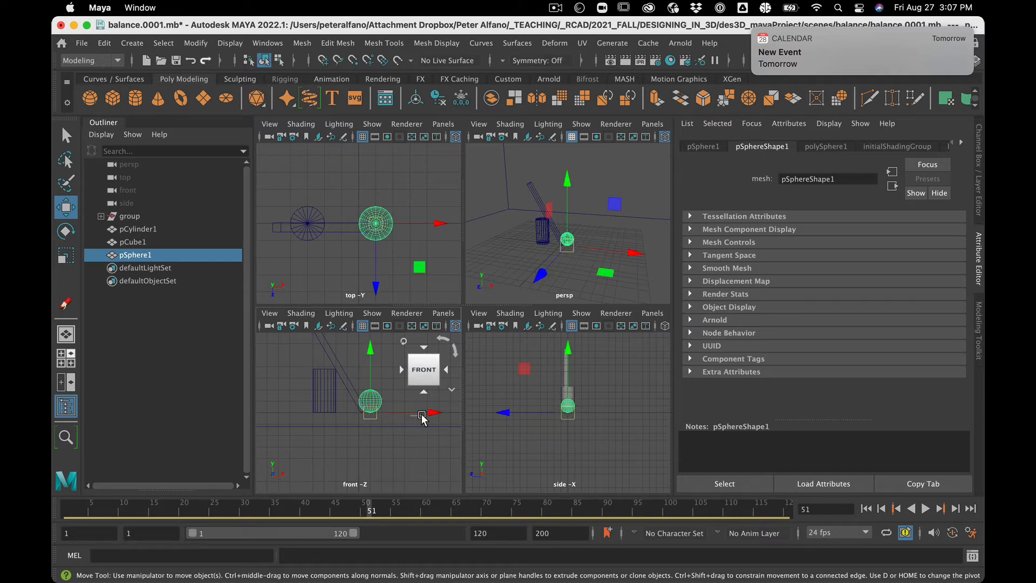
{"action": "left_click", "coordinate": [423, 418]}
- In the maximized front view, nudge the sphere along positive X so it sits against the plank's lower end, and deselect it
{"action": "key", "text": "space"}
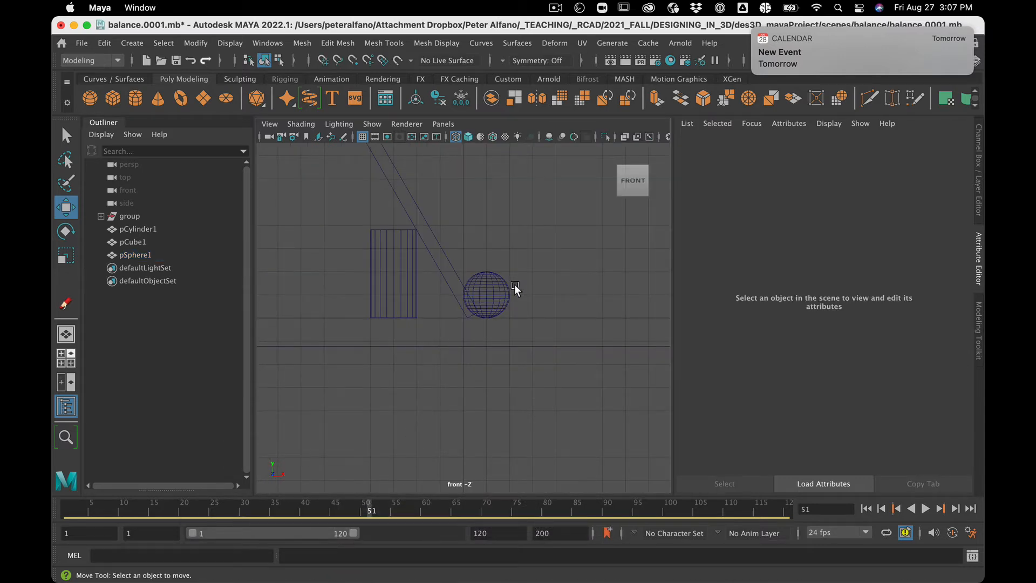
{"action": "left_click", "coordinate": [510, 292]}
{"action": "left_click_drag", "start_coordinate": [513, 316], "coordinate": [523, 318]}
{"action": "left_click", "coordinate": [468, 399]}
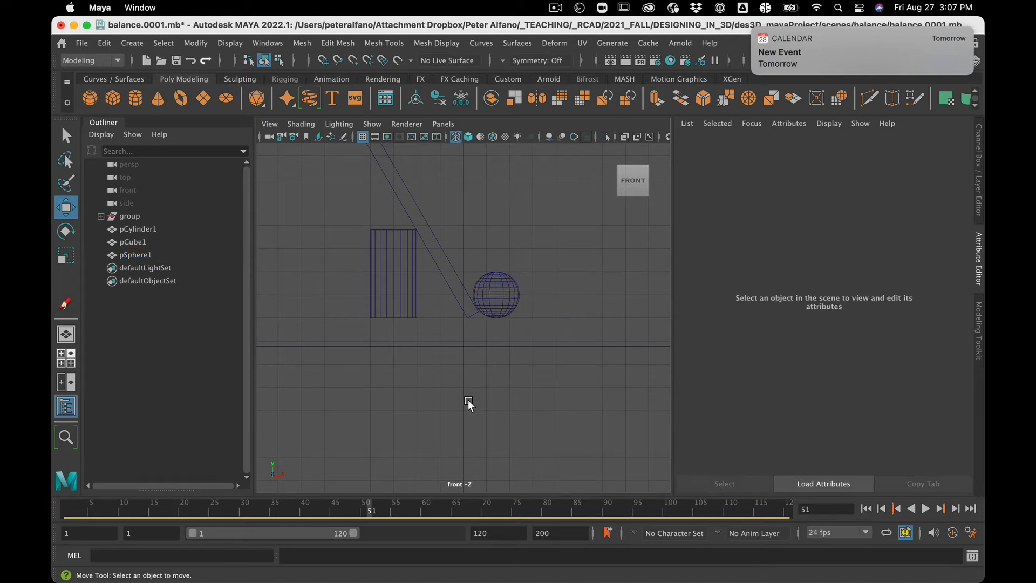
- Create a polygon platonic solid at the origin
{"action": "scroll", "coordinate": [467, 399], "scroll_direction": "down", "scroll_amount": 3}
{"action": "left_click", "coordinate": [132, 42]}
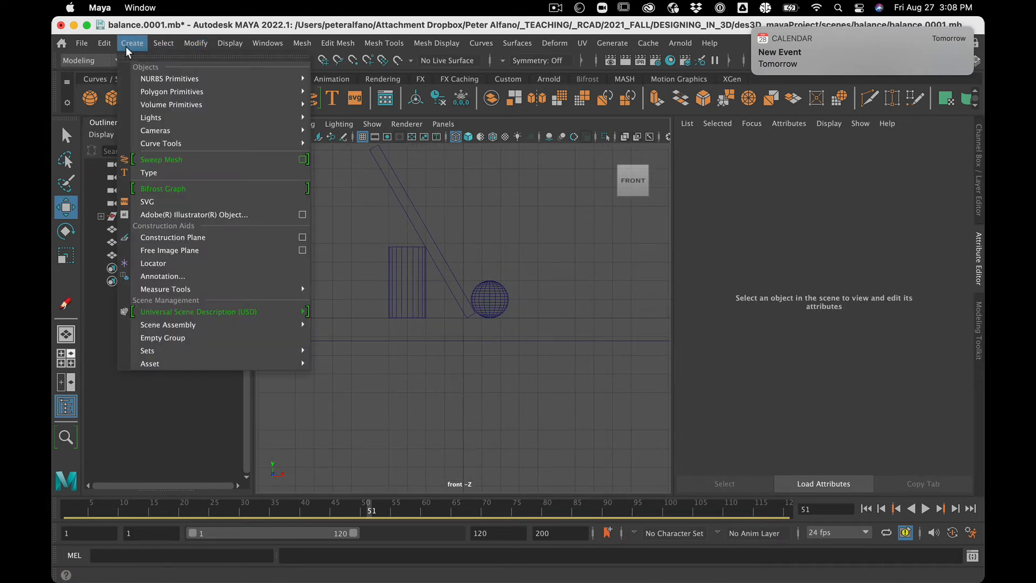
{"action": "mouse_move", "coordinate": [154, 91]}
{"action": "mouse_move", "coordinate": [299, 90]}
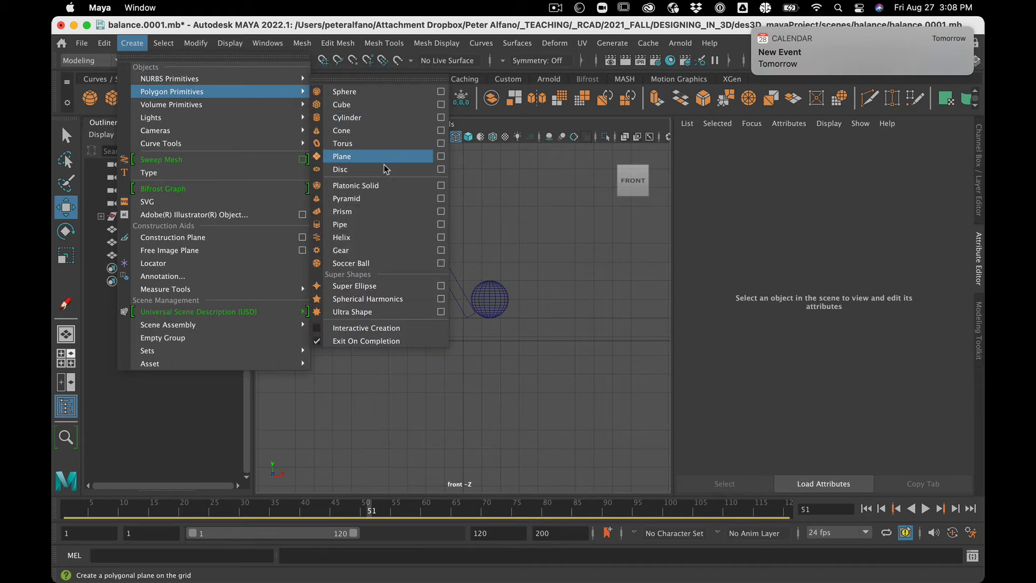
{"action": "left_click", "coordinate": [383, 185]}
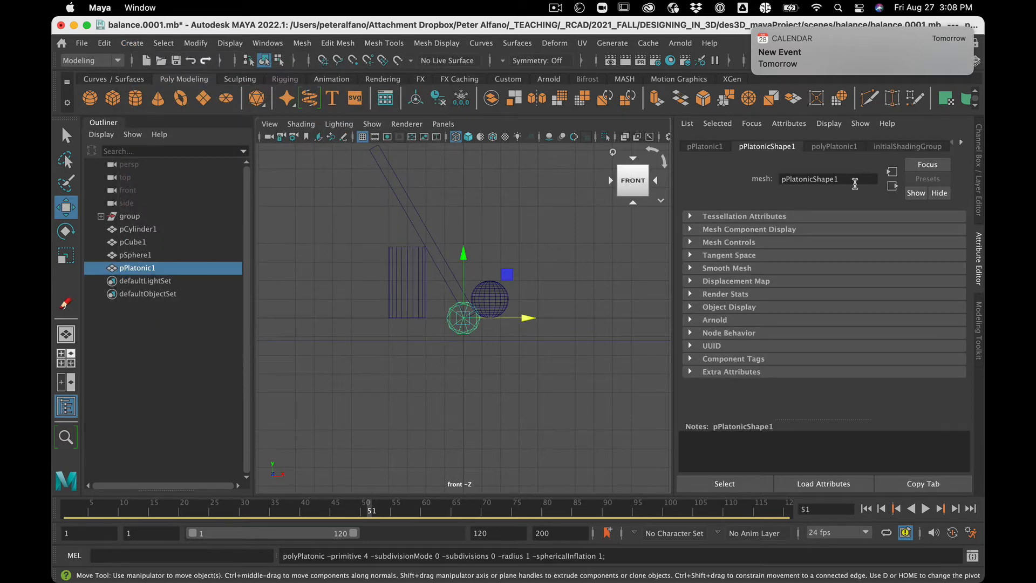
- Try the Tetrahedron and Octahedron primitive types on the platonic solid, set it back to Icosahedron, and deselect it
{"action": "left_click", "coordinate": [830, 146]}
{"action": "left_click", "coordinate": [836, 231]}
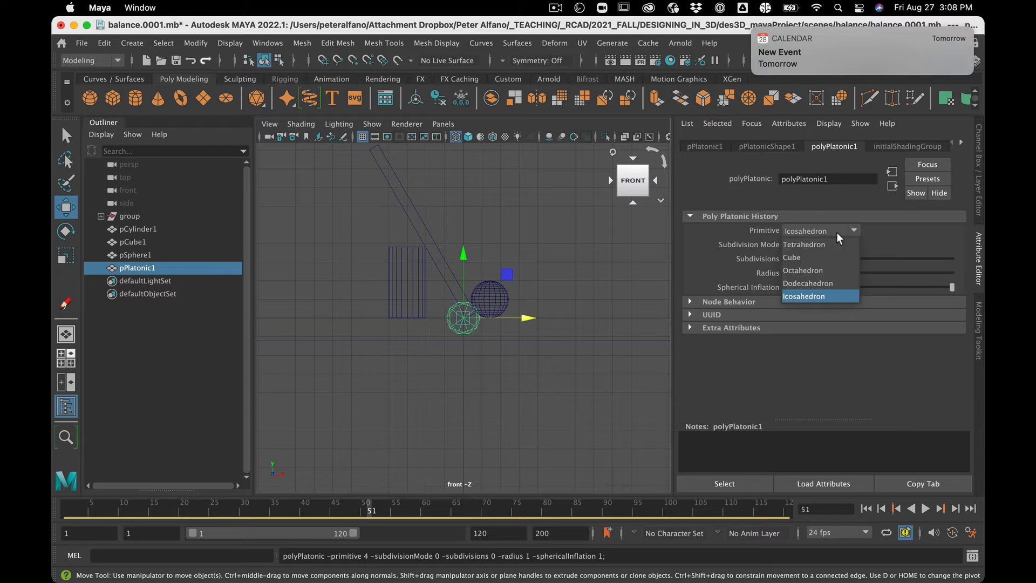
{"action": "left_click", "coordinate": [827, 245]}
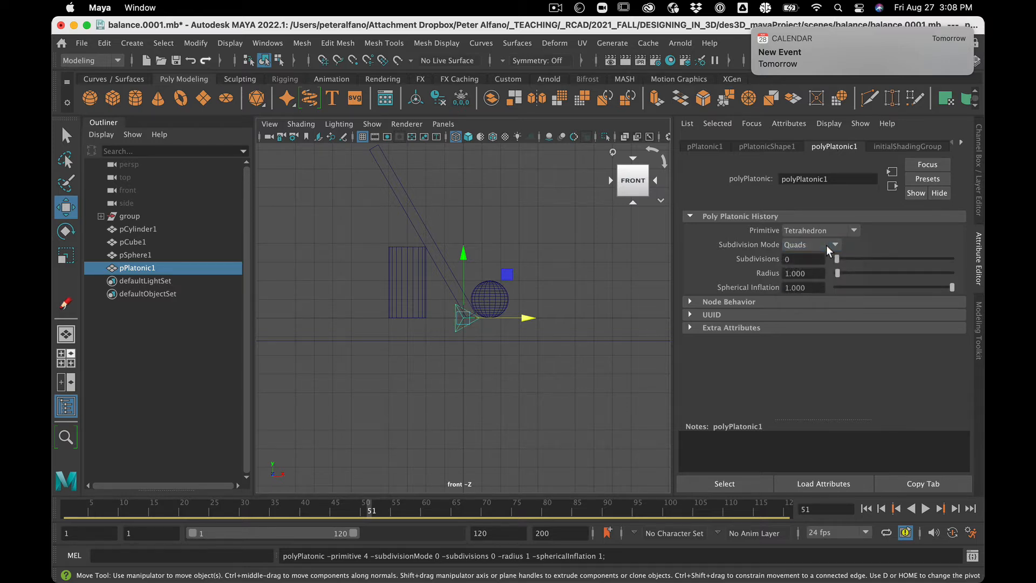
{"action": "left_click", "coordinate": [825, 229]}
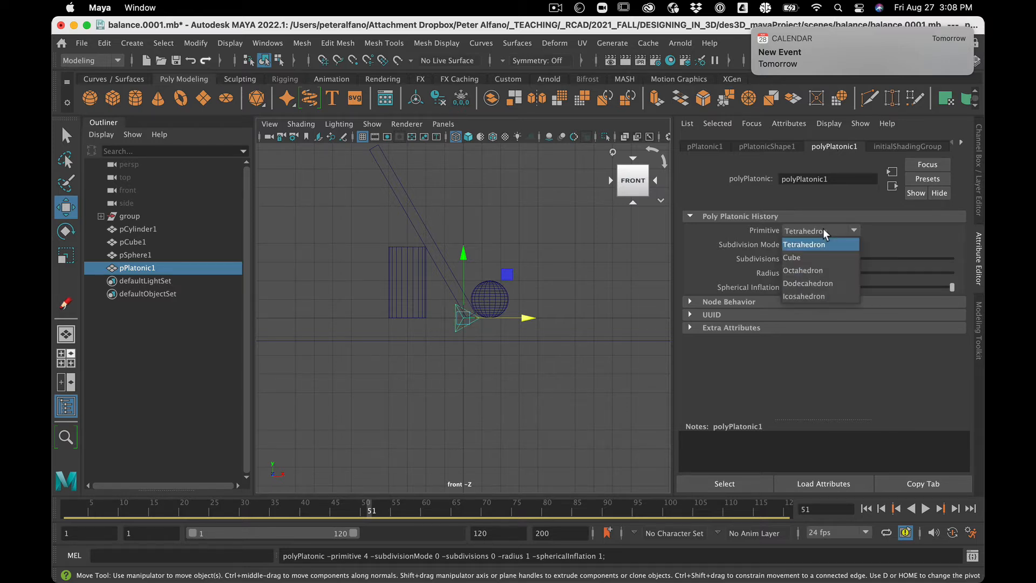
{"action": "left_click", "coordinate": [814, 296]}
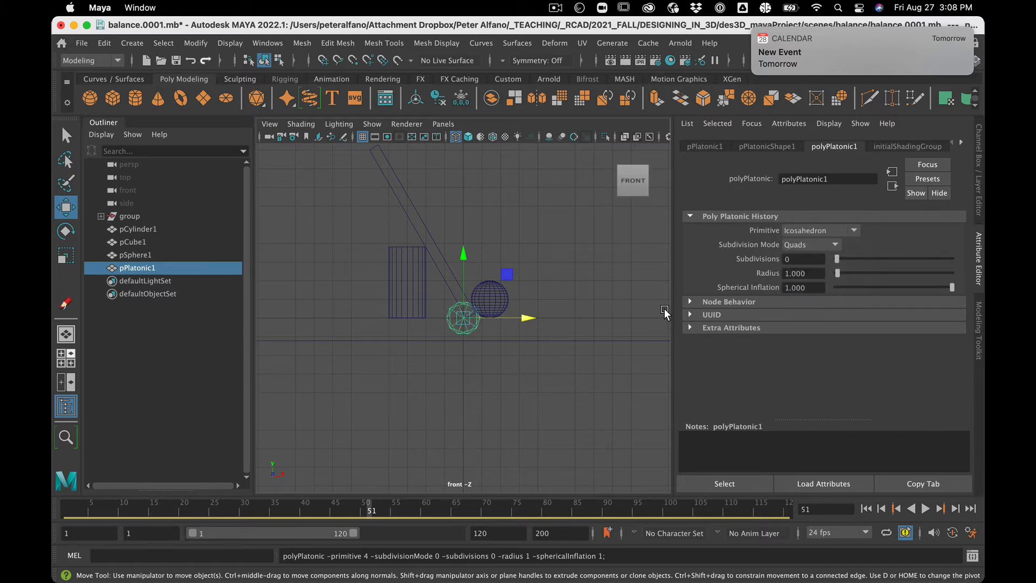
{"action": "left_click", "coordinate": [821, 230]}
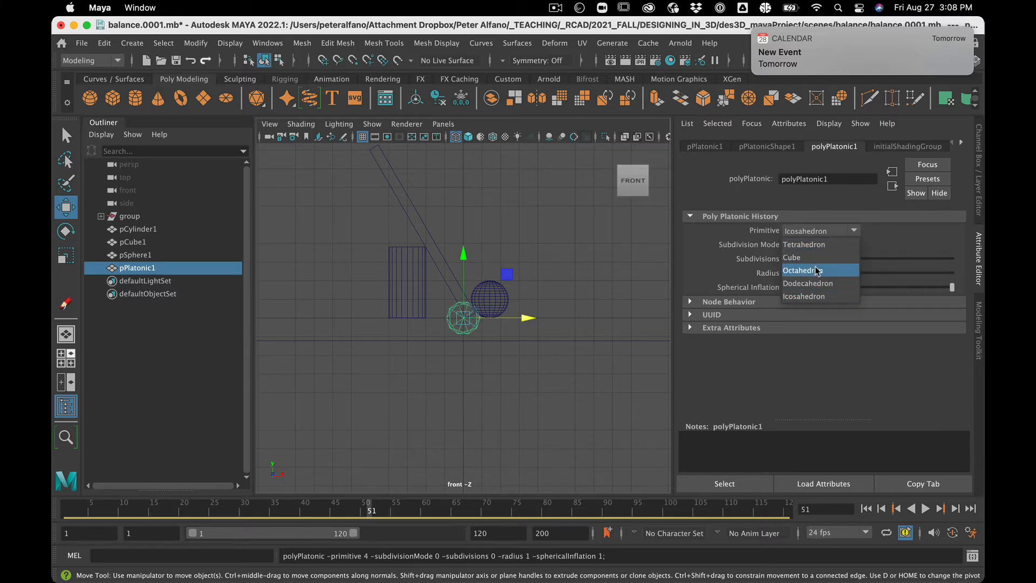
{"action": "left_click", "coordinate": [815, 266]}
{"action": "left_click", "coordinate": [825, 228]}
{"action": "left_click", "coordinate": [811, 296]}
{"action": "left_click", "coordinate": [575, 356]}
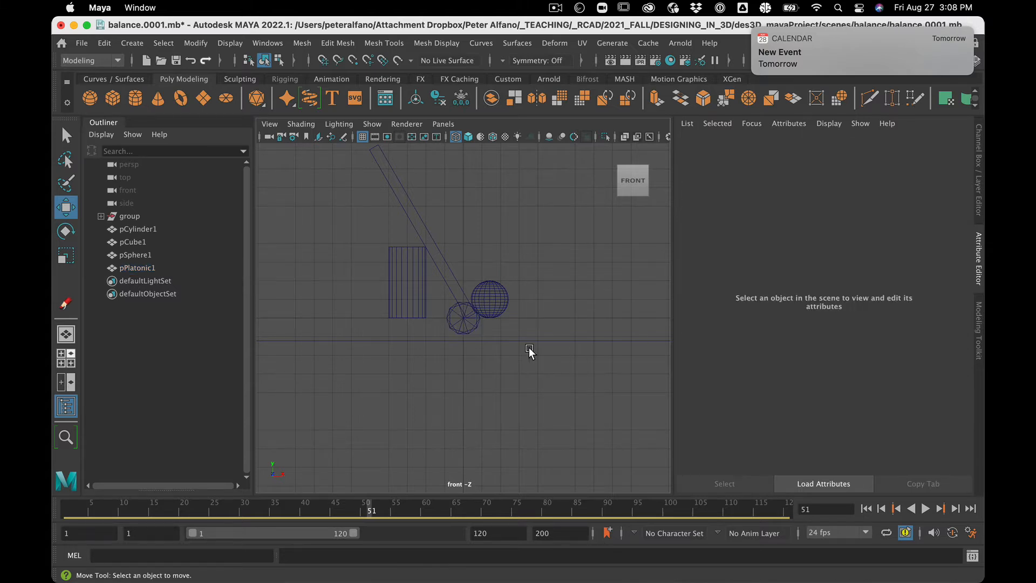
- Switch the front view to textured shaded display and move the icosahedron onto the top of the cylinder
{"action": "left_click", "coordinate": [461, 332]}
{"action": "key", "text": "6"}
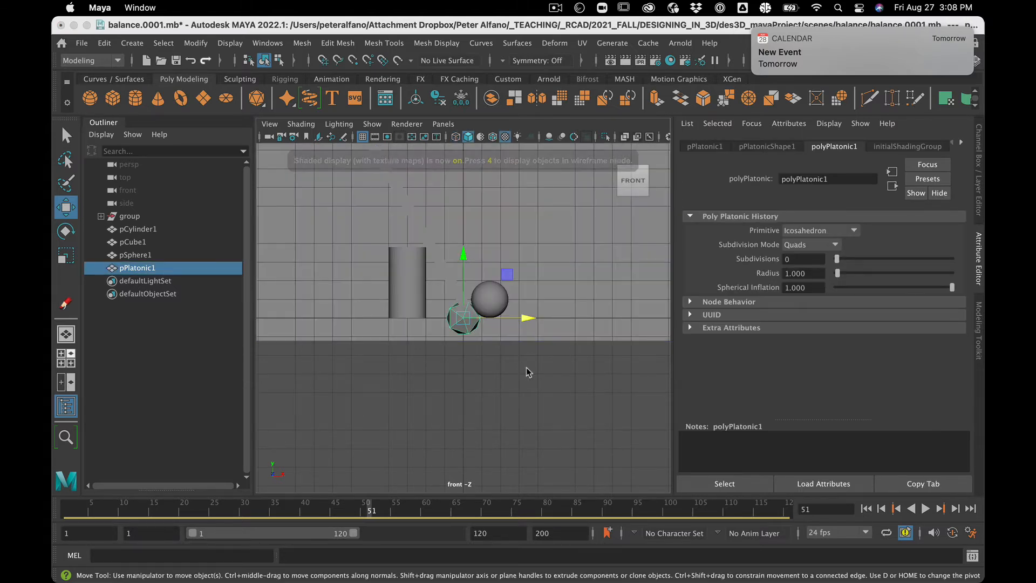
{"action": "left_click", "coordinate": [523, 375]}
{"action": "left_click", "coordinate": [466, 317]}
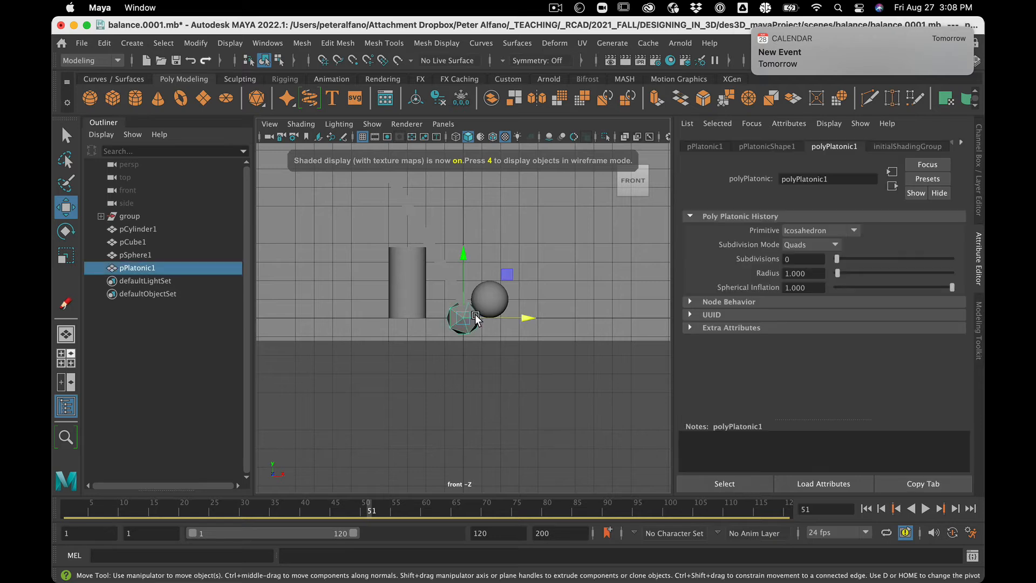
{"action": "left_click_drag", "start_coordinate": [463, 320], "coordinate": [405, 231]}
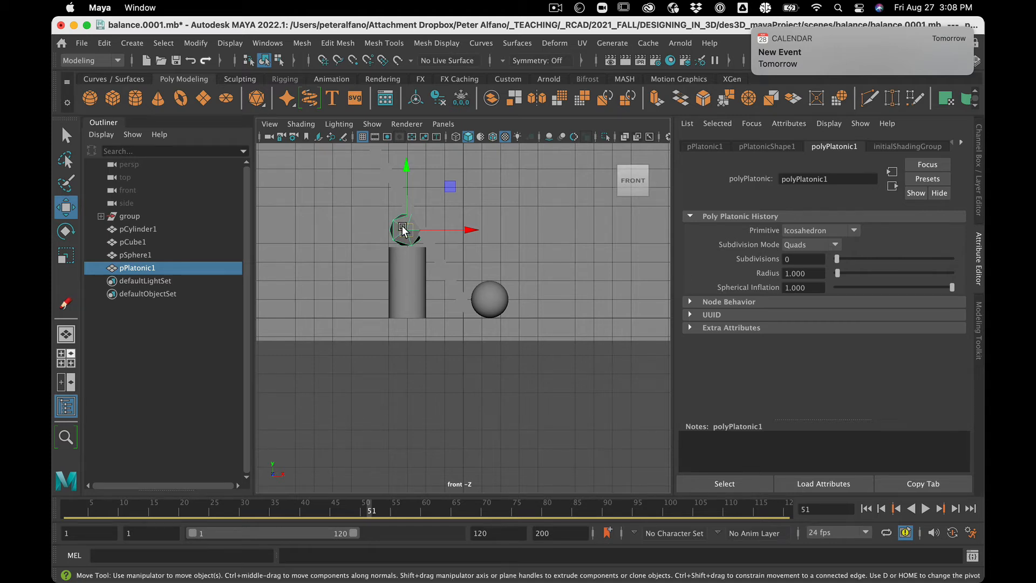
- Rotate the icosahedron -90 degrees about X and deselect it
{"action": "key", "text": "e"}
{"action": "left_click", "coordinate": [406, 210]}
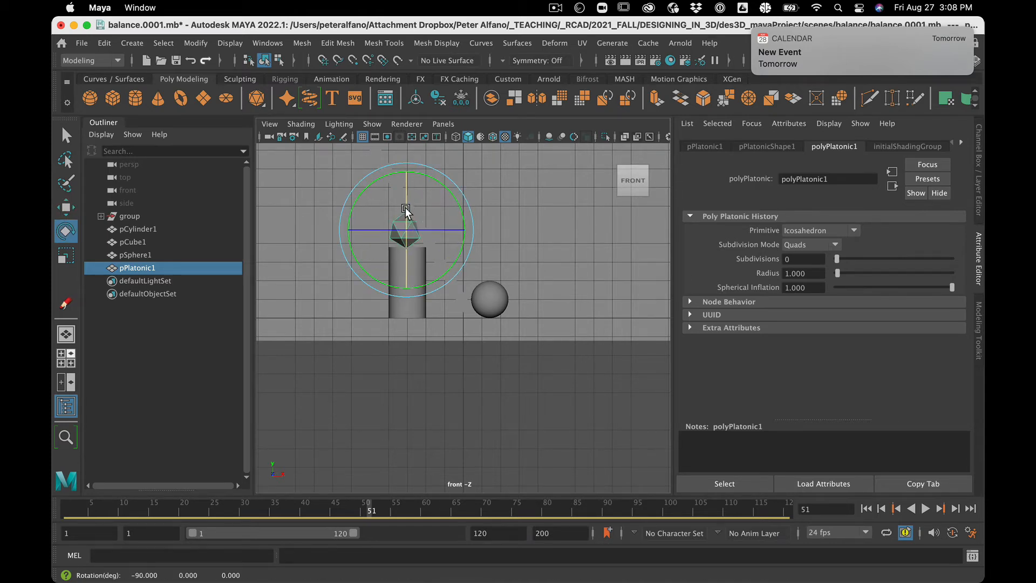
{"action": "left_click", "coordinate": [442, 371]}
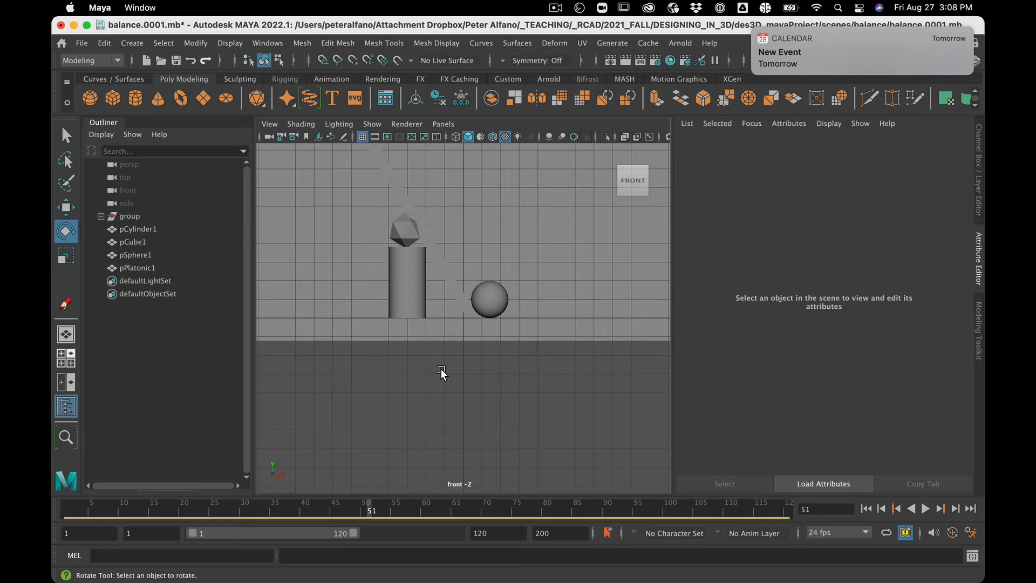
- In wireframe display, move the icosahedron to about X -3.79, Y 4.83 so it rests between the cylinder top and the plank, and deselect it
{"action": "left_click", "coordinate": [402, 229]}
{"action": "key", "text": "4"}
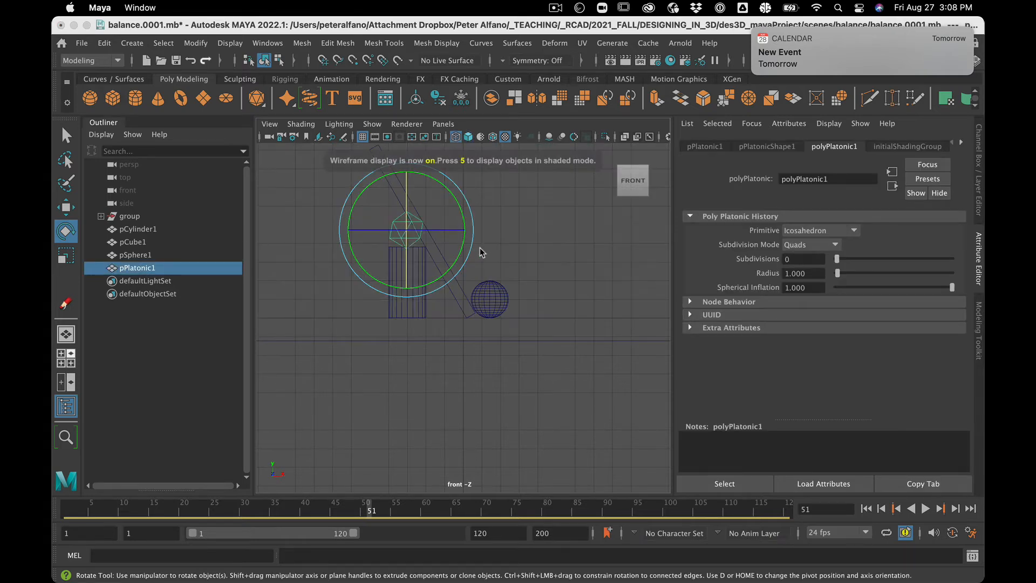
{"action": "key", "text": "w"}
{"action": "left_click_drag", "start_coordinate": [469, 229], "coordinate": [455, 229]}
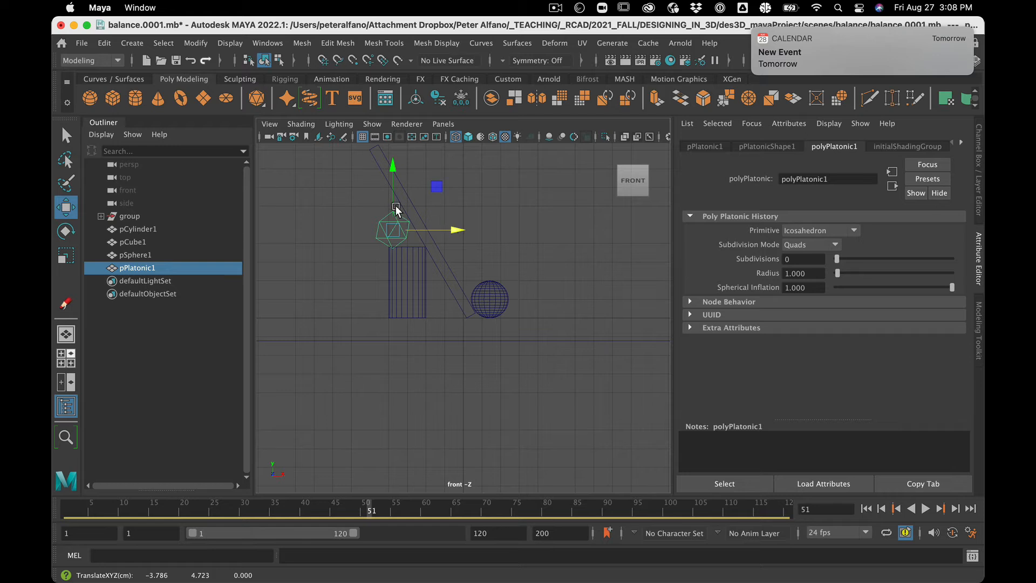
{"action": "left_click_drag", "start_coordinate": [393, 200], "coordinate": [394, 200]}
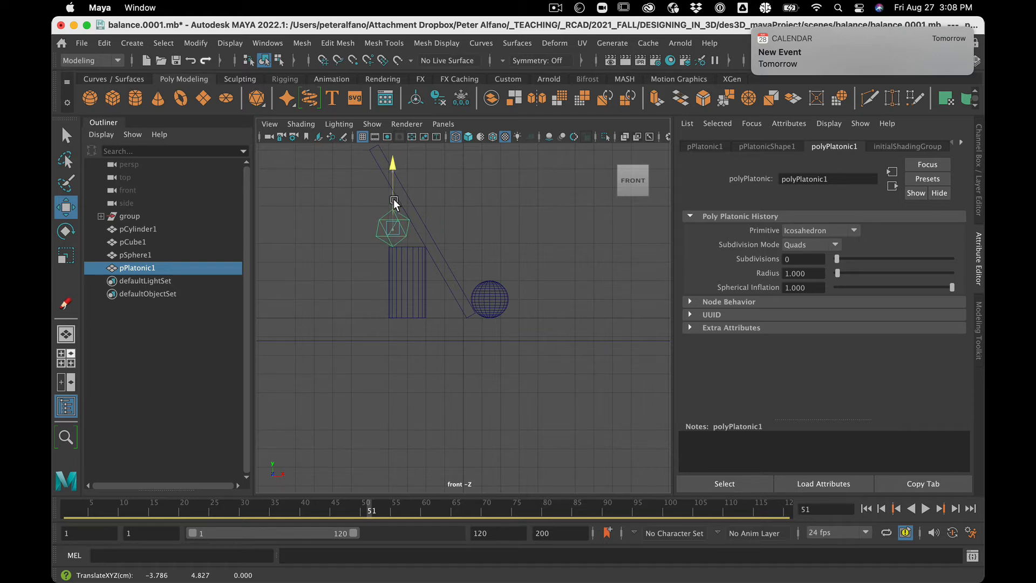
{"action": "left_click", "coordinate": [422, 393]}
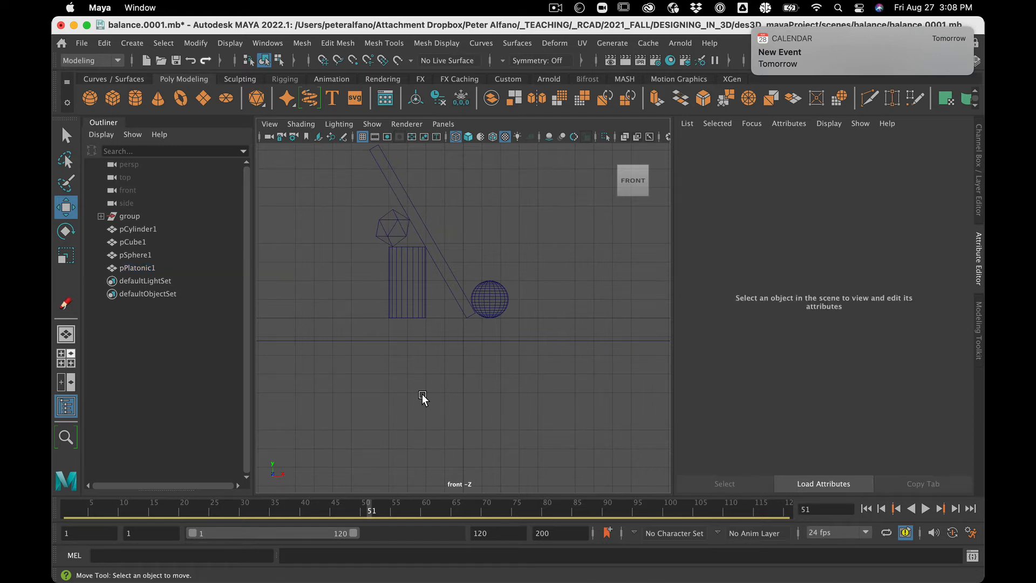
- Create a polygon cone at the origin, set its axis subdivisions to 36 and height subdivisions to 3, and deselect it
{"action": "scroll", "coordinate": [422, 394], "scroll_direction": "down", "scroll_amount": 1}
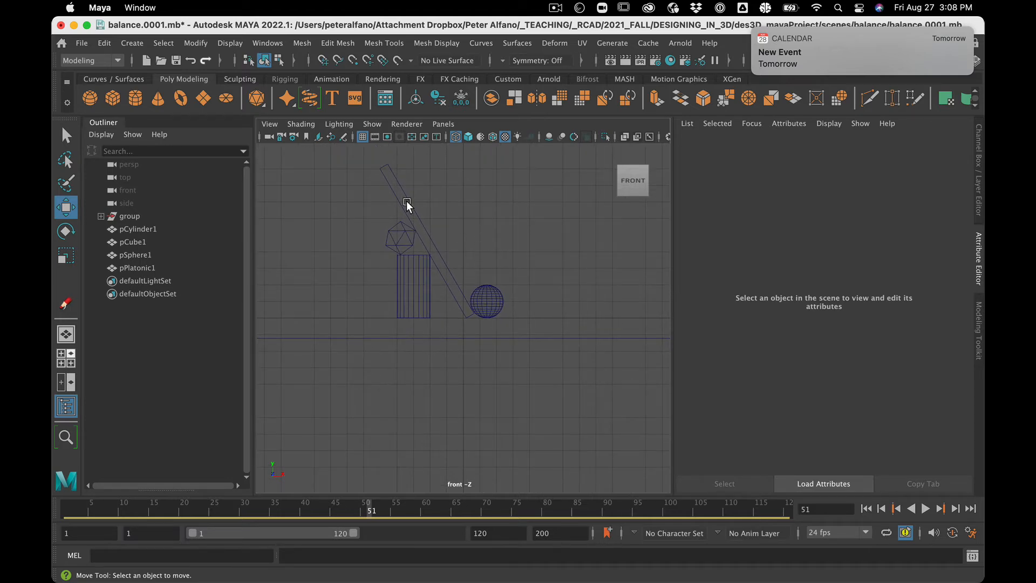
{"action": "left_click", "coordinate": [159, 101]}
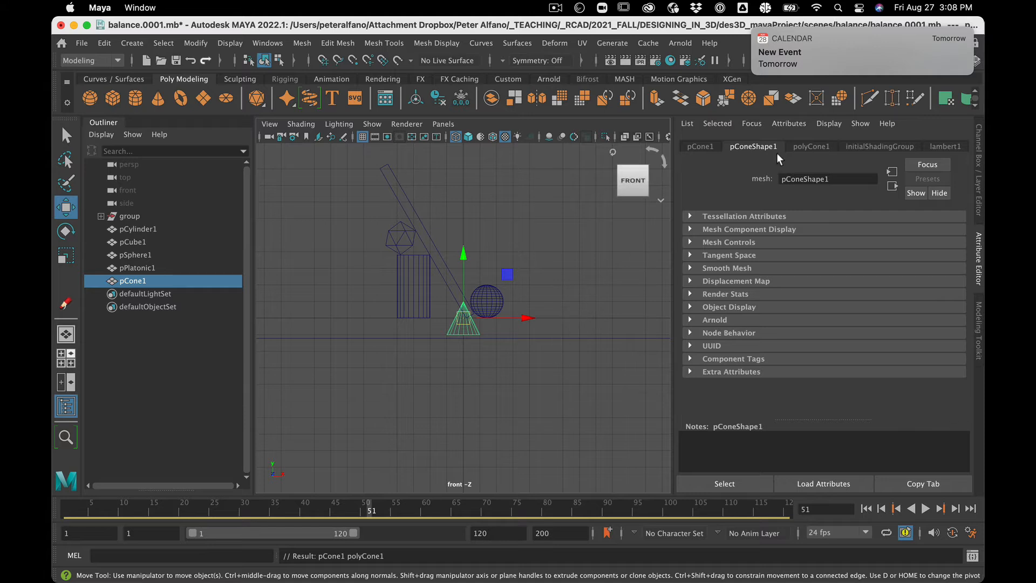
{"action": "left_click", "coordinate": [803, 145]}
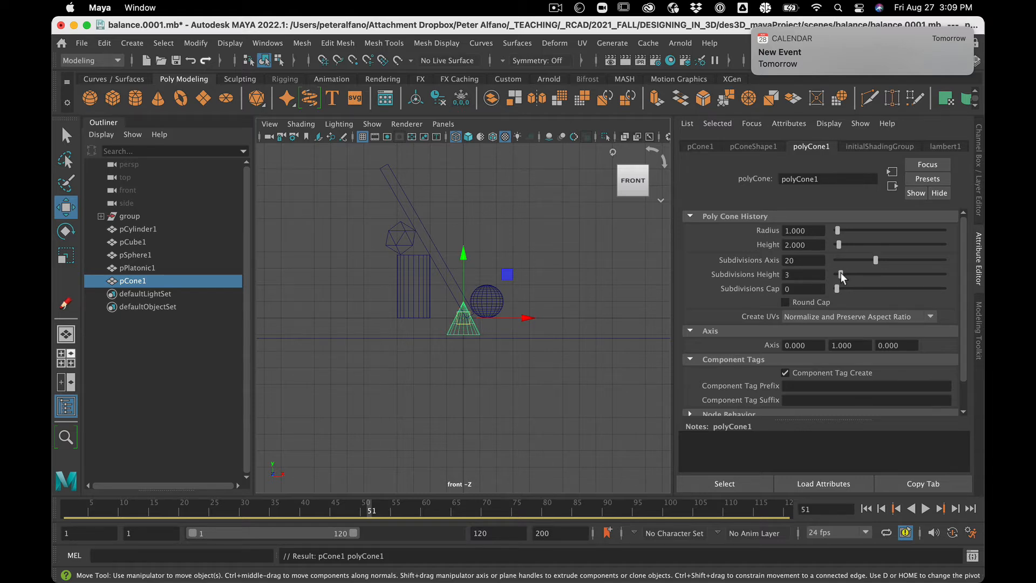
{"action": "left_click_drag", "start_coordinate": [805, 258], "coordinate": [711, 249]}
{"action": "type", "text": "36"}
{"action": "key", "text": "Return"}
{"action": "left_click", "coordinate": [518, 372]}
- Snap the cone's pivot to the left corner vertex of its base
{"action": "scroll", "coordinate": [410, 387], "scroll_direction": "up", "scroll_amount": 5}
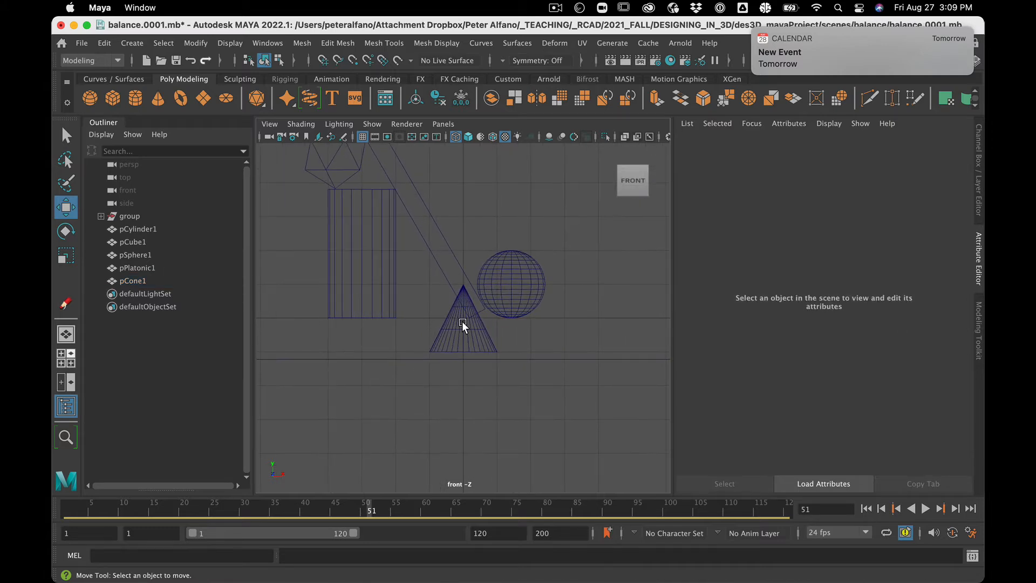
{"action": "left_click", "coordinate": [442, 332]}
{"action": "key", "text": "e"}
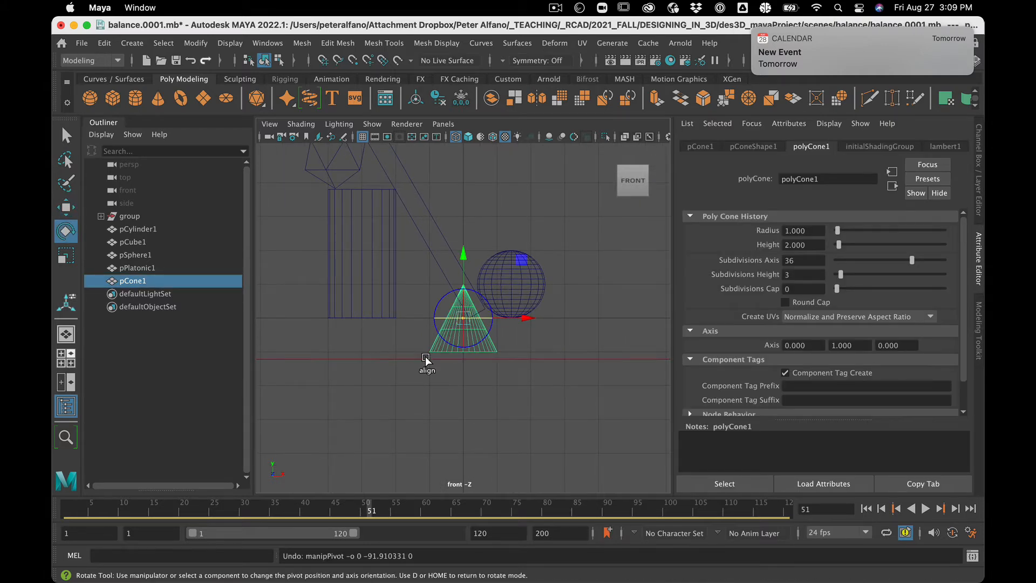
{"action": "left_click_drag", "start_coordinate": [522, 261], "coordinate": [468, 354]}
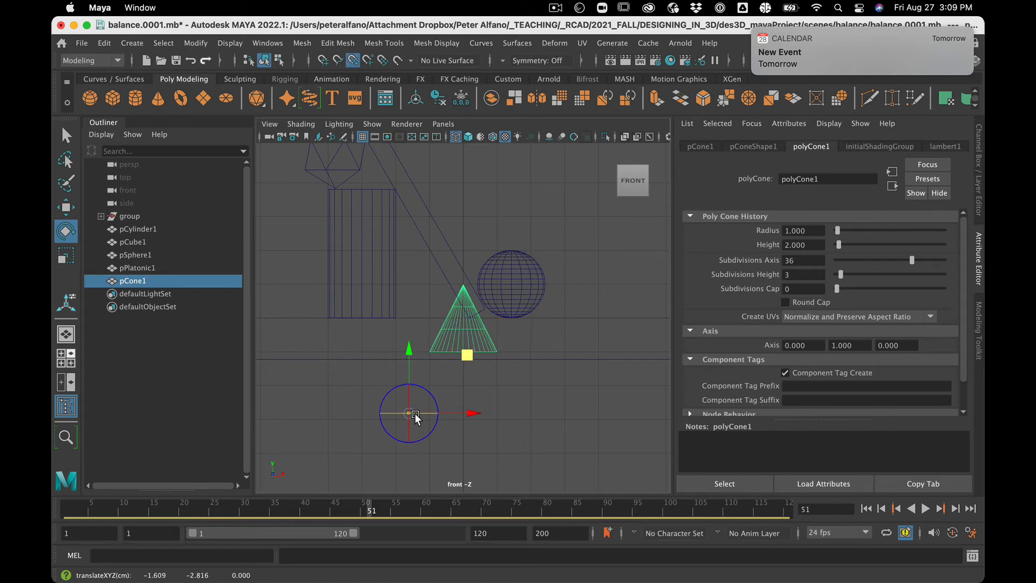
{"action": "key", "text": "v"}
{"action": "left_click_drag", "start_coordinate": [412, 416], "coordinate": [401, 376]}
{"action": "left_click", "coordinate": [524, 411]}
{"action": "left_click", "coordinate": [447, 350]}
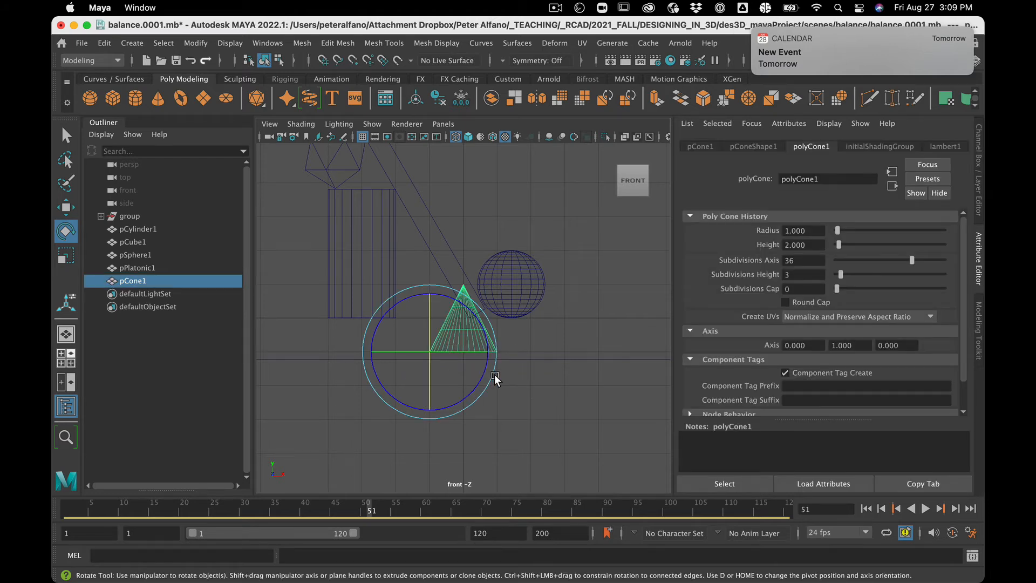
- Rotate the cone 30 degrees about Z, scale it to about 0.886 in Y, and deselect it
{"action": "left_click_drag", "start_coordinate": [494, 374], "coordinate": [469, 385]}
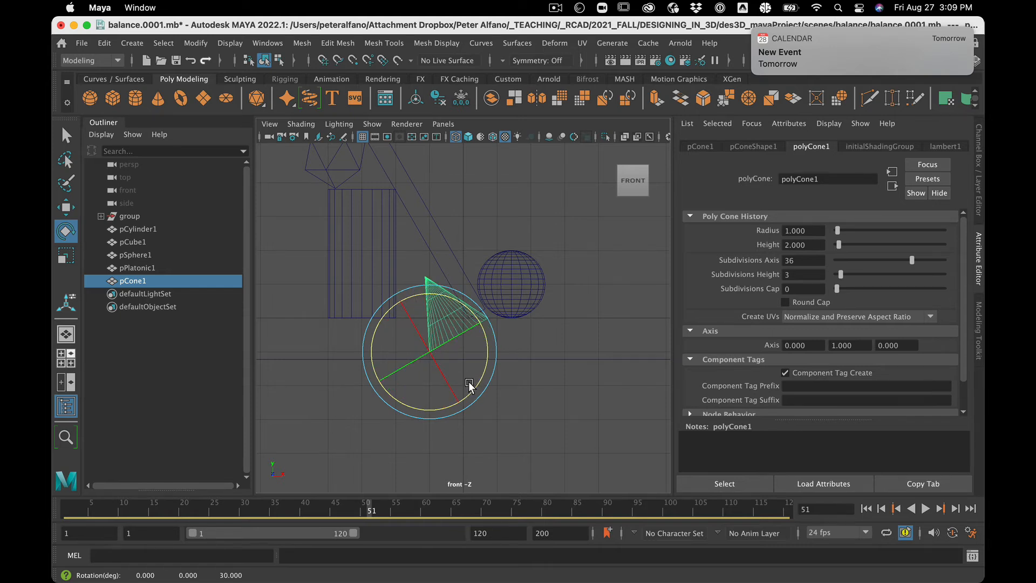
{"action": "key", "text": "r"}
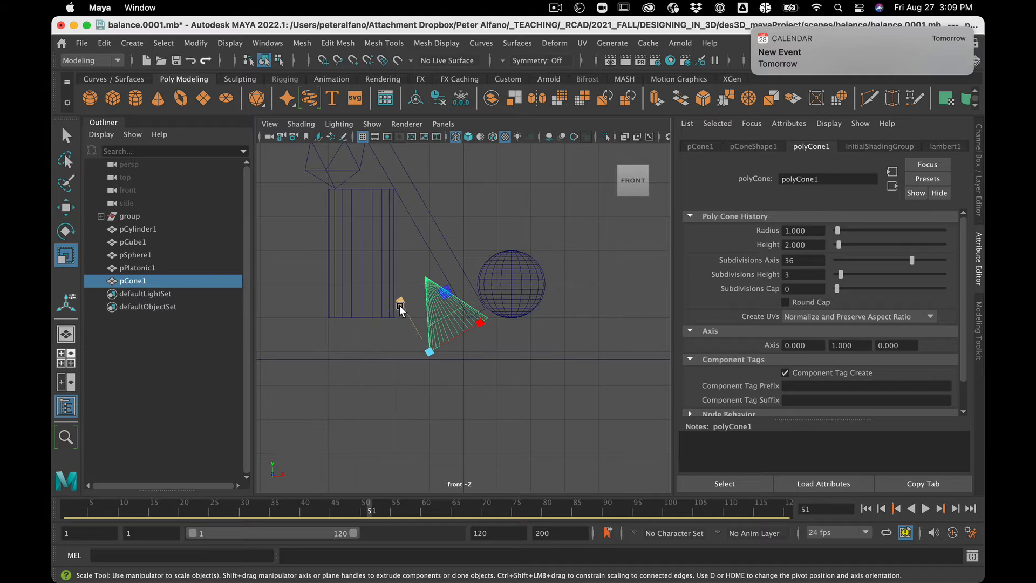
{"action": "left_click_drag", "start_coordinate": [399, 305], "coordinate": [402, 311]}
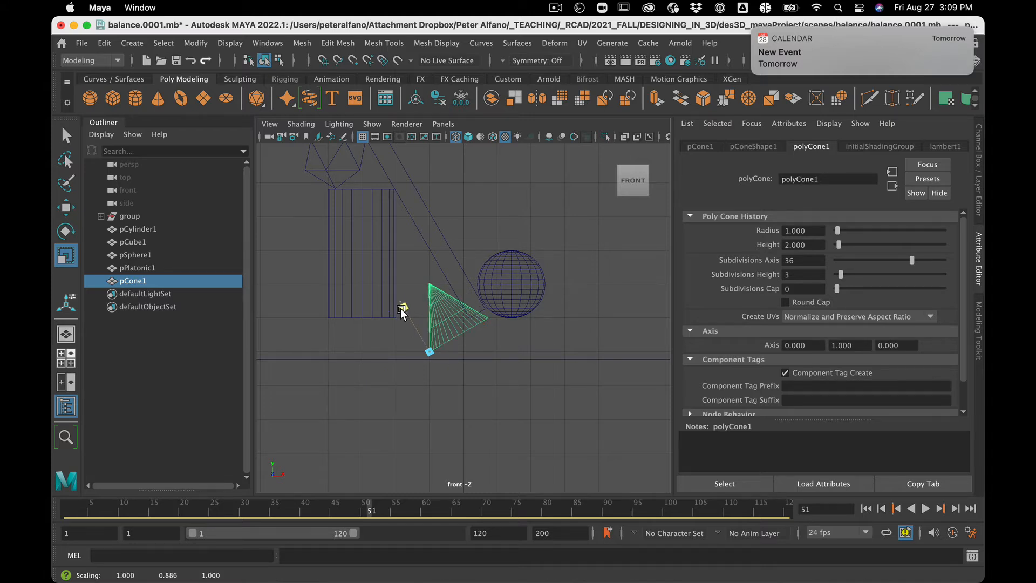
{"action": "left_click", "coordinate": [435, 403]}
- Move the cone onto the sphere with its base corner near the plank, scale it up uniformly to roughly twice its size, and deselect it
{"action": "left_click", "coordinate": [452, 337]}
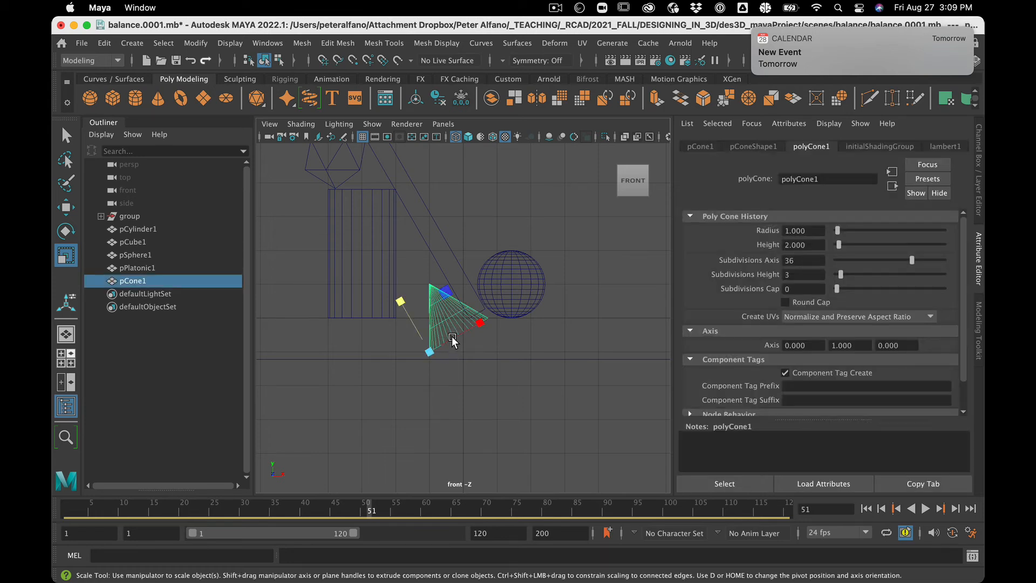
{"action": "key", "text": "w"}
{"action": "left_click_drag", "start_coordinate": [452, 338], "coordinate": [464, 271]}
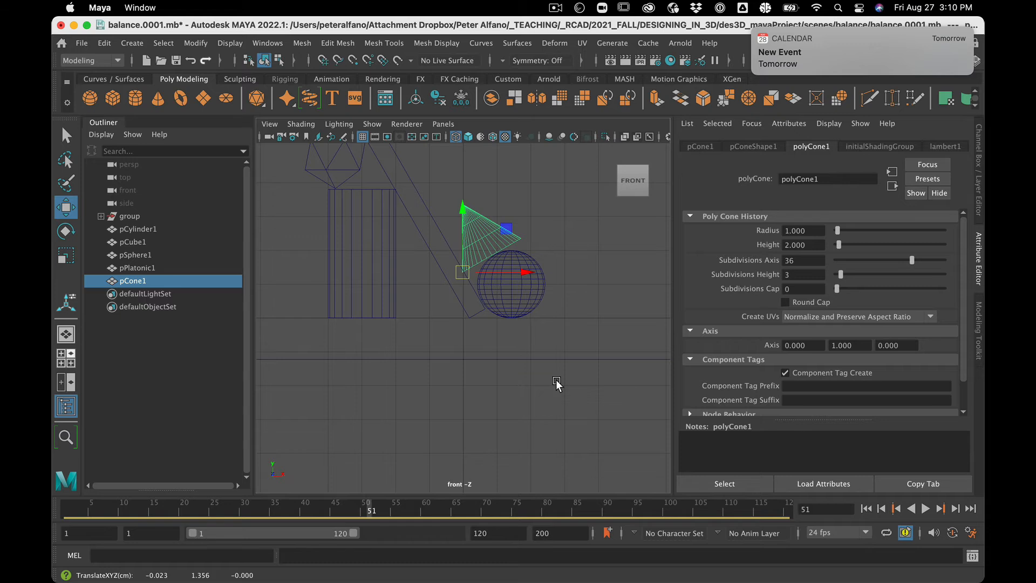
{"action": "scroll", "coordinate": [556, 384], "scroll_direction": "down", "scroll_amount": 3}
{"action": "key", "text": "r"}
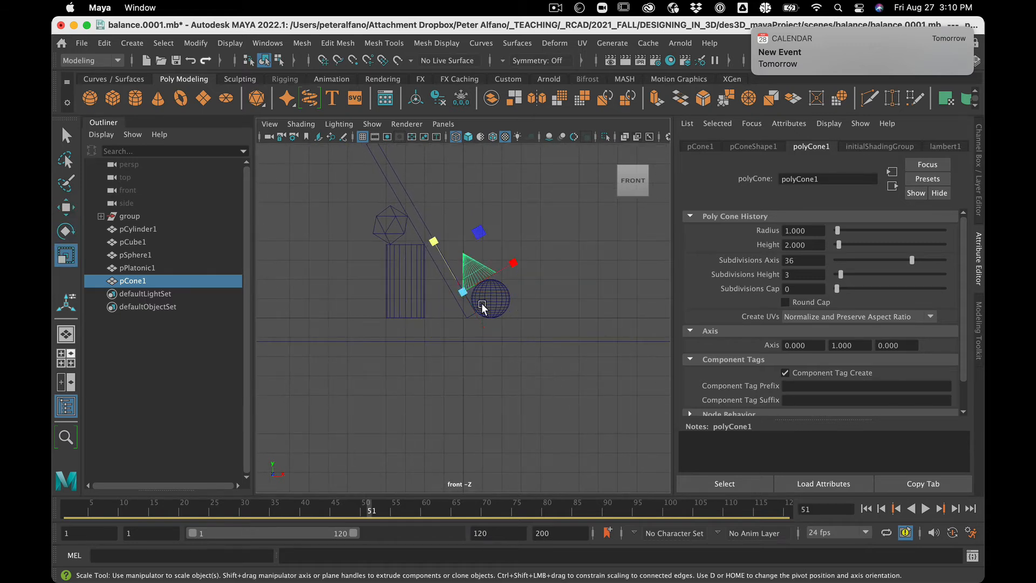
{"action": "left_click_drag", "start_coordinate": [461, 292], "coordinate": [519, 308]}
{"action": "left_click", "coordinate": [485, 350]}
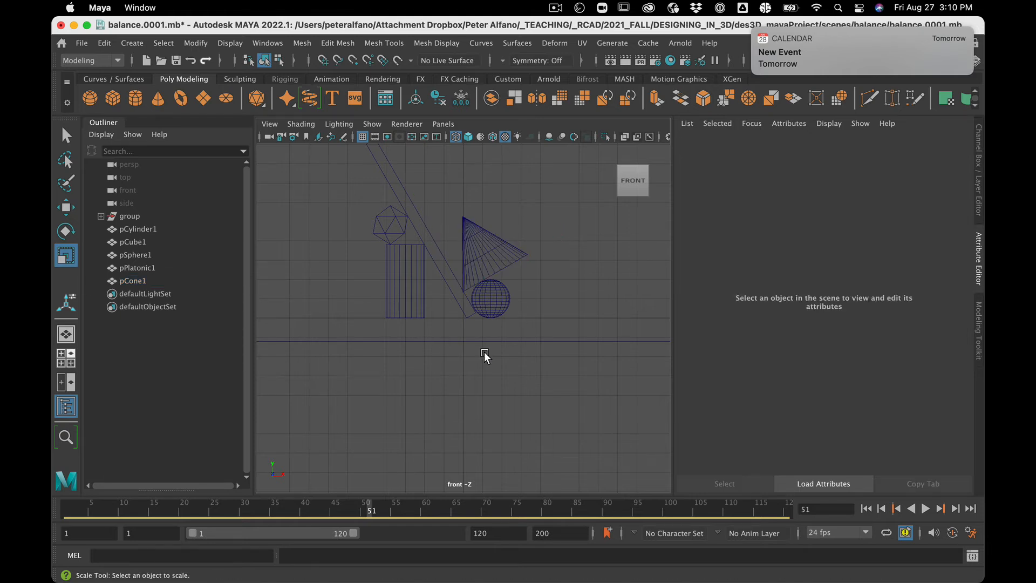
- Duplicate the leaning plank in place
{"action": "scroll", "coordinate": [484, 351], "scroll_direction": "down", "scroll_amount": 2}
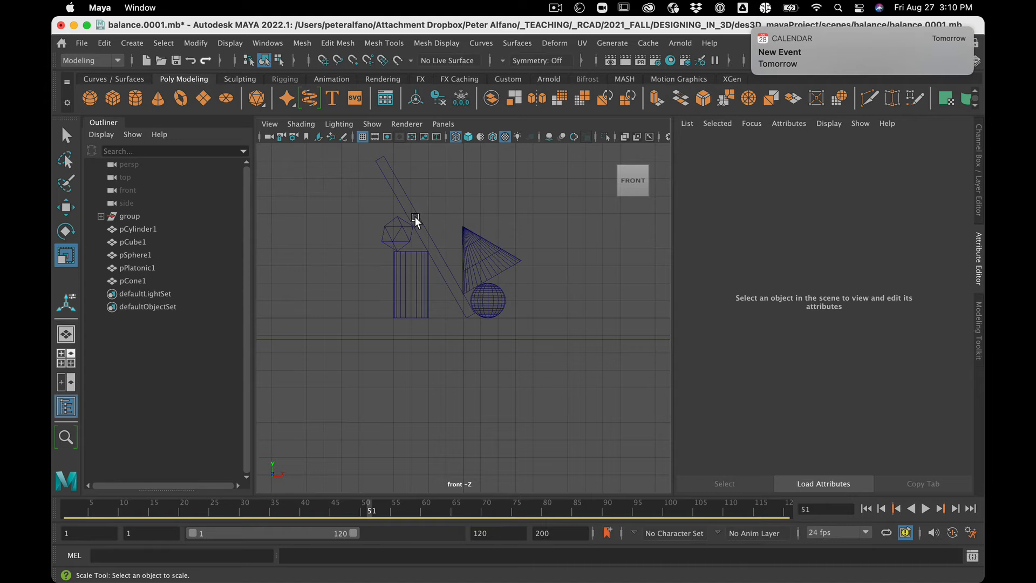
{"action": "left_click", "coordinate": [433, 265]}
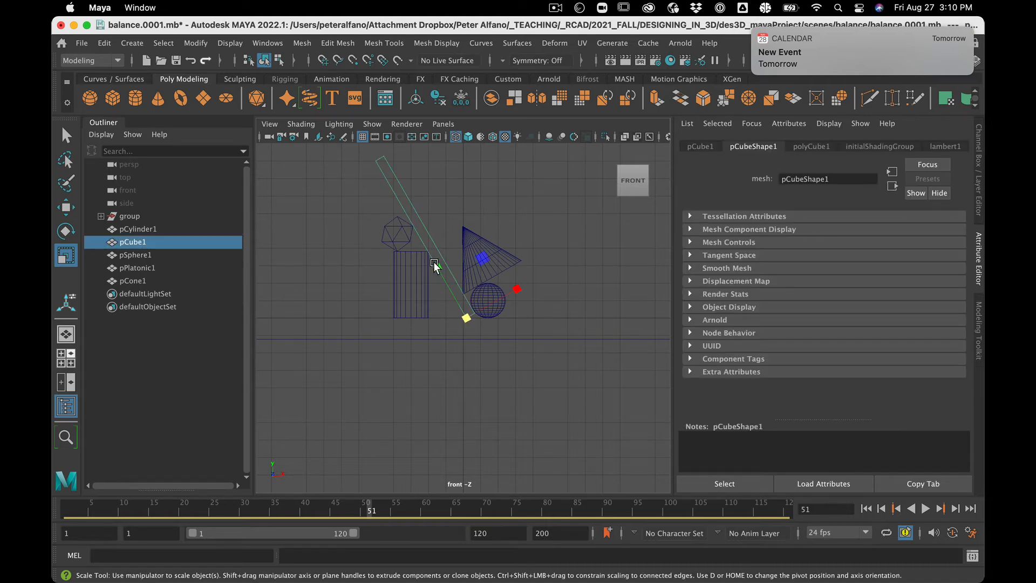
{"action": "key", "text": "super+d"}
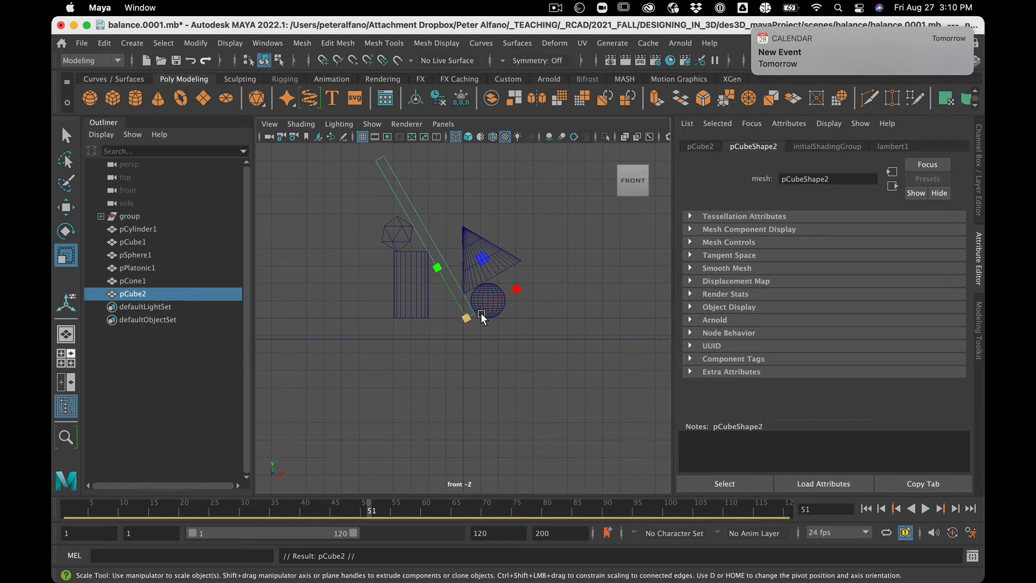
- Move the duplicated plank along X to the far side of the sphere, and set its Rotate X to 90 and Rotate Z to 0
{"action": "key", "text": "w"}
{"action": "left_click_drag", "start_coordinate": [483, 317], "coordinate": [552, 322]}
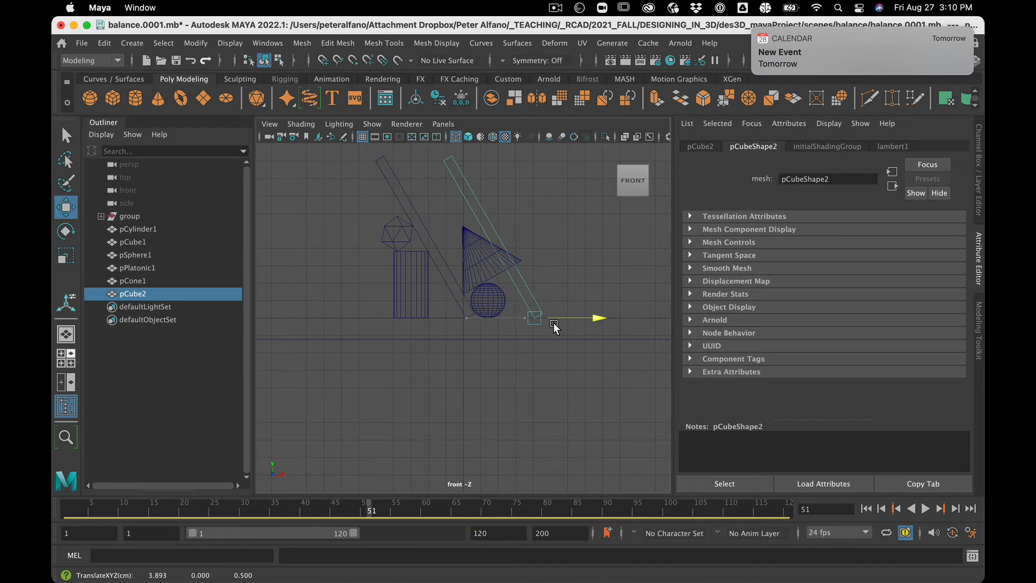
{"action": "left_click", "coordinate": [977, 187]}
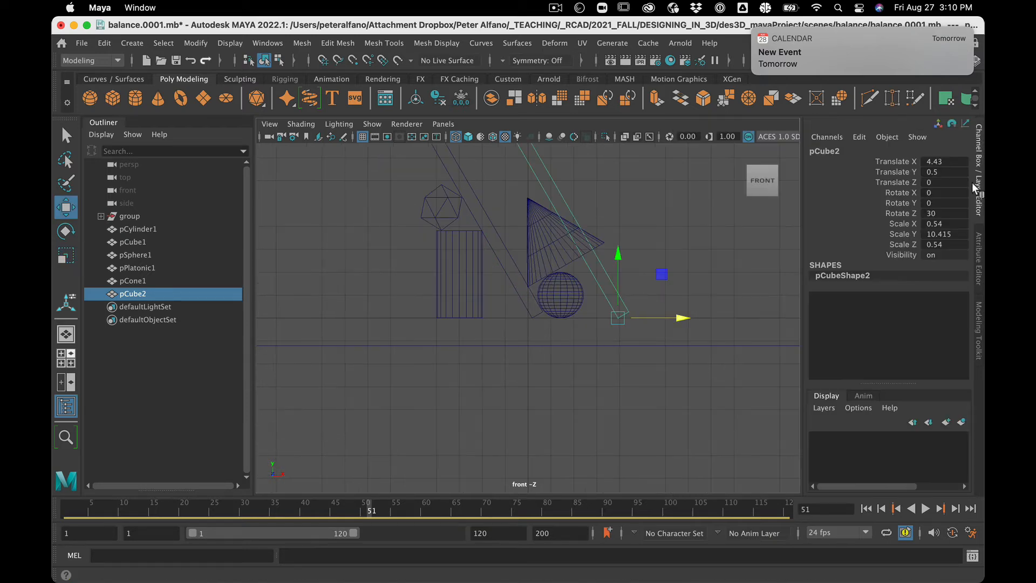
{"action": "left_click", "coordinate": [948, 212]}
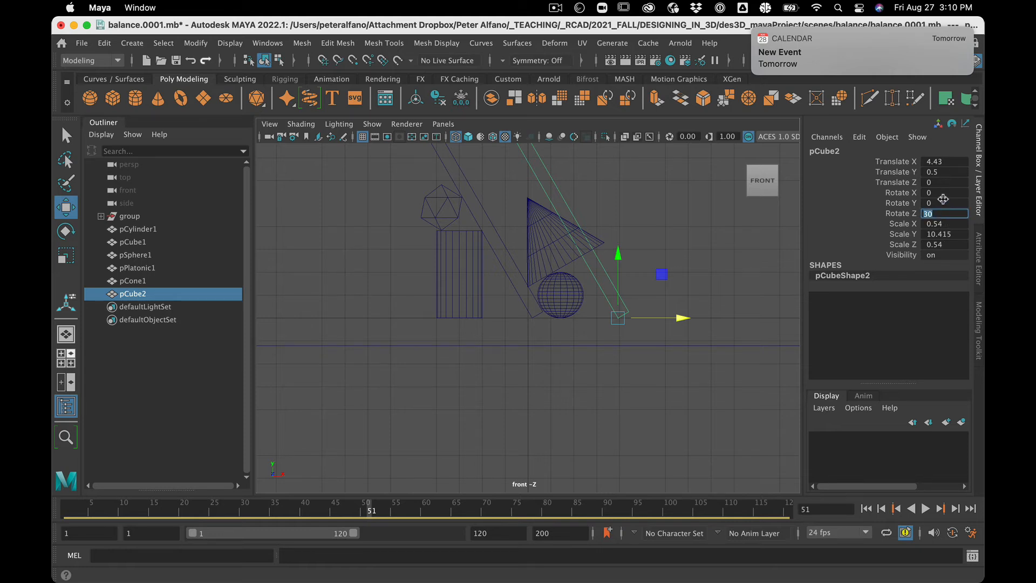
{"action": "left_click", "coordinate": [942, 193]}
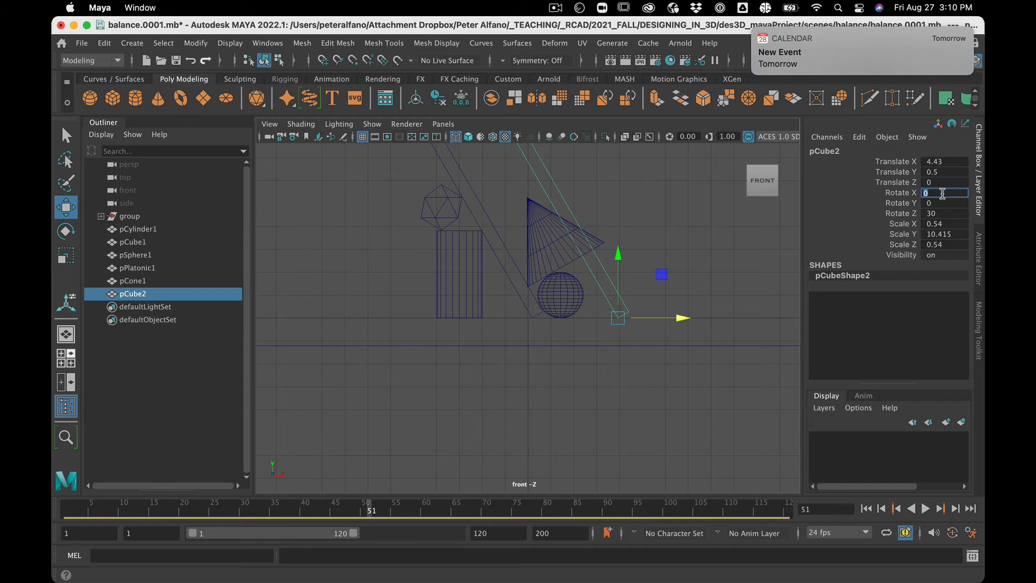
{"action": "key", "text": "Return"}
{"action": "left_click", "coordinate": [945, 214]}
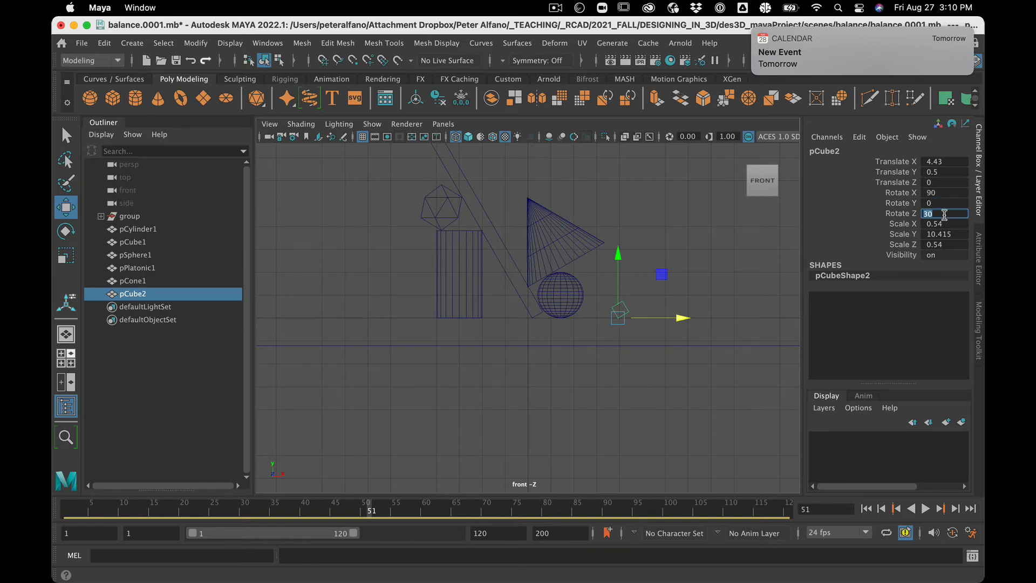
{"action": "type", "text": "0"}
{"action": "key", "text": "Return"}
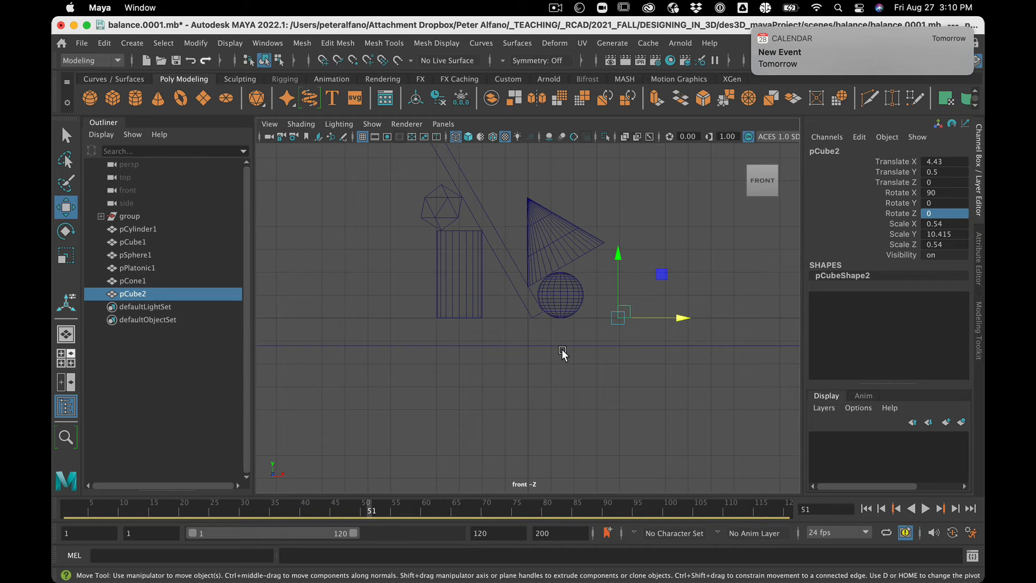
- Rotate the duplicated plank to -30 degrees about Y and shorten it to a small cube with a Y scale of 0.54
{"action": "key", "text": "e"}
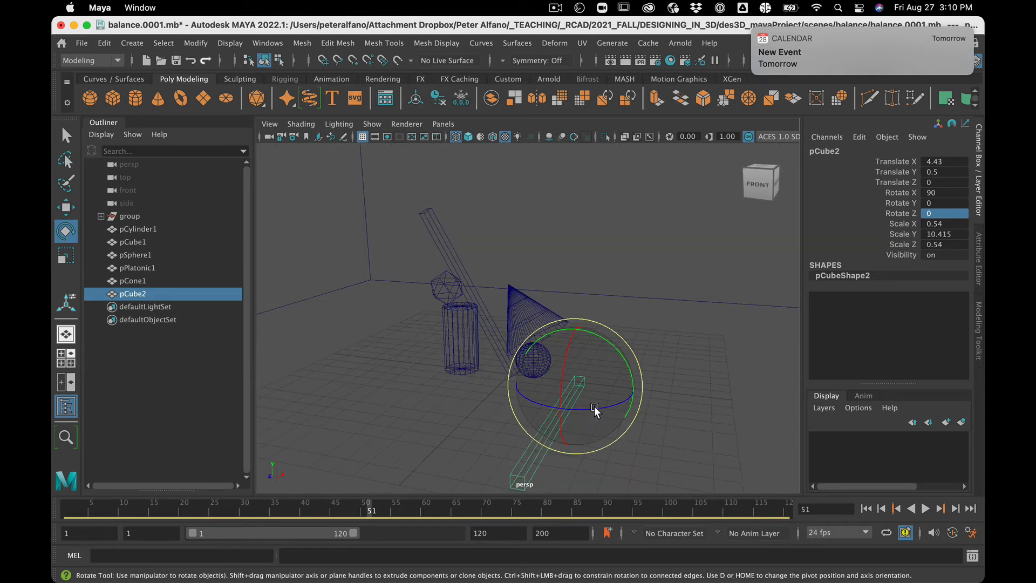
{"action": "left_click_drag", "start_coordinate": [594, 412], "coordinate": [583, 411]}
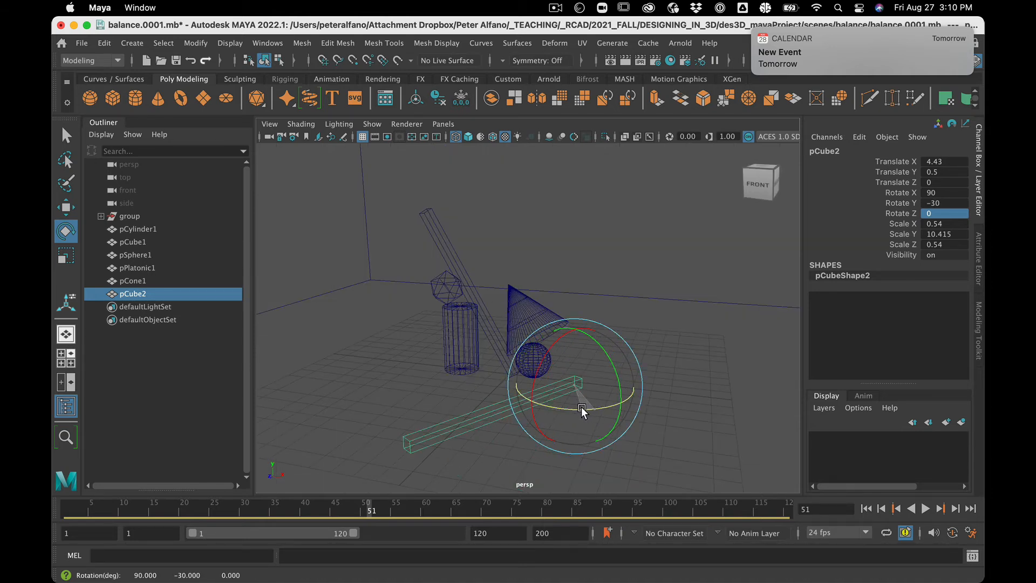
{"action": "key", "text": "w"}
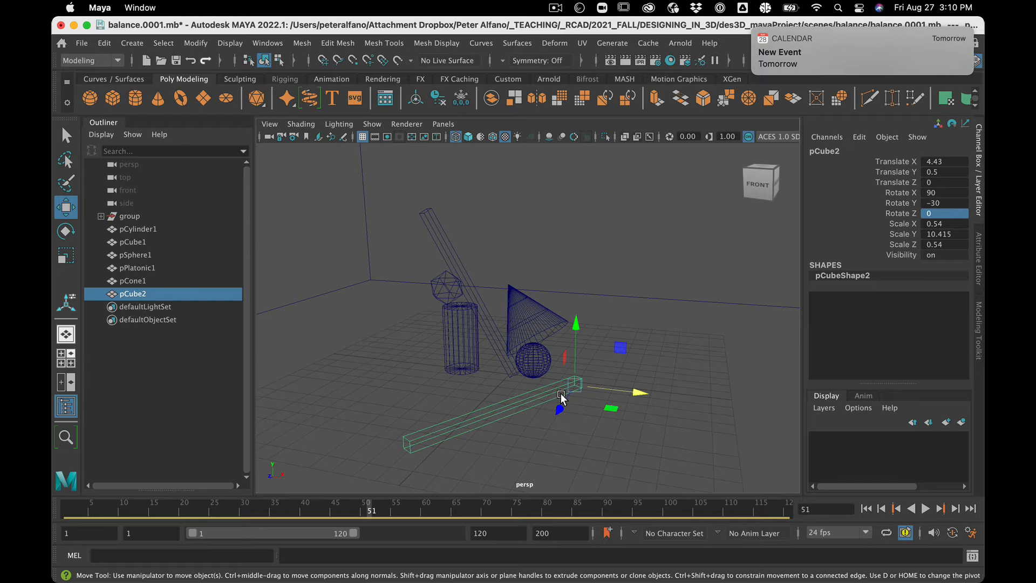
{"action": "double_click", "coordinate": [953, 230]}
{"action": "key", "text": "BackSpace"}
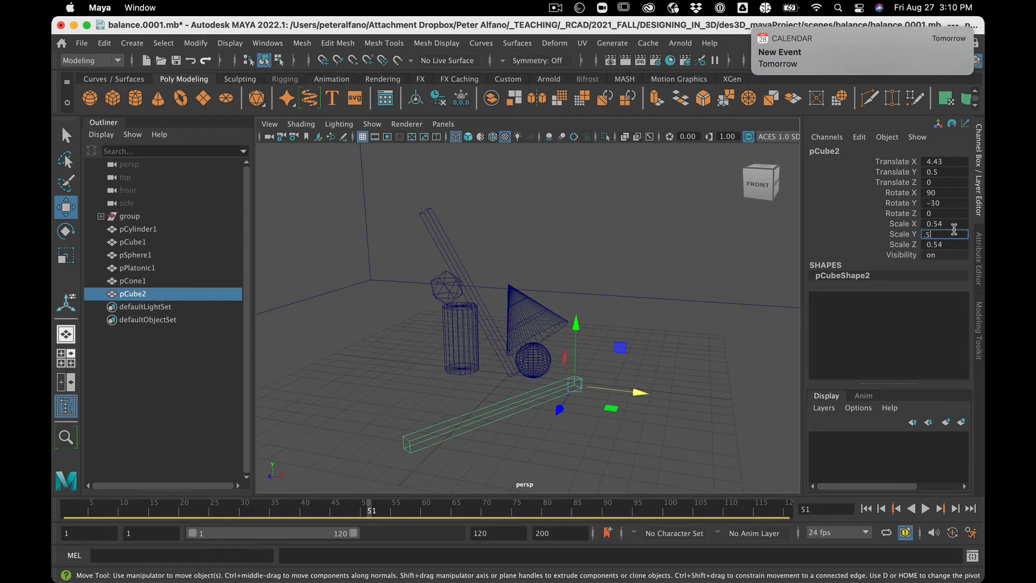
{"action": "type", "text": ".54"}
{"action": "key", "text": "Return"}
- Move the small cube against the sphere's outer side, at about X 3.178 and Z -0.692
{"action": "scroll", "coordinate": [583, 435], "scroll_direction": "up", "scroll_amount": 3}
{"action": "left_click_drag", "start_coordinate": [645, 410], "coordinate": [621, 405]}
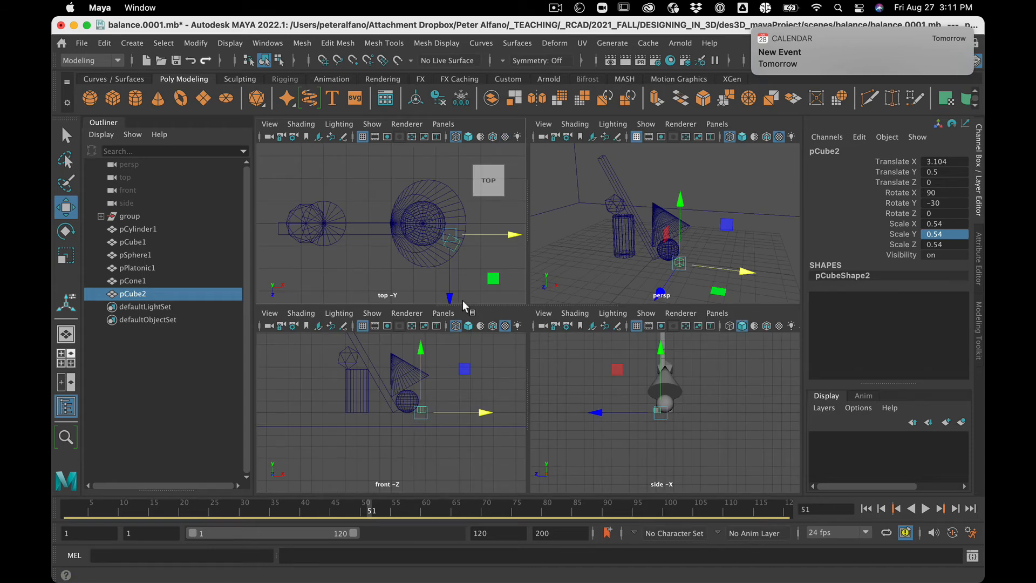
{"action": "left_click_drag", "start_coordinate": [450, 236], "coordinate": [458, 227]}
{"action": "scroll", "coordinate": [446, 395], "scroll_direction": "up", "scroll_amount": 5}
{"action": "right_click_drag", "start_coordinate": [446, 395], "coordinate": [447, 379]}
{"action": "scroll", "coordinate": [442, 431], "scroll_direction": "down", "scroll_amount": 8}
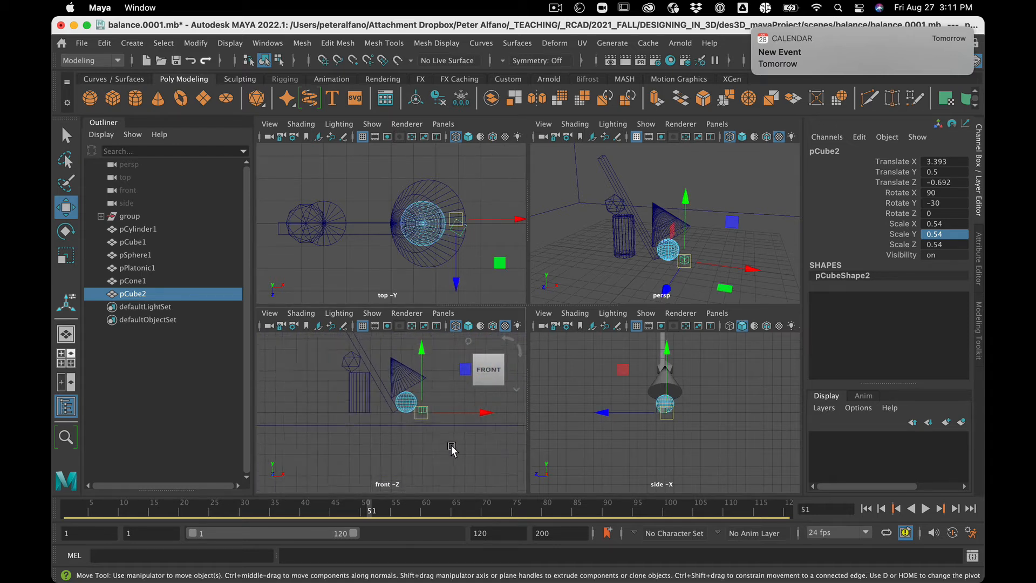
{"action": "left_click_drag", "start_coordinate": [491, 411], "coordinate": [484, 414]}
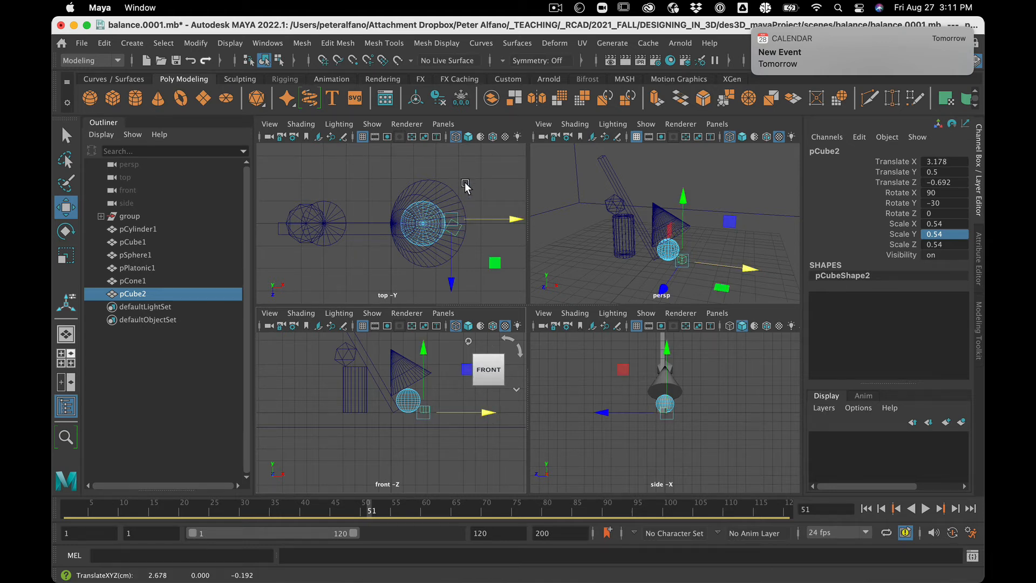
- Duplicate the small cube and move the copy to the outer side of the cylinder, at X -4.5 and Z -0.5
{"action": "left_click", "coordinate": [454, 232]}
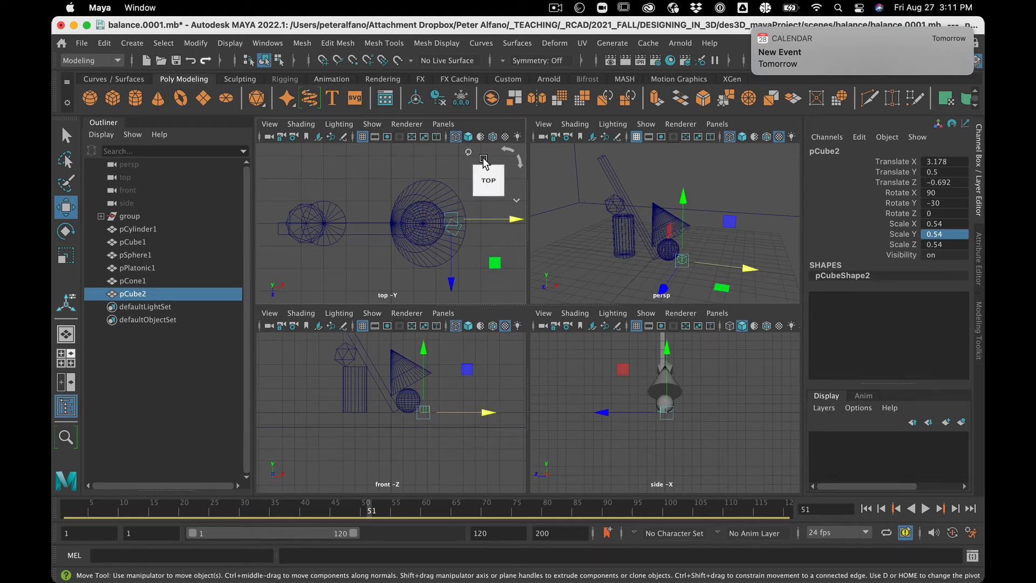
{"action": "key", "text": "ctrl+d"}
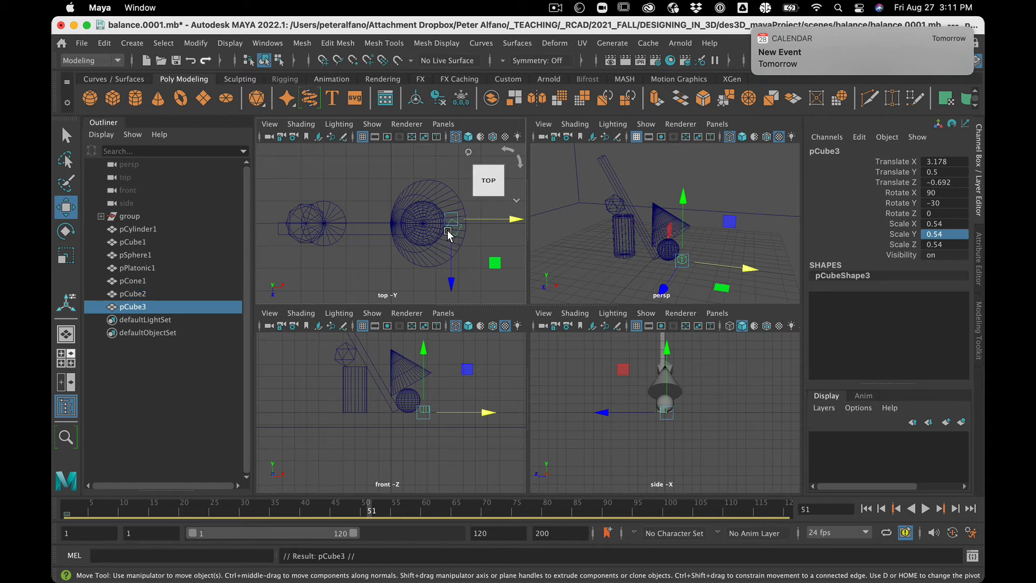
{"action": "left_click_drag", "start_coordinate": [454, 226], "coordinate": [278, 223]}
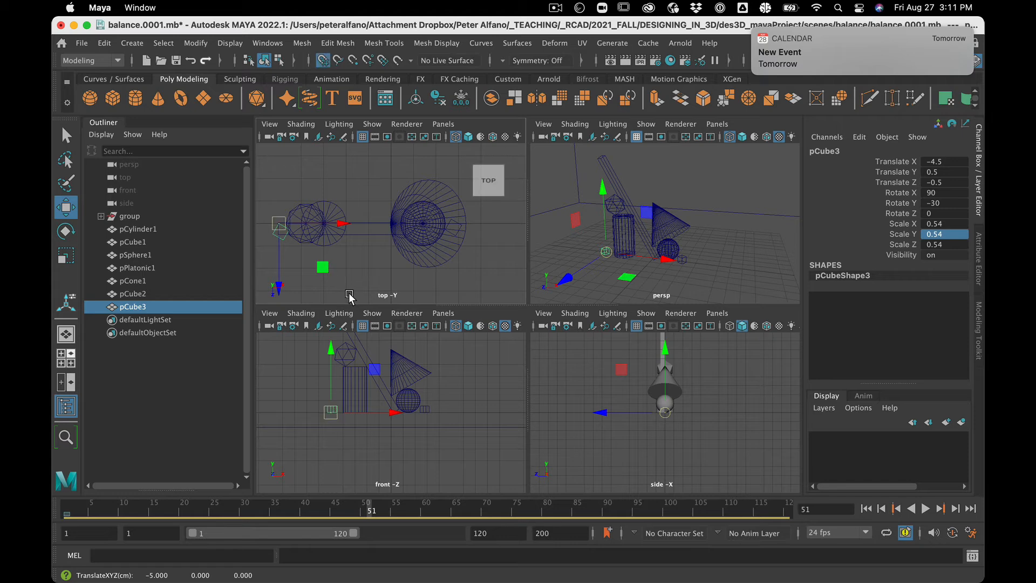
- Rotate the copied cube to 30 degrees about Y and stretch it to a Y scale of about 2.989
{"action": "key", "text": "e"}
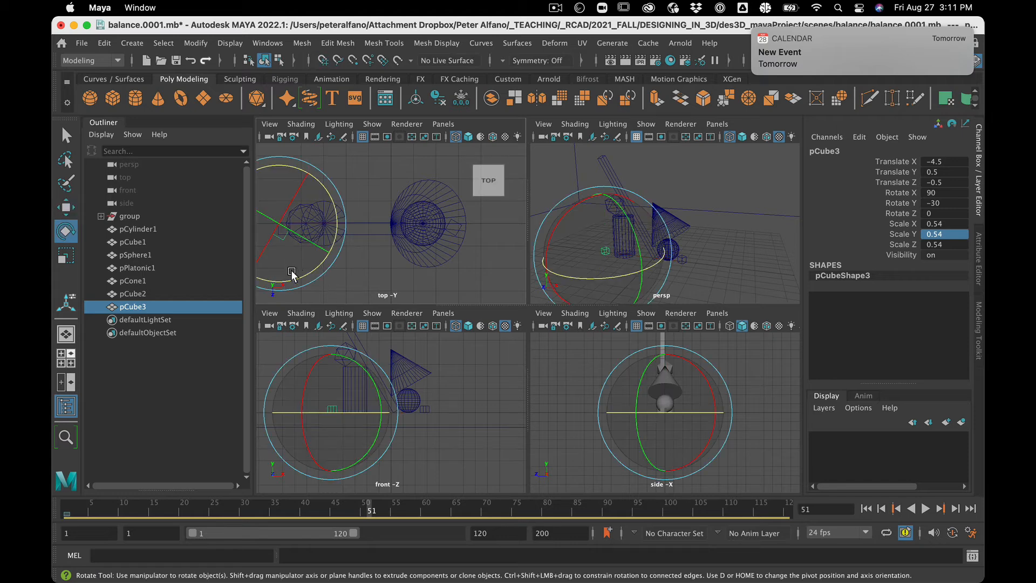
{"action": "left_click_drag", "start_coordinate": [294, 276], "coordinate": [467, 486]}
{"action": "key", "text": "r"}
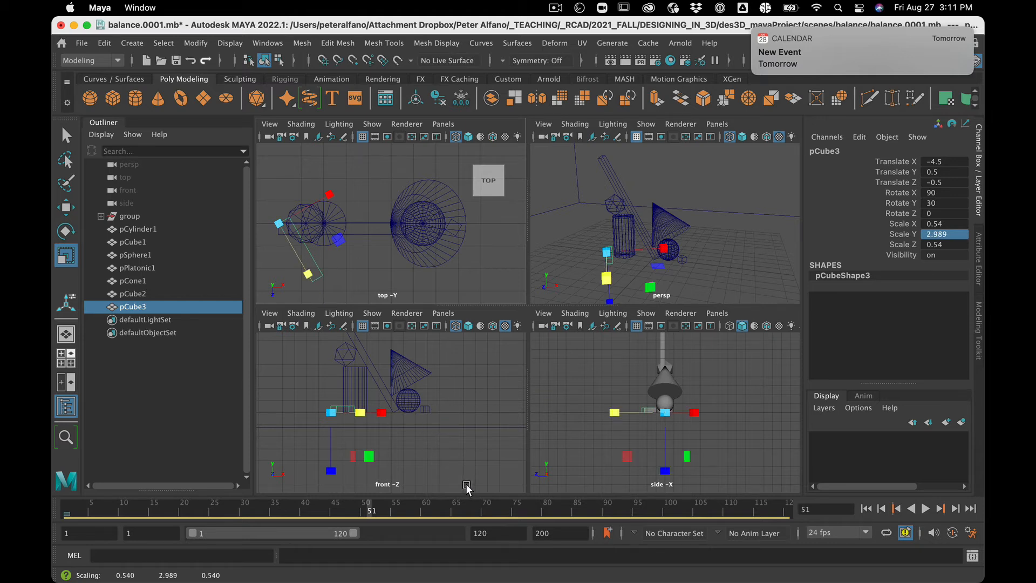
- Reposition the stretched block against the outer side of the cylinder's base, at about X -4.99 and Z -1.278
{"action": "key", "text": "w"}
{"action": "left_click_drag", "start_coordinate": [324, 269], "coordinate": [351, 231]}
{"action": "left_click", "coordinate": [354, 213]}
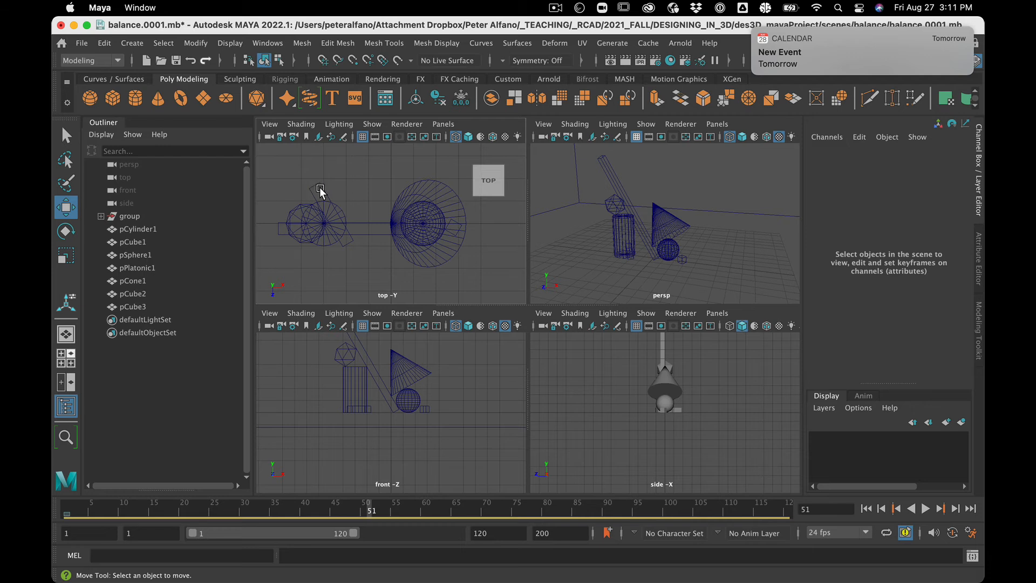
{"action": "left_click", "coordinate": [324, 190]}
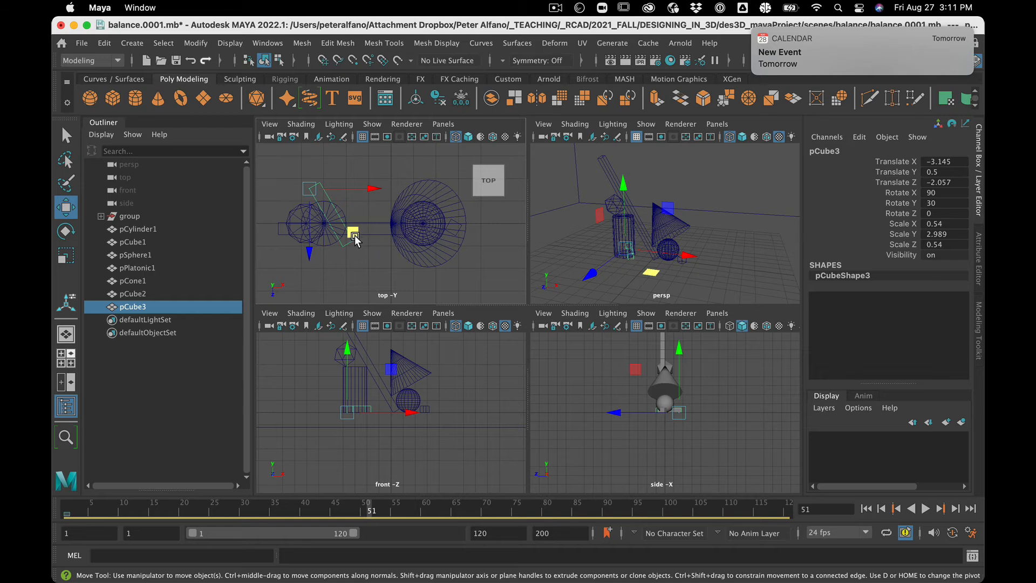
{"action": "left_click_drag", "start_coordinate": [354, 237], "coordinate": [312, 251]}
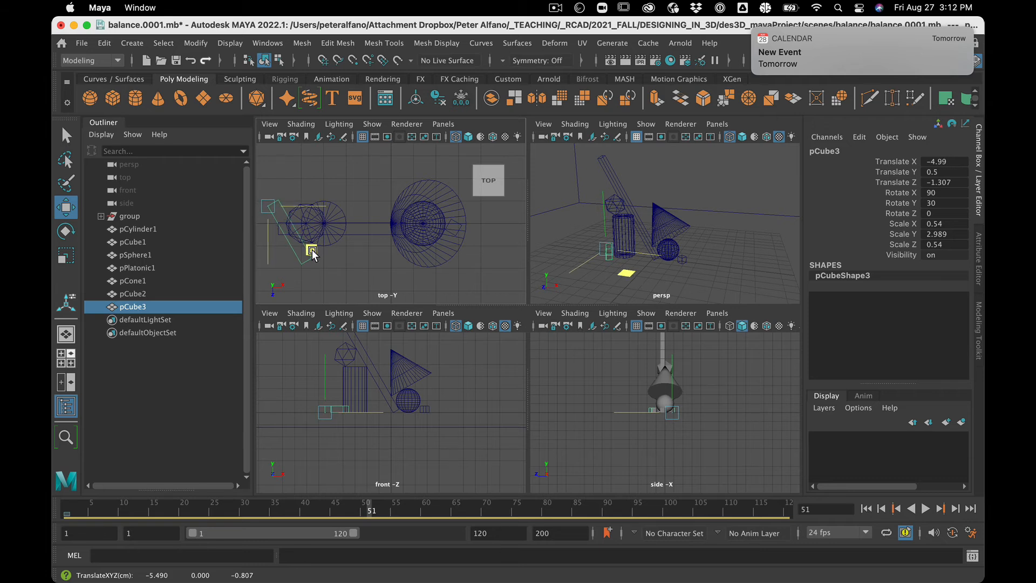
{"action": "left_click_drag", "start_coordinate": [312, 254], "coordinate": [312, 253]}
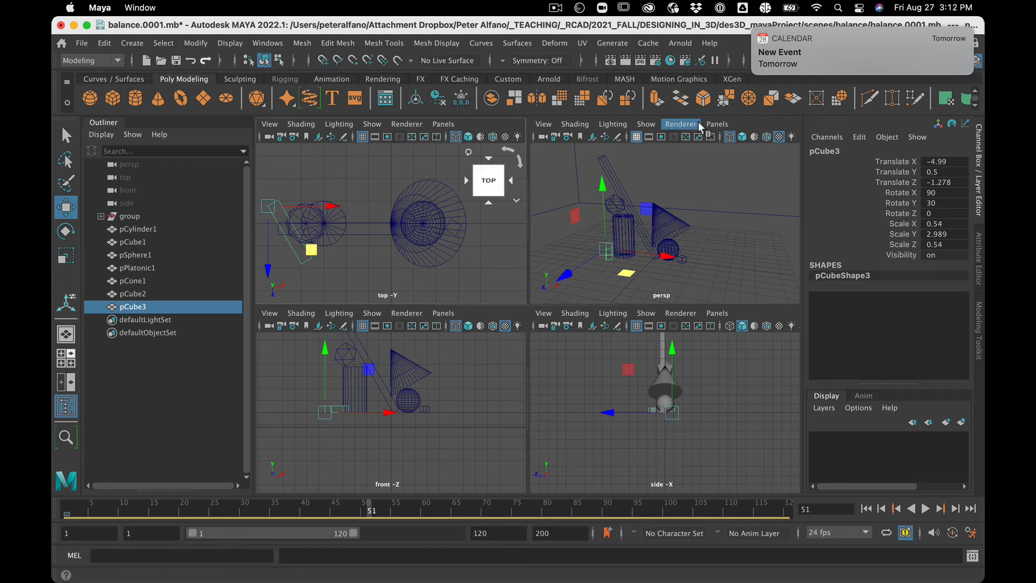
- Create a new perspective camera for the perspective view and rename it shotCAM
{"action": "left_click", "coordinate": [716, 125]}
{"action": "mouse_move", "coordinate": [738, 139]}
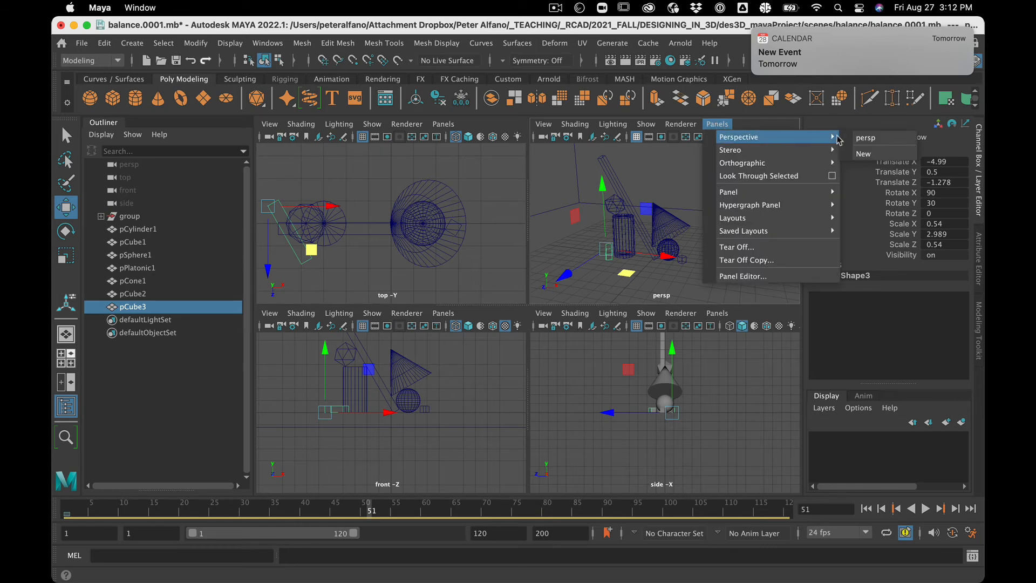
{"action": "left_click", "coordinate": [876, 153]}
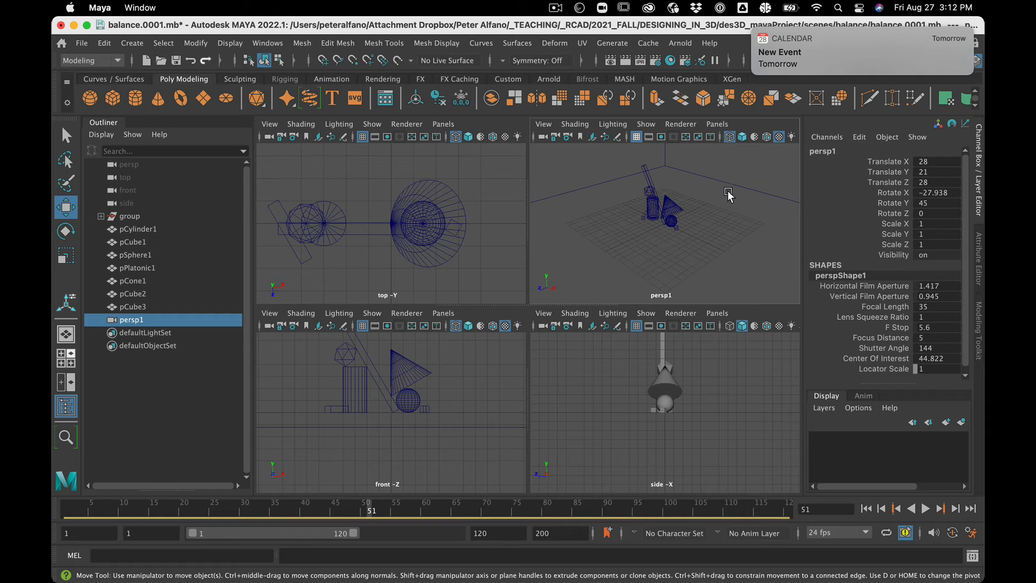
{"action": "double_click", "coordinate": [133, 318]}
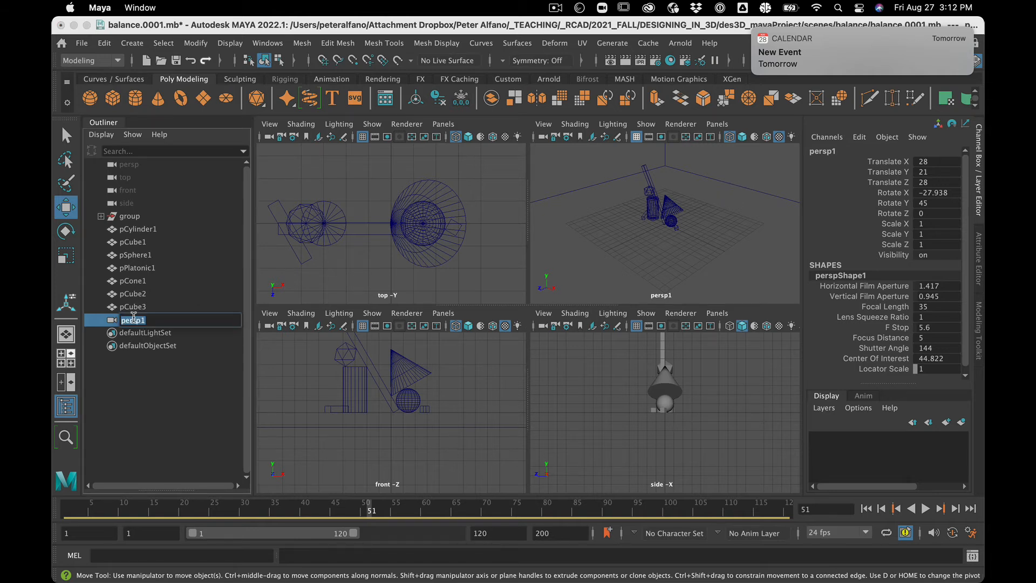
{"action": "type", "text": "shotCAM"}
{"action": "left_click", "coordinate": [148, 395]}
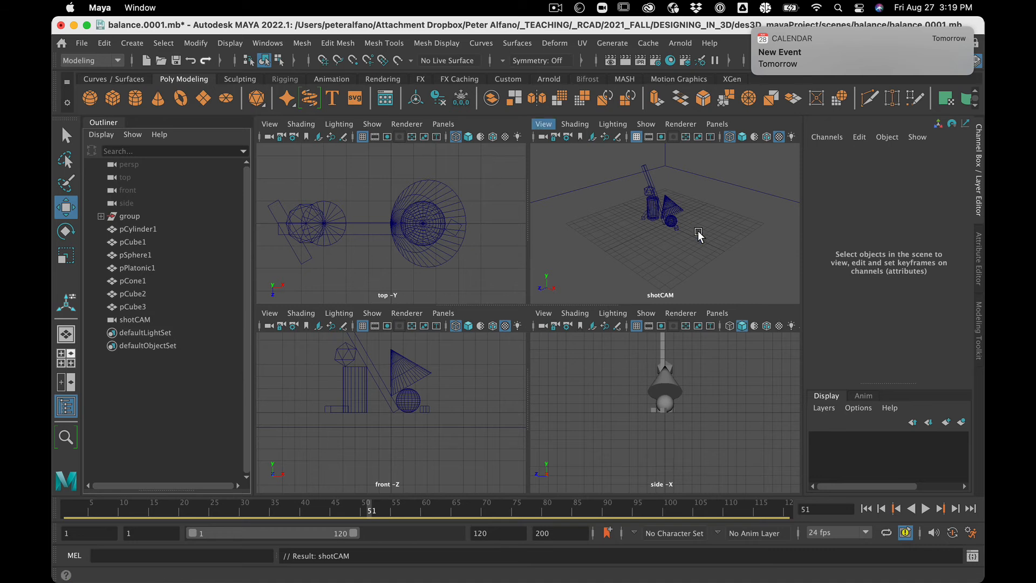
- Display the shotCAM view shaded with textures and turn on its resolution gate and gate mask
{"action": "left_click", "coordinate": [697, 236]}
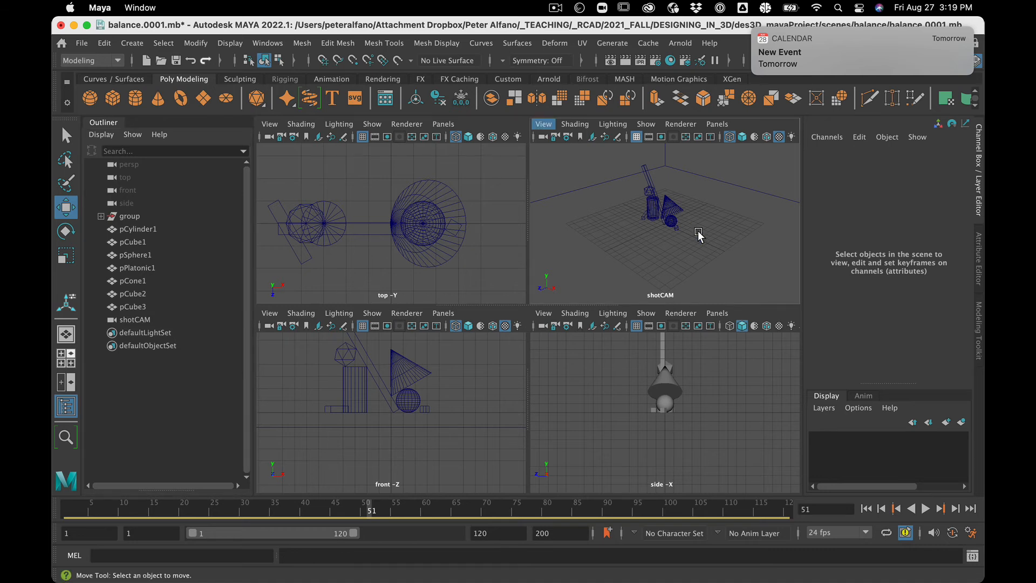
{"action": "key", "text": "6"}
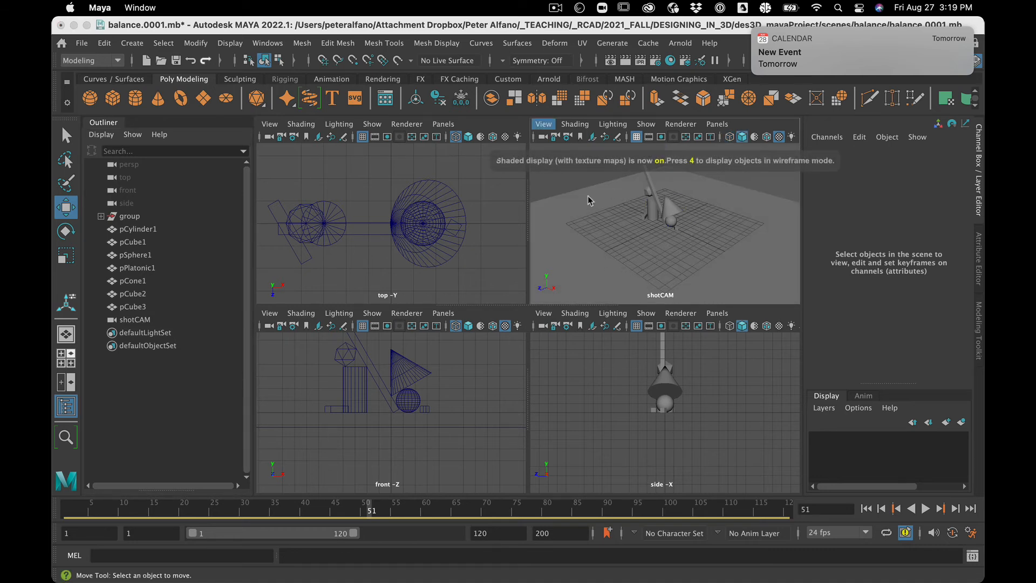
{"action": "left_click", "coordinate": [658, 138]}
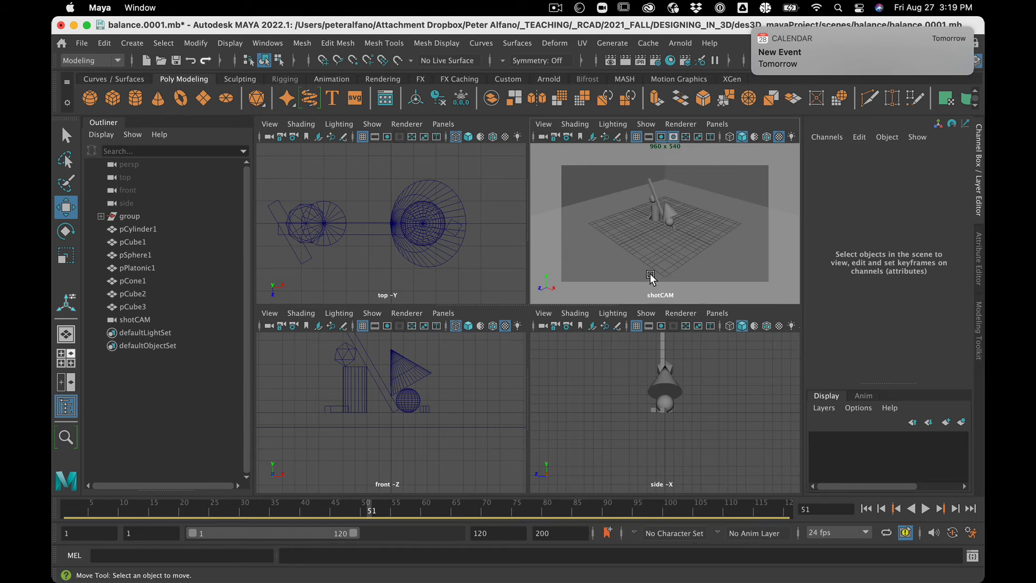
{"action": "mouse_move", "coordinate": [927, 41]}
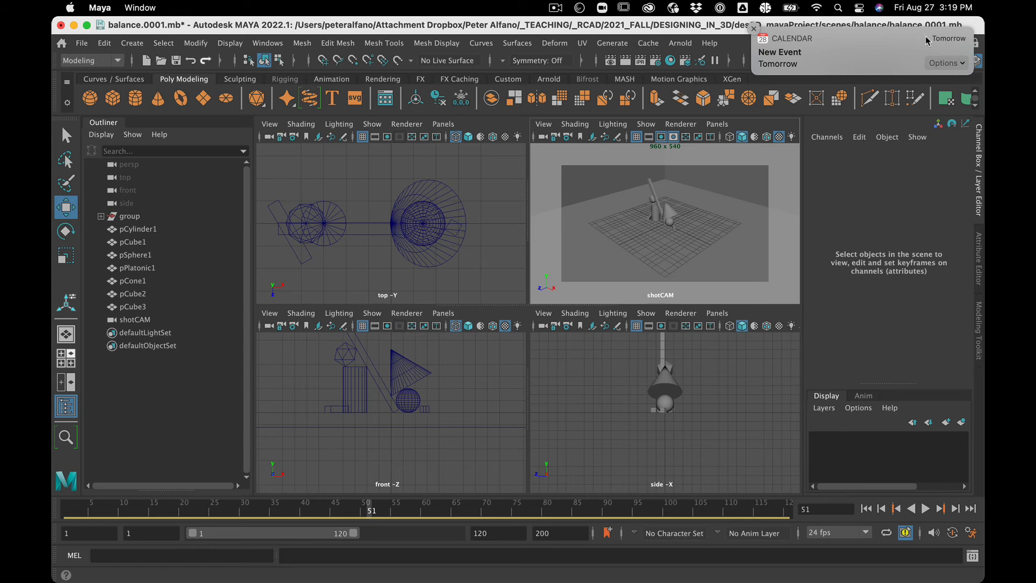
- Set the render image size to 1080 by 1080 pixels and close the render settings
{"action": "left_click", "coordinate": [659, 61]}
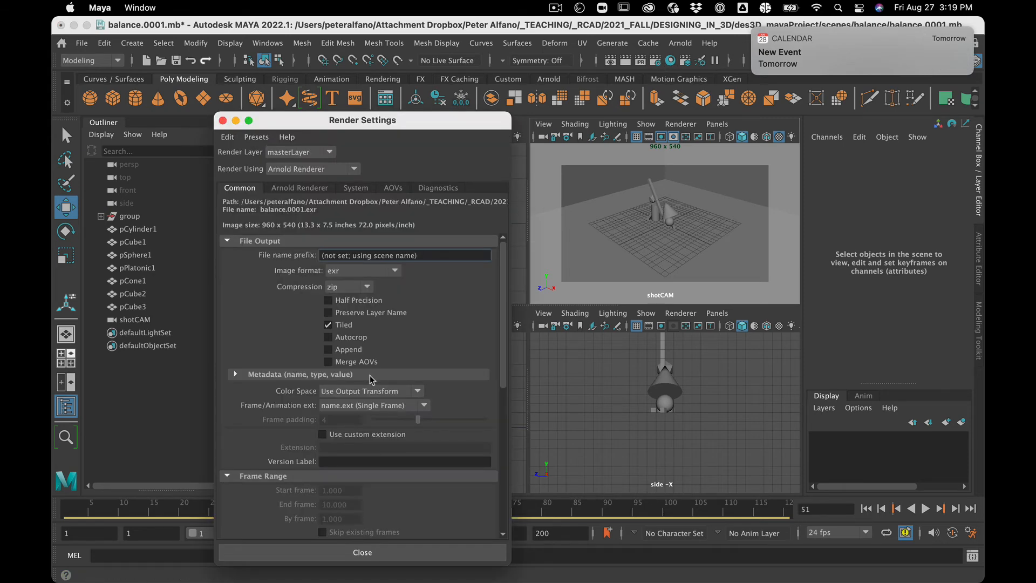
{"action": "scroll", "coordinate": [370, 379], "scroll_direction": "down", "scroll_amount": 8}
{"action": "left_click", "coordinate": [345, 417]}
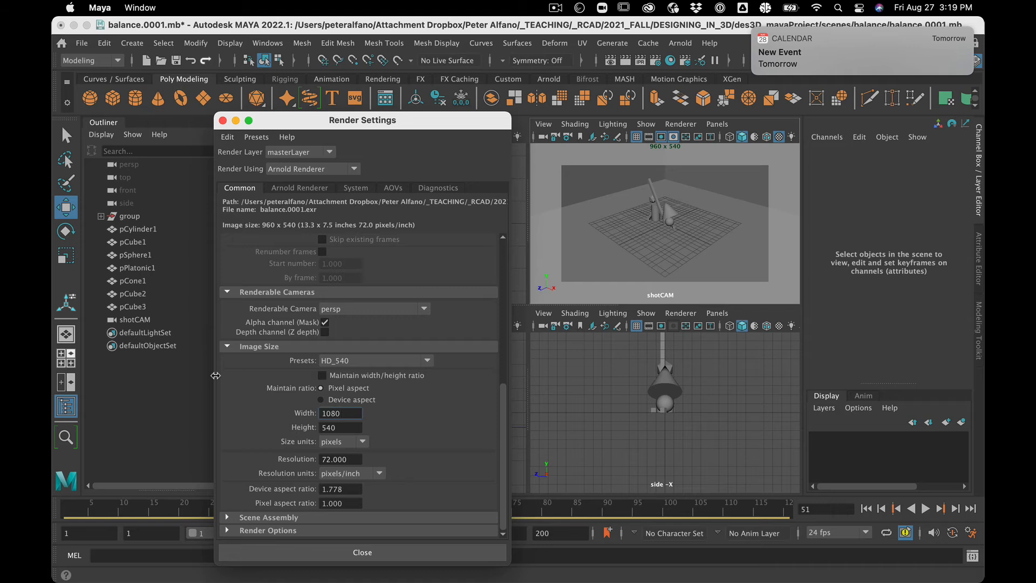
{"action": "key", "text": "Tab"}
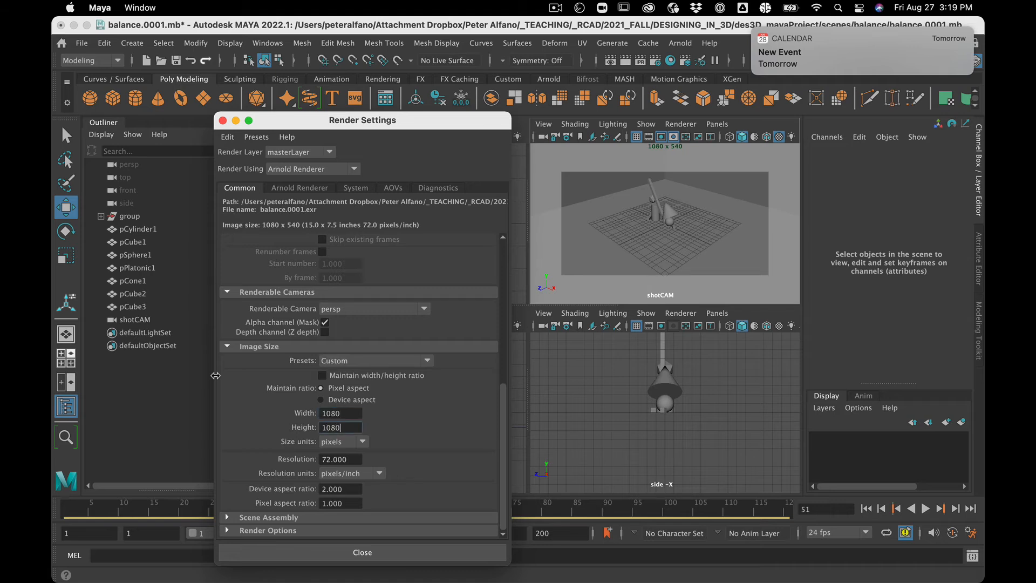
{"action": "left_click", "coordinate": [353, 412]}
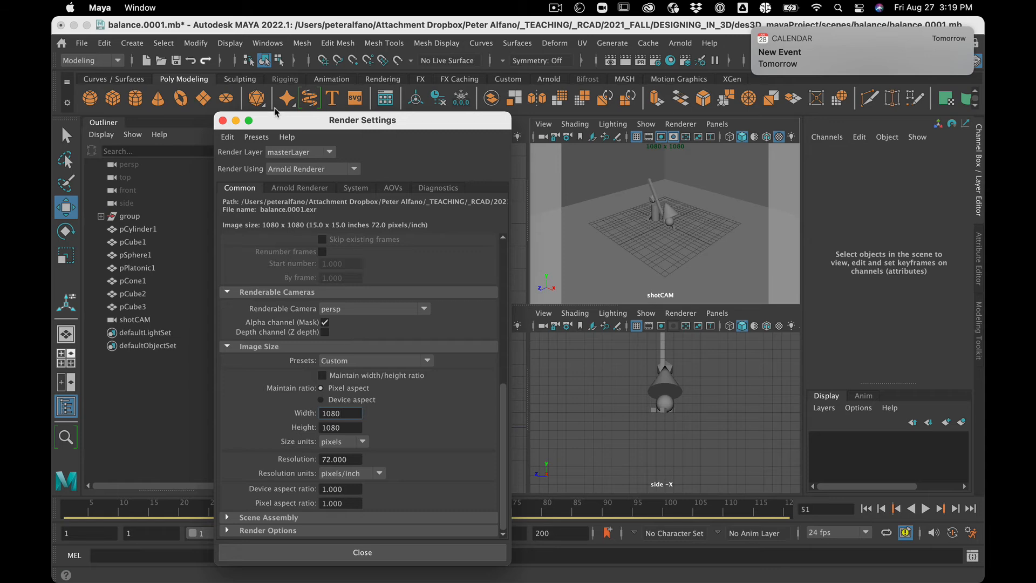
{"action": "left_click", "coordinate": [222, 121]}
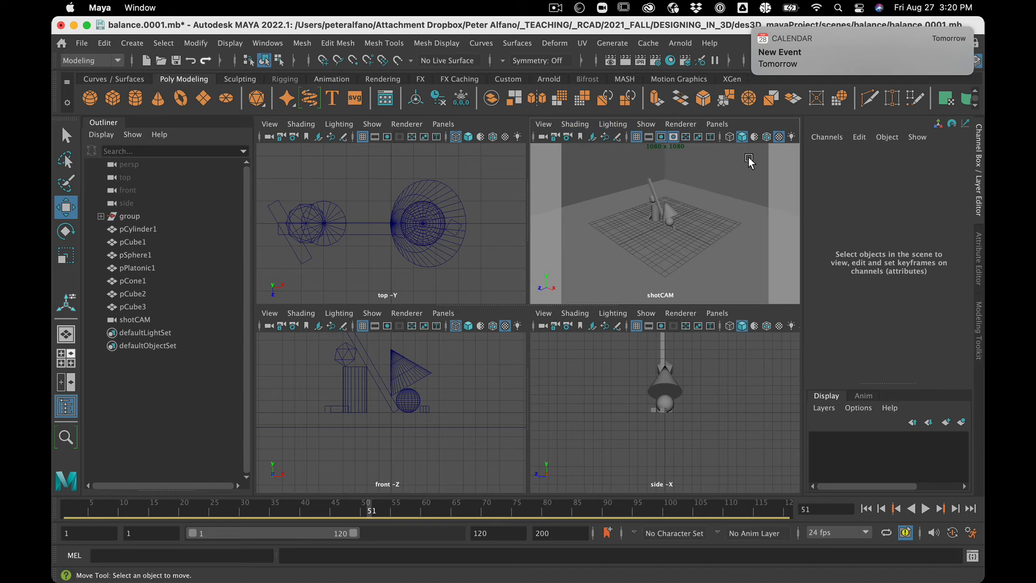
- Set the shotCAM film fit to Vertical and maximize its view so the whole square frame is shown
{"action": "left_click", "coordinate": [543, 124]}
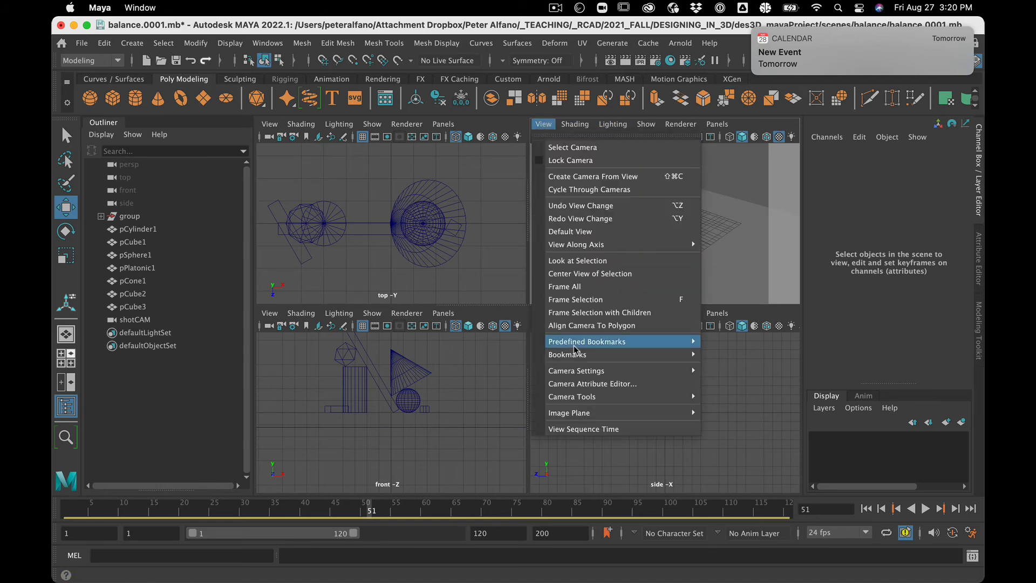
{"action": "mouse_move", "coordinate": [624, 371]}
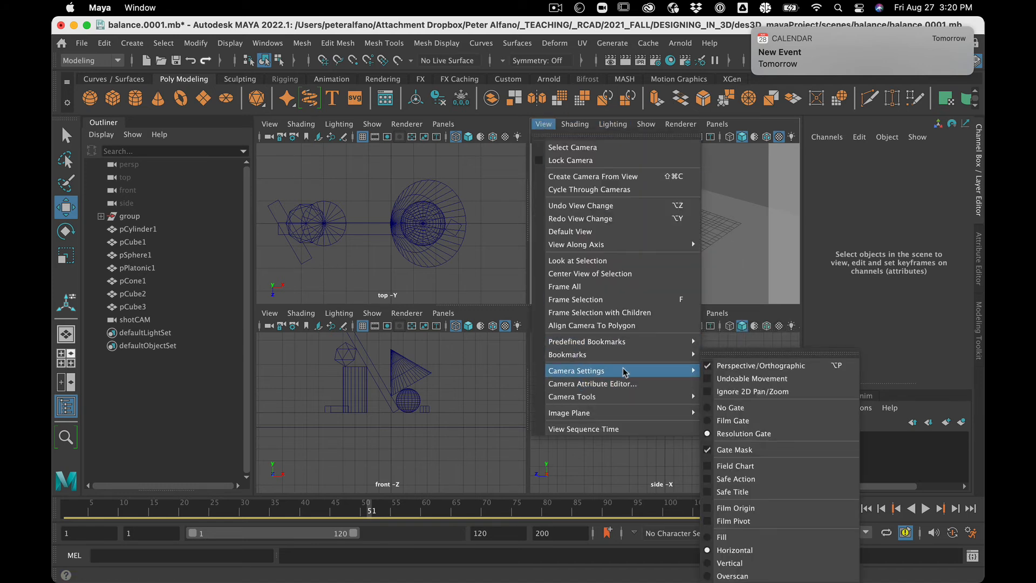
{"action": "left_click", "coordinate": [769, 563]}
{"action": "key", "text": "space"}
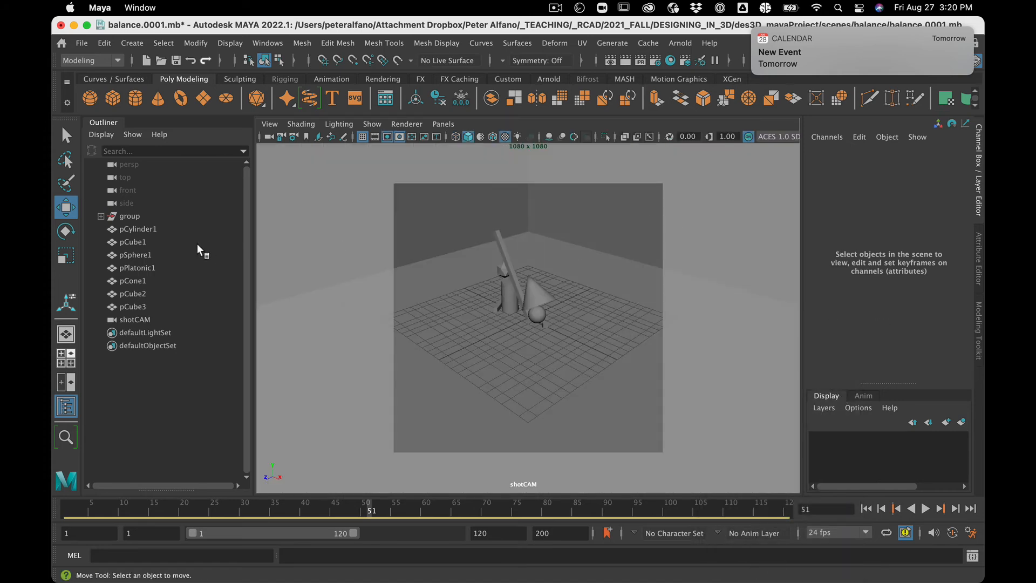
- Zero out shotCAM's Rotate X, Y and Z and set its Translate X to 0
{"action": "left_click", "coordinate": [142, 321]}
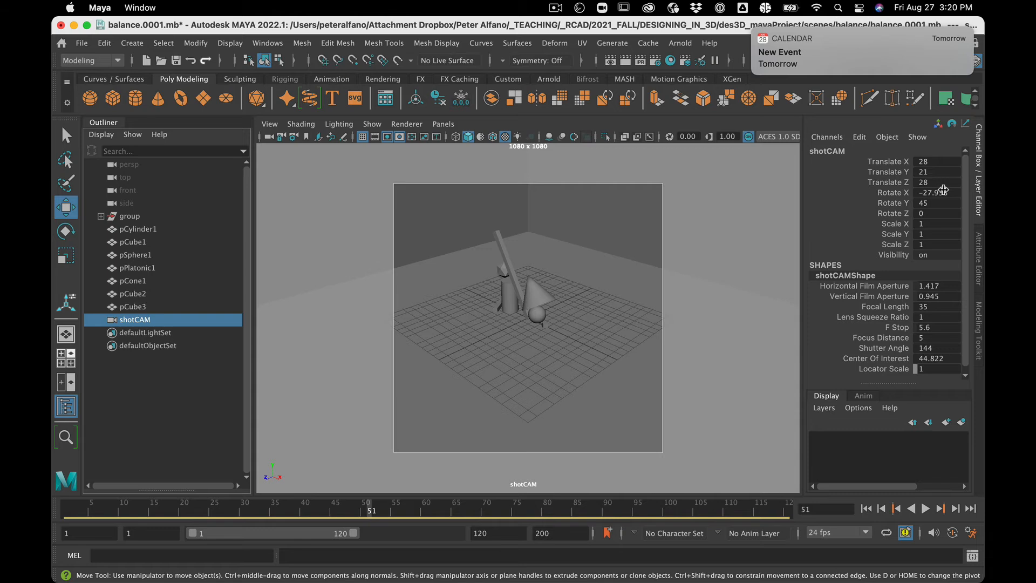
{"action": "left_click_drag", "start_coordinate": [942, 189], "coordinate": [931, 214]}
{"action": "key", "text": "Return"}
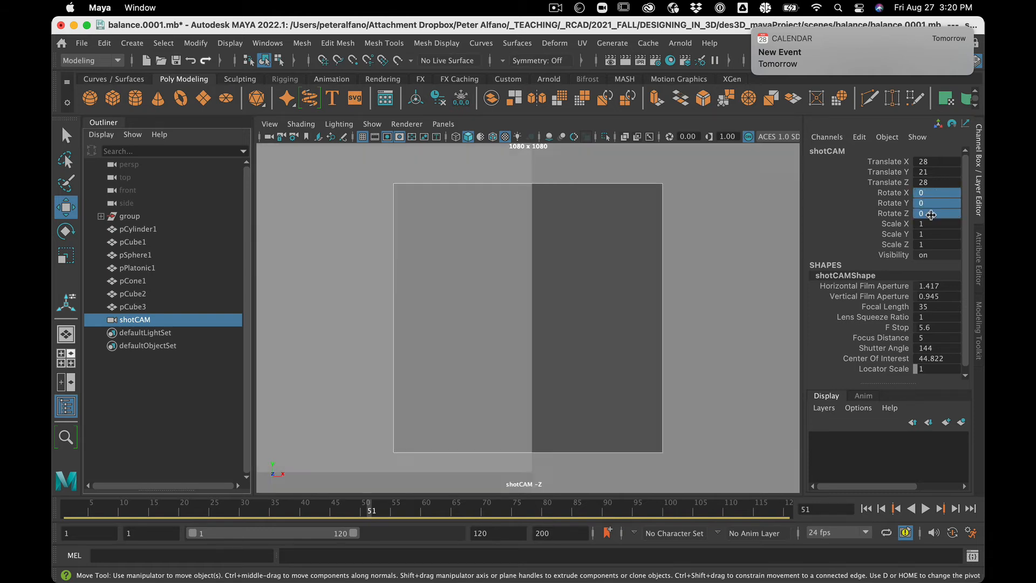
{"action": "left_click", "coordinate": [942, 174]}
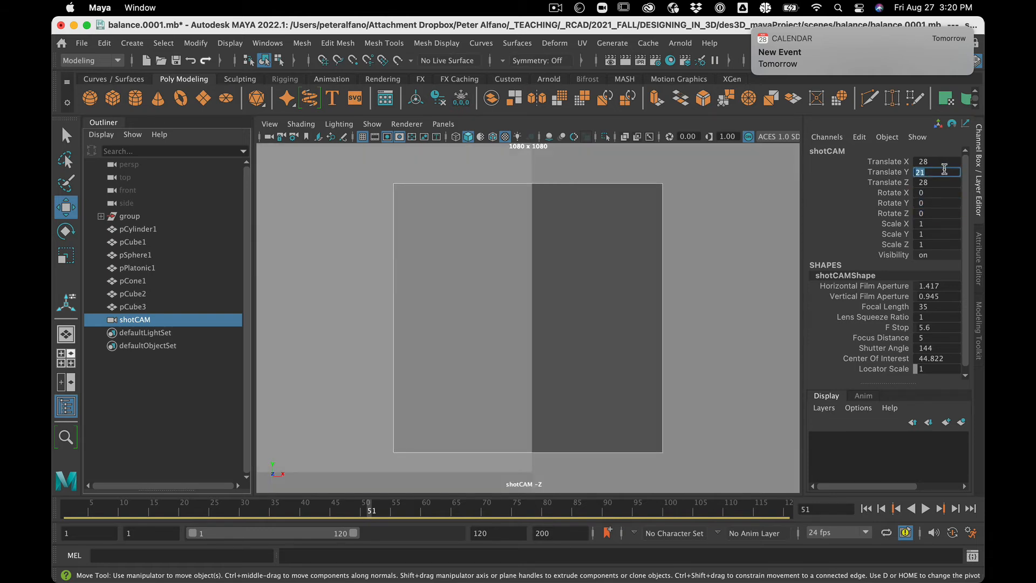
{"action": "left_click", "coordinate": [943, 165]}
{"action": "left_click", "coordinate": [943, 165]}
{"action": "type", "text": "0"}
{"action": "key", "text": "Return"}
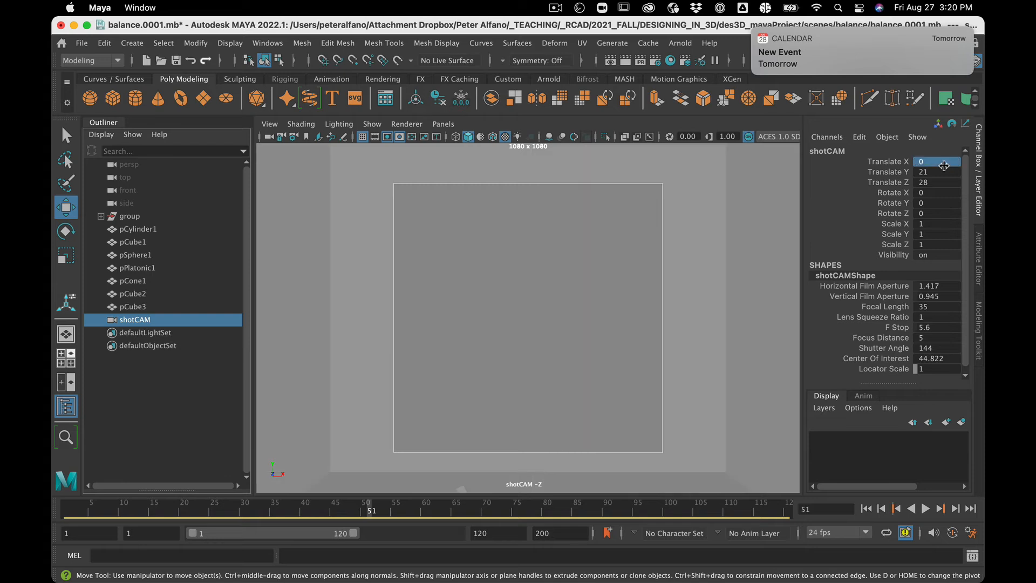
- Dolly shotCAM in and out in its own view, ending at about Translate Z 34.8
{"action": "key", "text": "a"}
{"action": "scroll", "coordinate": [604, 330], "scroll_direction": "down", "scroll_amount": 4}
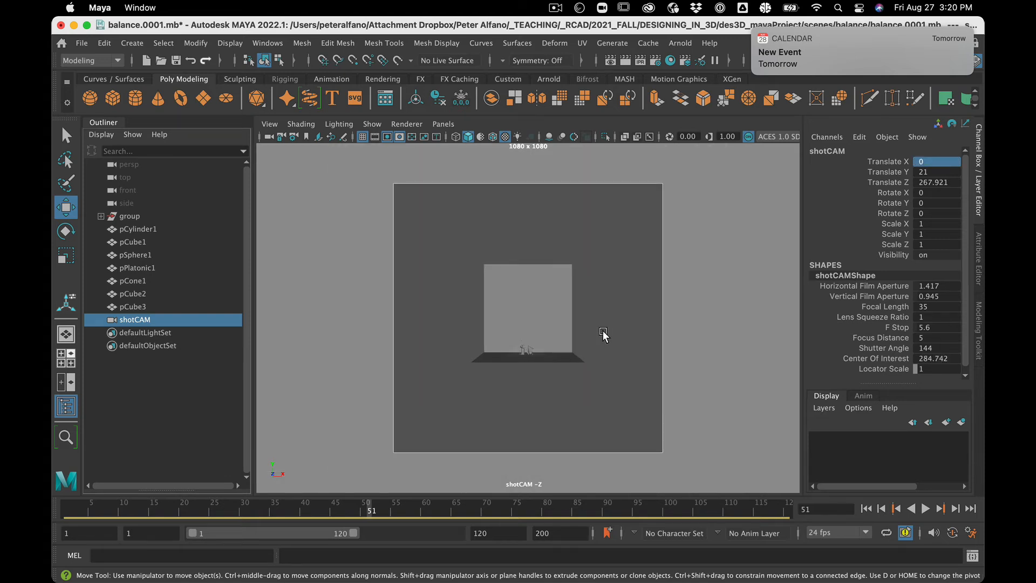
{"action": "scroll", "coordinate": [603, 330], "scroll_direction": "up", "scroll_amount": 10}
{"action": "scroll", "coordinate": [603, 331], "scroll_direction": "down", "scroll_amount": 5}
{"action": "scroll", "coordinate": [603, 330], "scroll_direction": "up", "scroll_amount": 1}
{"action": "scroll", "coordinate": [603, 330], "scroll_direction": "up", "scroll_amount": 3}
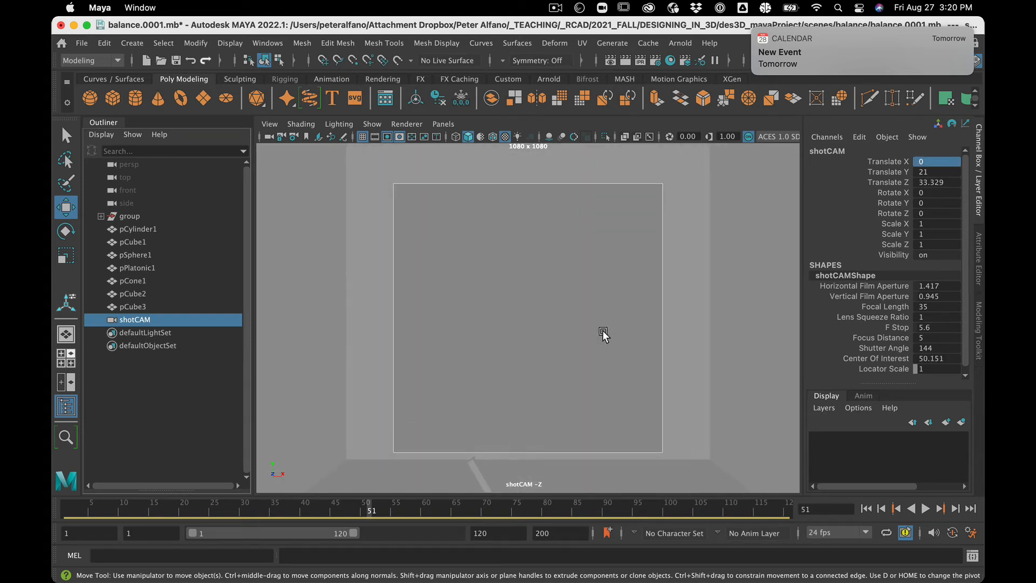
- Return to the four-view layout and show shotCAM in the perspective view's panel
{"action": "left_click", "coordinate": [66, 359]}
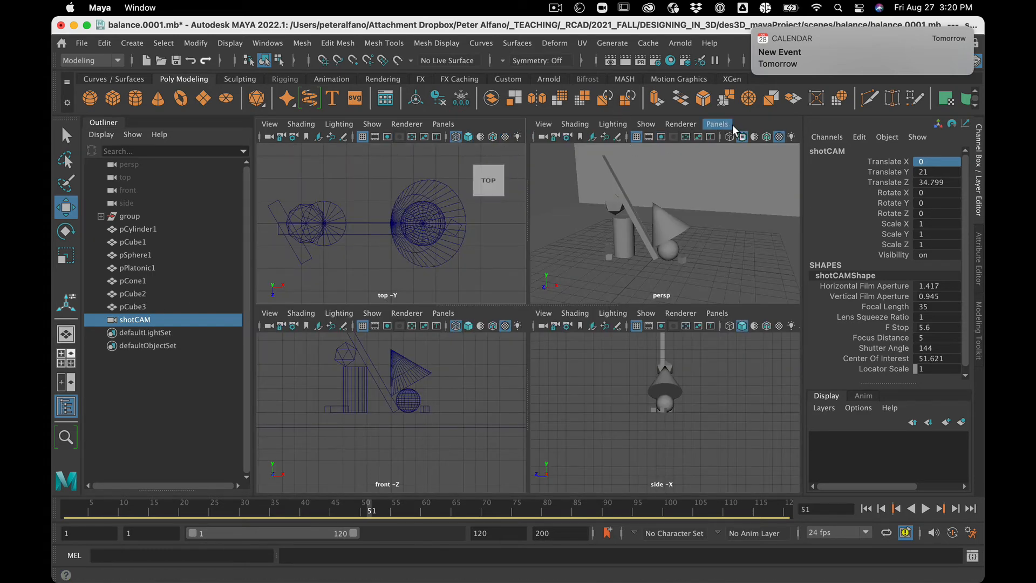
{"action": "left_click", "coordinate": [718, 124]}
{"action": "mouse_move", "coordinate": [747, 137]}
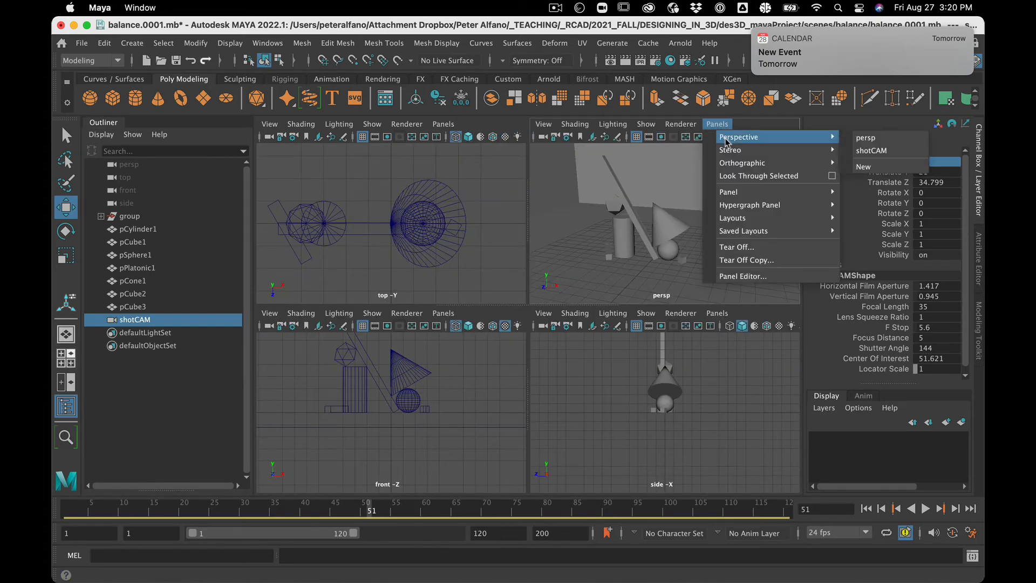
{"action": "left_click", "coordinate": [885, 150]}
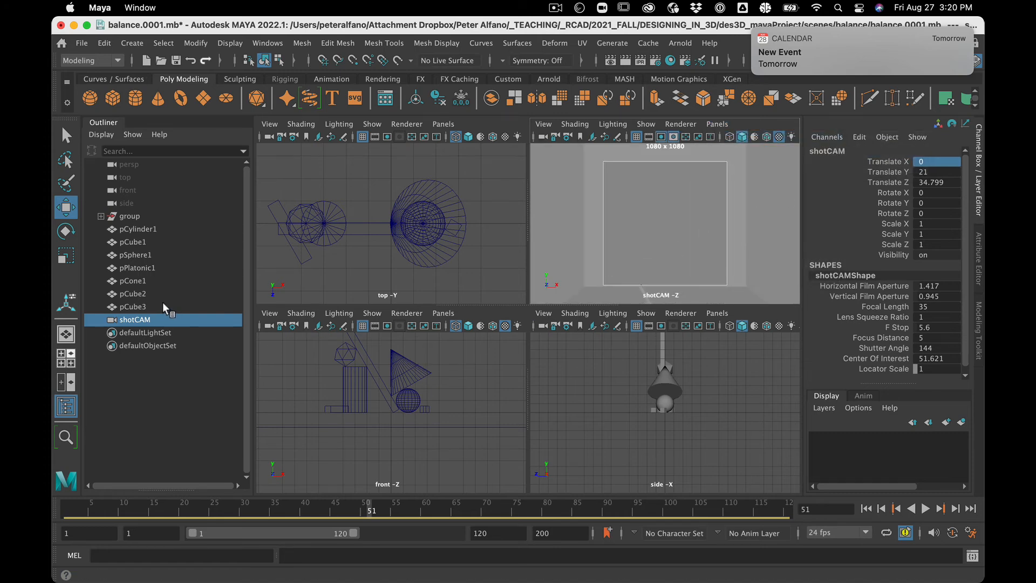
- Lower shotCAM in the front view to the height of the shapes, at about Translate Y 3.2
{"action": "scroll", "coordinate": [401, 430], "scroll_direction": "down", "scroll_amount": 2}
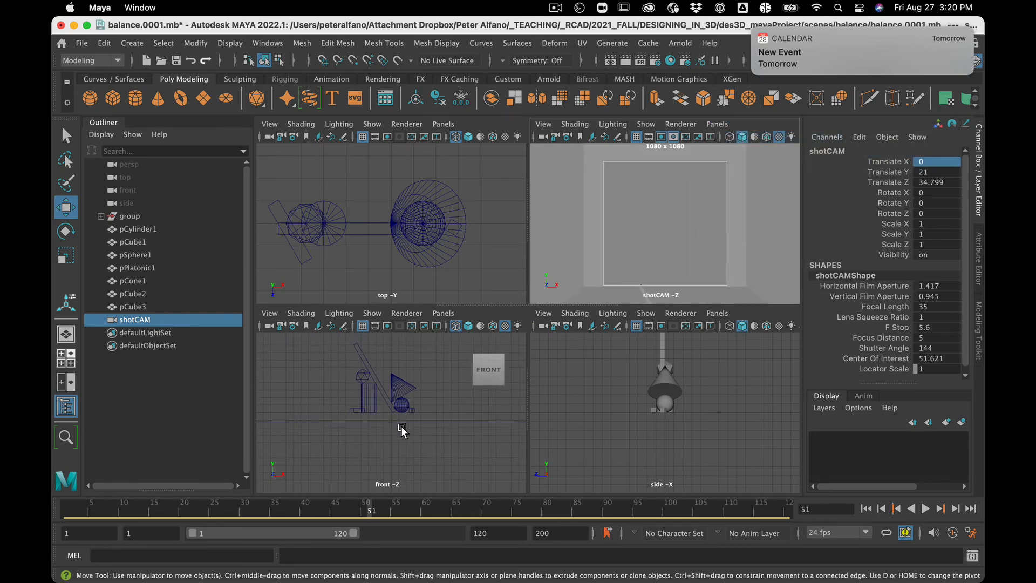
{"action": "left_click", "coordinate": [151, 400]}
{"action": "left_click", "coordinate": [135, 319]}
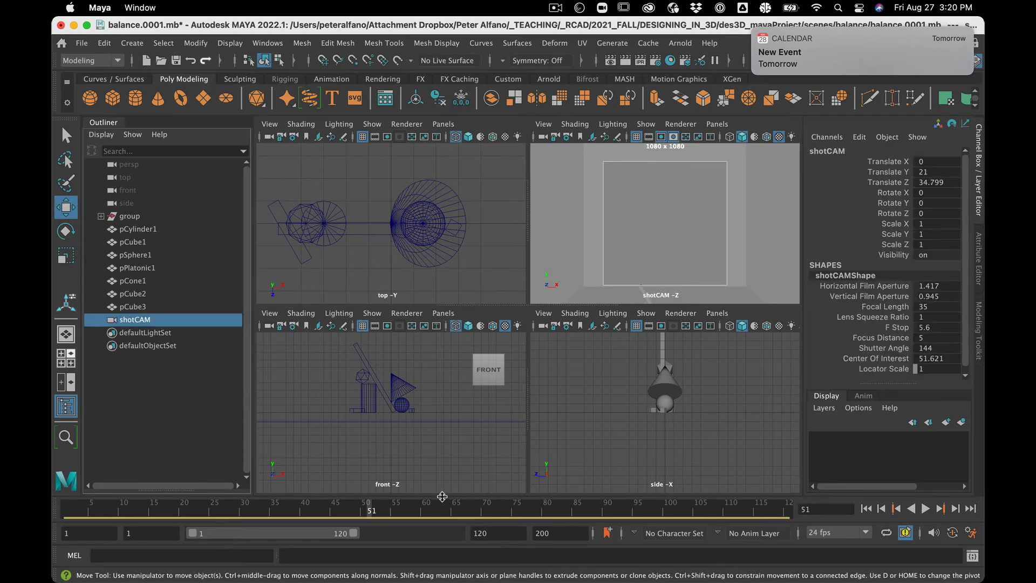
{"action": "scroll", "coordinate": [437, 424], "scroll_direction": "down", "scroll_amount": 1}
{"action": "scroll", "coordinate": [436, 425], "scroll_direction": "down", "scroll_amount": 3}
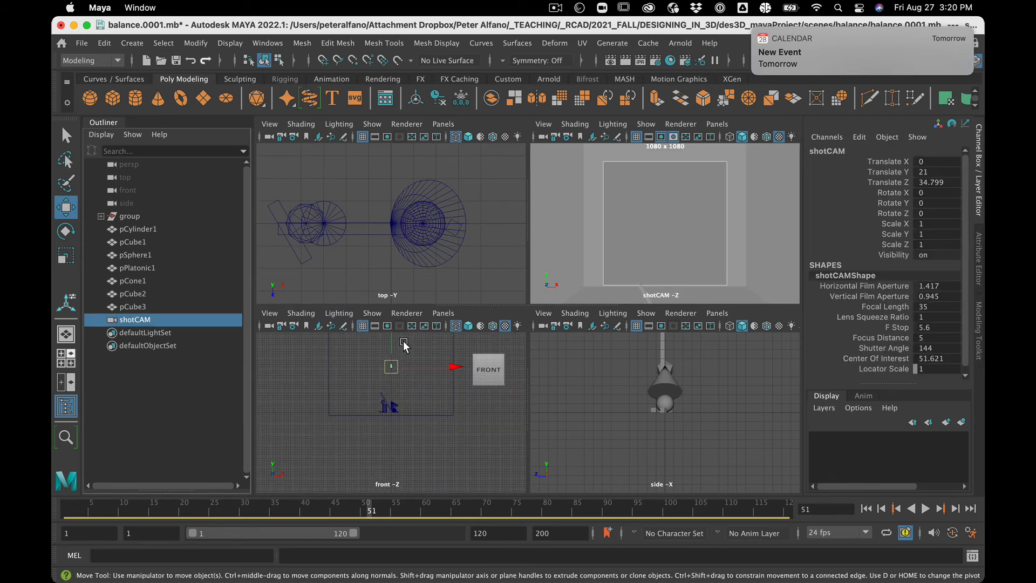
{"action": "left_click_drag", "start_coordinate": [393, 345], "coordinate": [386, 381]}
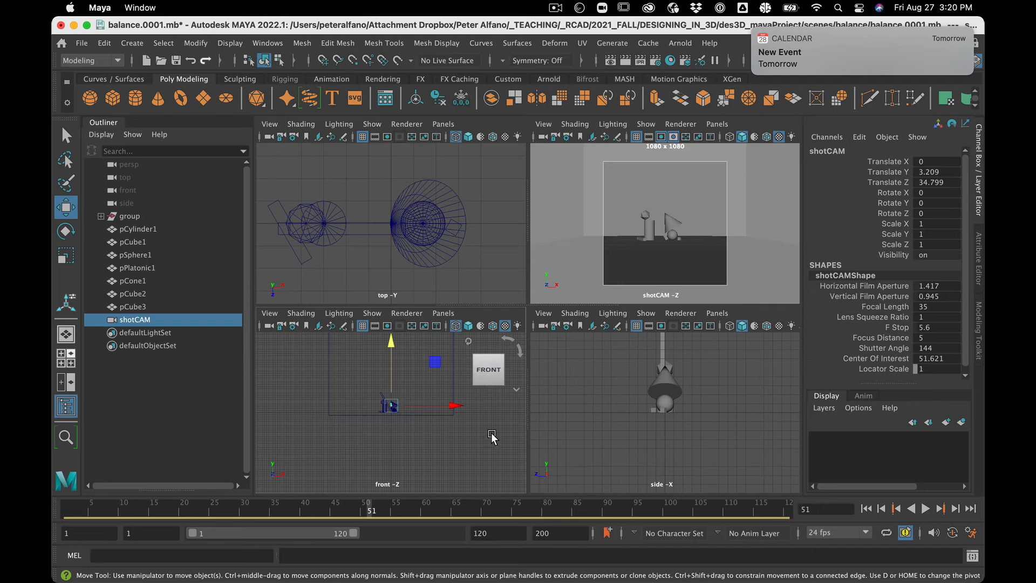
- Move shotCAM closer to the shapes and center them in its frame, at about X -1.19 and Z 19.77
{"action": "scroll", "coordinate": [637, 416], "scroll_direction": "down", "scroll_amount": 5}
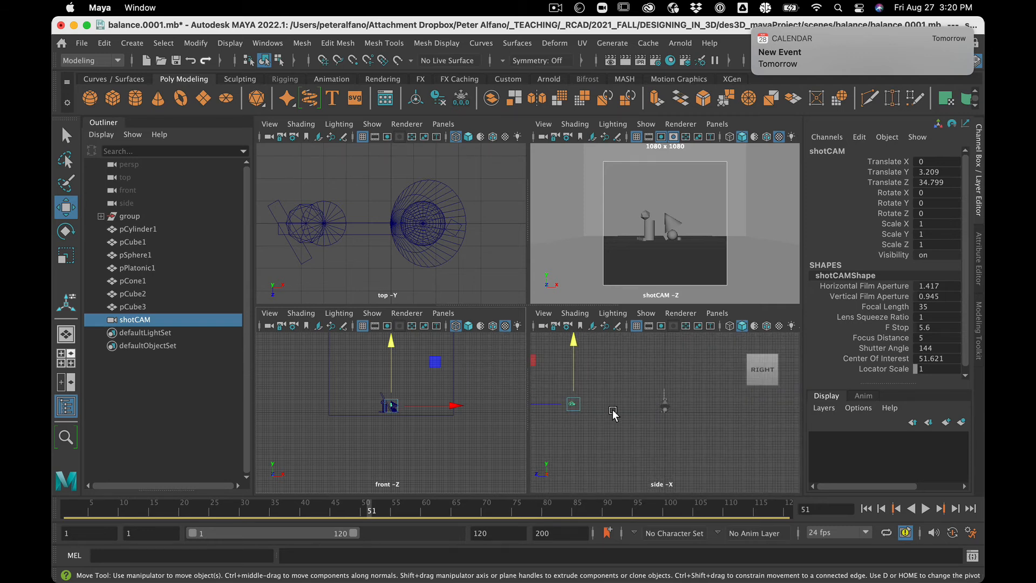
{"action": "left_click_drag", "start_coordinate": [547, 405], "coordinate": [588, 411]}
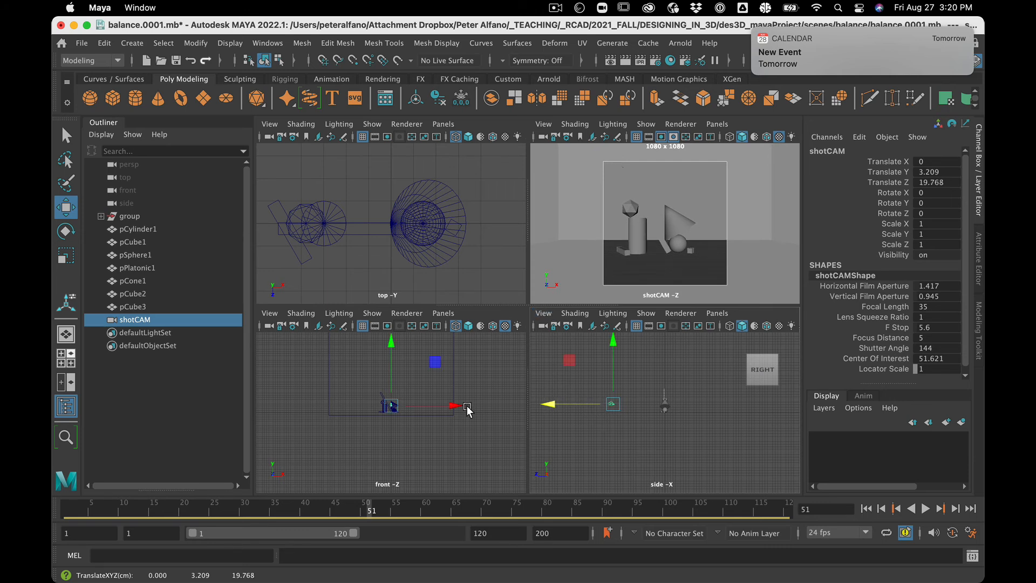
{"action": "left_click_drag", "start_coordinate": [456, 405], "coordinate": [454, 407]}
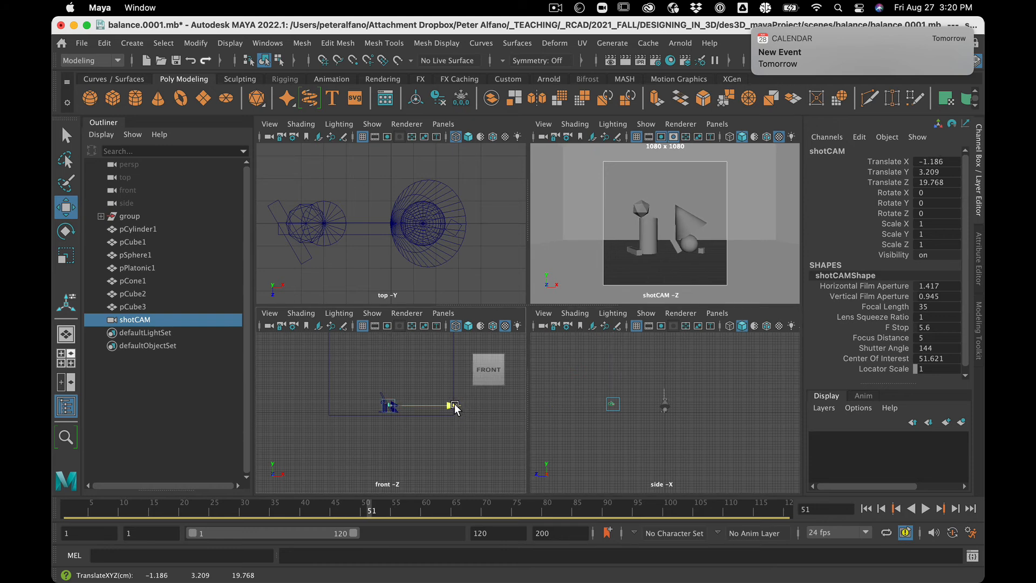
- Turn on Wireframe on Shaded in the shotCAM view and clear the selection
{"action": "left_click", "coordinate": [573, 124]}
{"action": "left_click", "coordinate": [596, 241]}
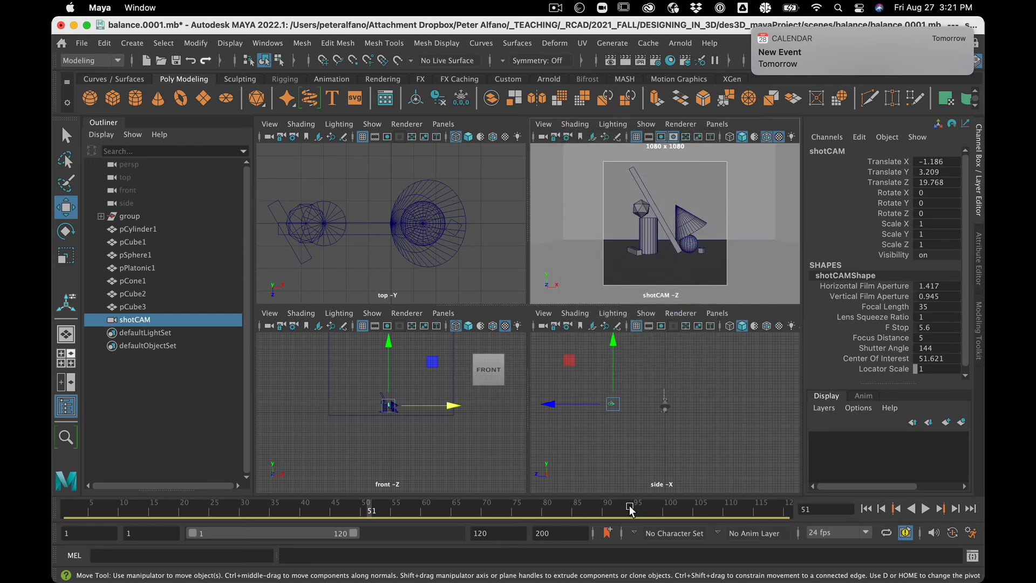
{"action": "left_click", "coordinate": [646, 474]}
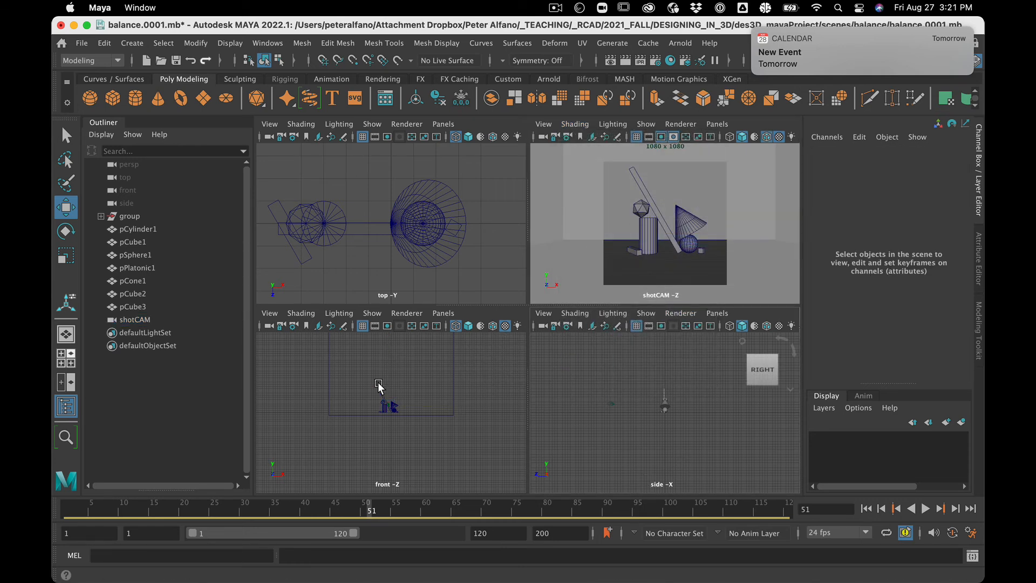
- Set shotCAM's focal length to 200
{"action": "left_click", "coordinate": [145, 318]}
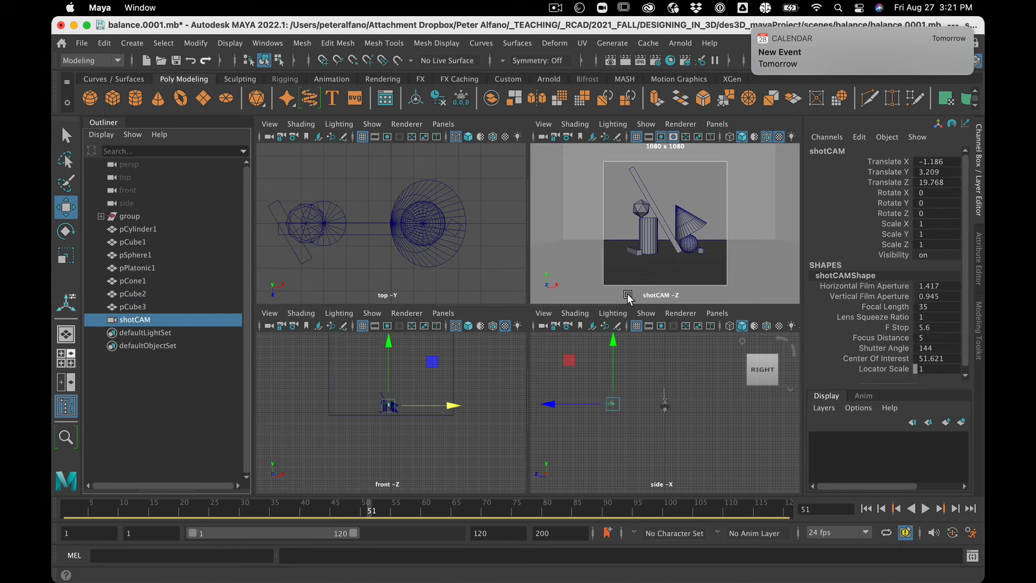
{"action": "left_click", "coordinate": [979, 259]}
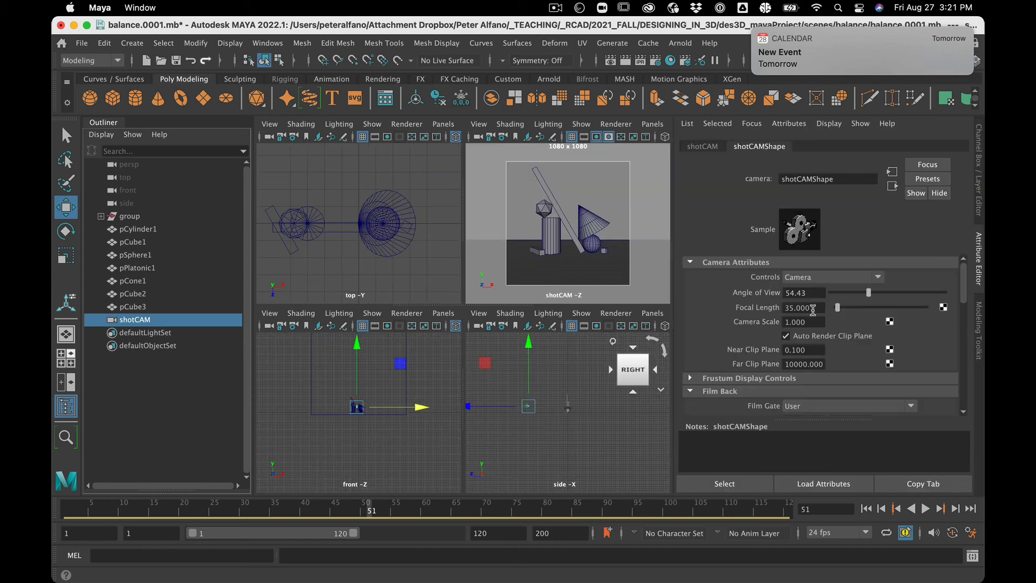
{"action": "double_click", "coordinate": [812, 310]}
{"action": "type", "text": "85"}
{"action": "key", "text": "BackSpace"}
{"action": "key", "text": "BackSpace"}
{"action": "type", "text": "200"}
{"action": "key", "text": "Return"}
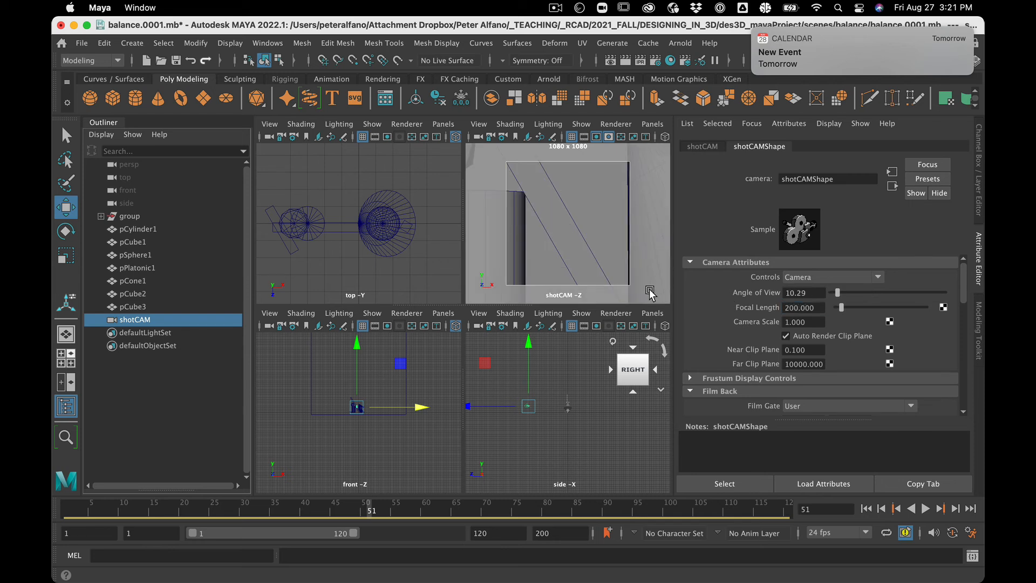
- Dolly shotCAM back until the whole composition fills its square frame, at about Z 107.4
{"action": "key", "text": "a"}
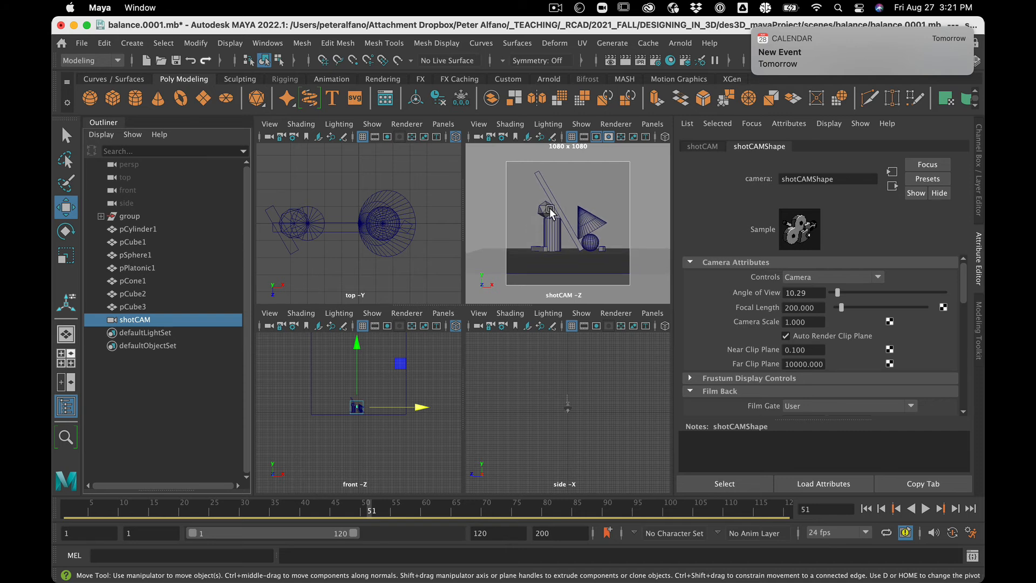
{"action": "scroll", "coordinate": [565, 194], "scroll_direction": "up", "scroll_amount": 3}
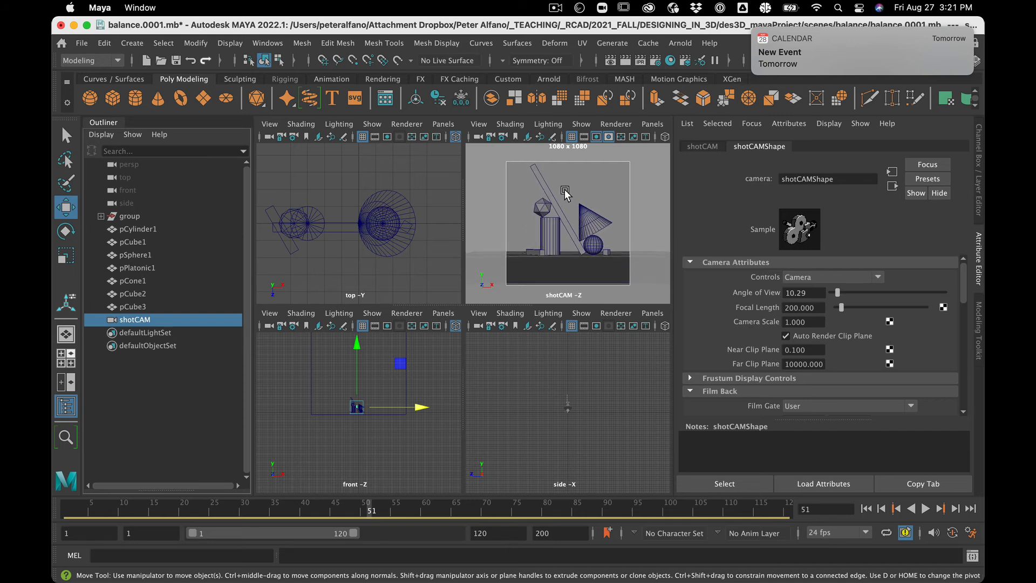
{"action": "scroll", "coordinate": [565, 193], "scroll_direction": "down", "scroll_amount": 2}
{"action": "scroll", "coordinate": [564, 193], "scroll_direction": "up", "scroll_amount": 2}
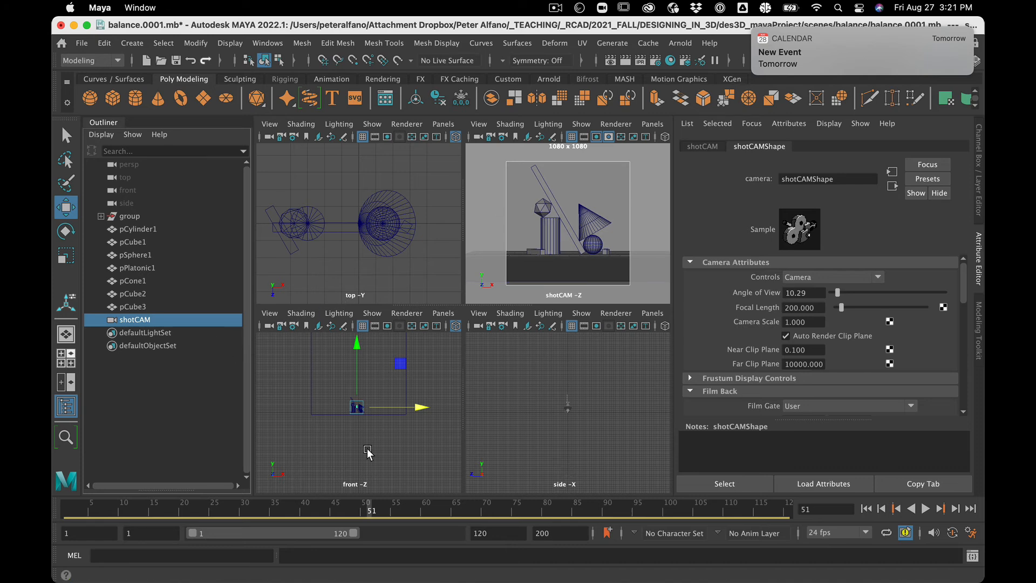
- Raise shotCAM in the front view to about Translate Y 4.3 and deselect it
{"action": "left_click", "coordinate": [348, 448]}
{"action": "left_click", "coordinate": [135, 319]}
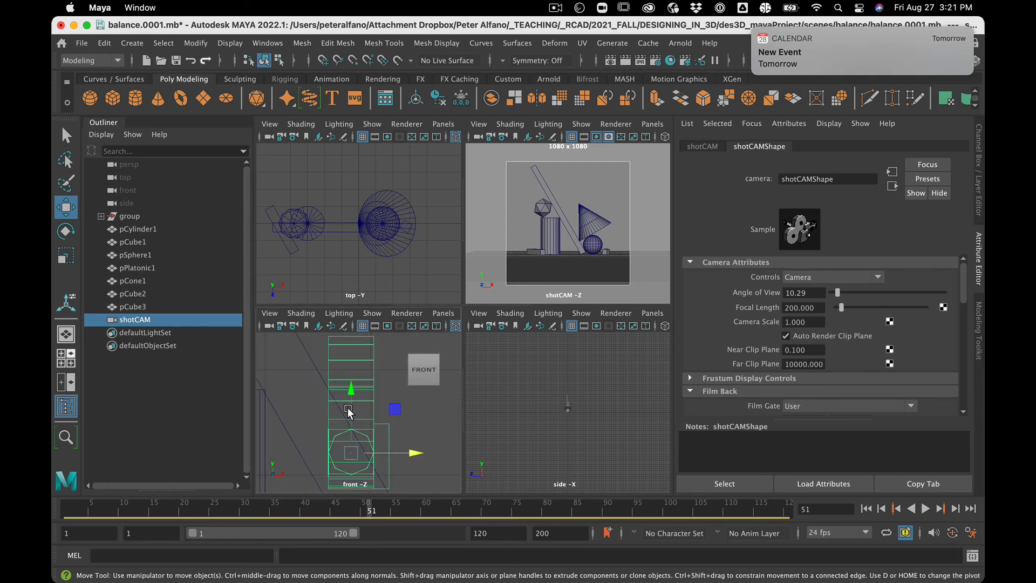
{"action": "scroll", "coordinate": [348, 410], "scroll_direction": "up", "scroll_amount": 5}
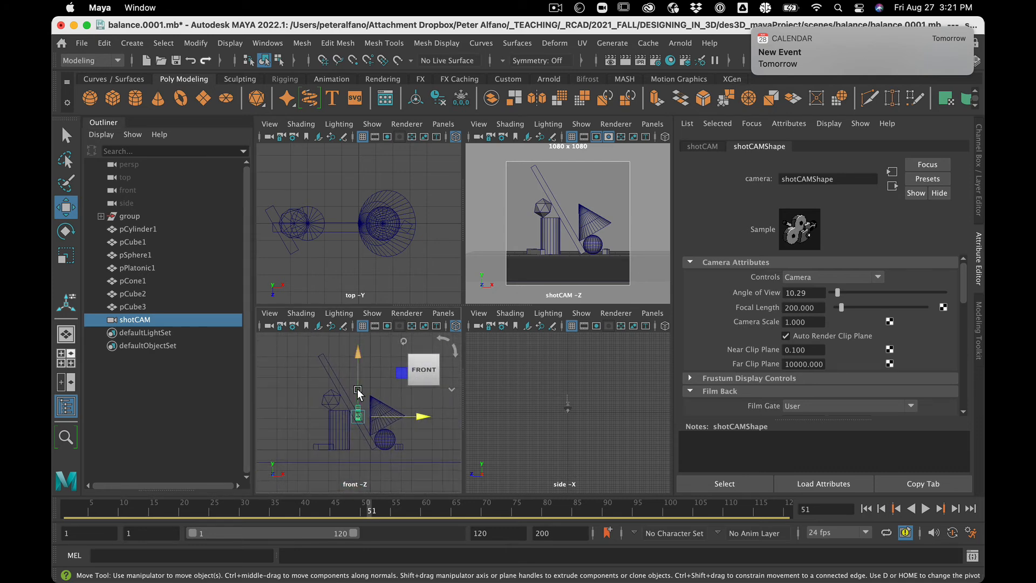
{"action": "scroll", "coordinate": [356, 391], "scroll_direction": "up", "scroll_amount": 3}
{"action": "left_click_drag", "start_coordinate": [356, 393], "coordinate": [356, 374]}
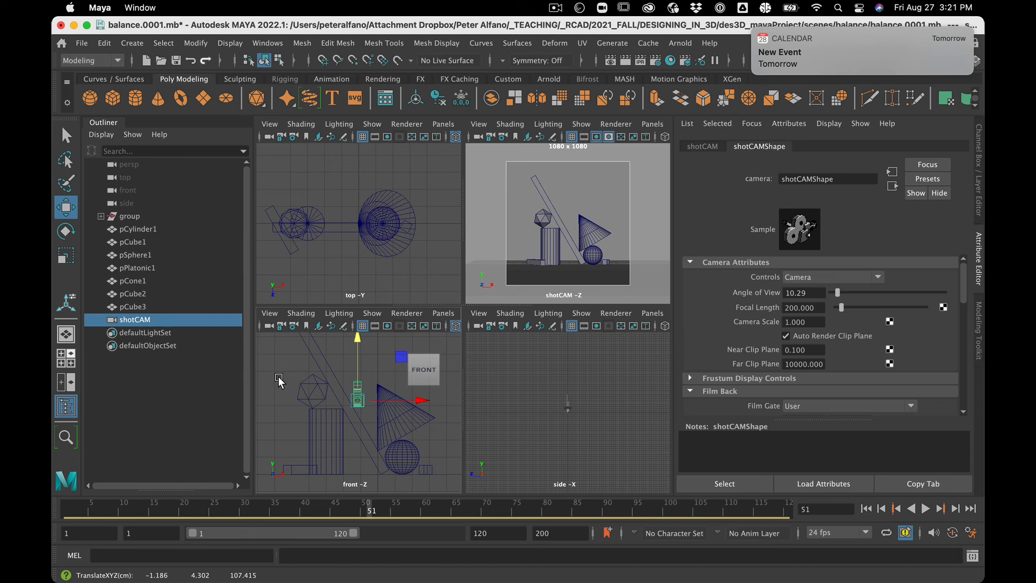
{"action": "left_click", "coordinate": [279, 381]}
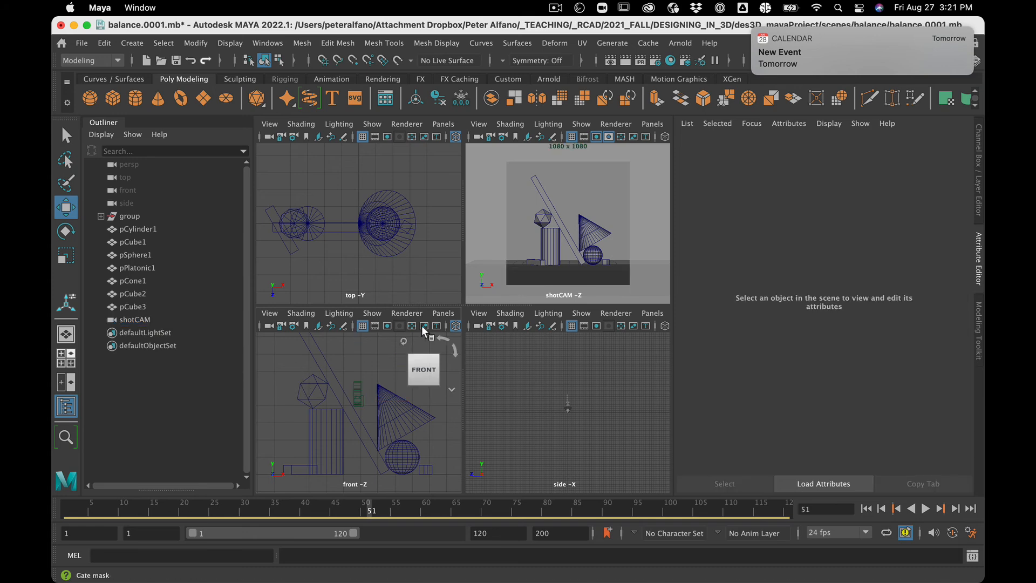
- Create a polygon torus and set its axis to 0, 0, 1
{"action": "left_click", "coordinate": [182, 98]}
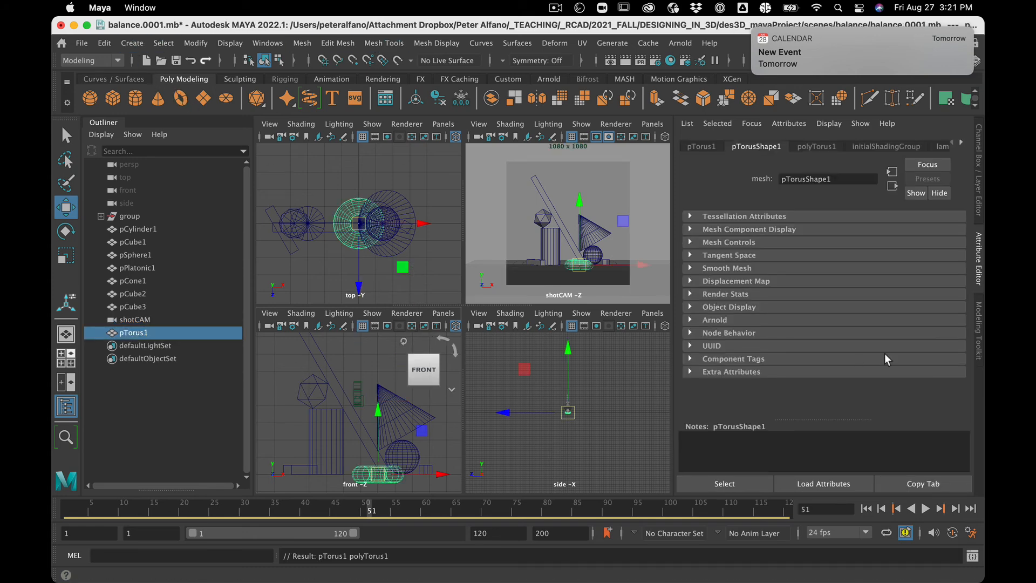
{"action": "left_click", "coordinate": [816, 147]}
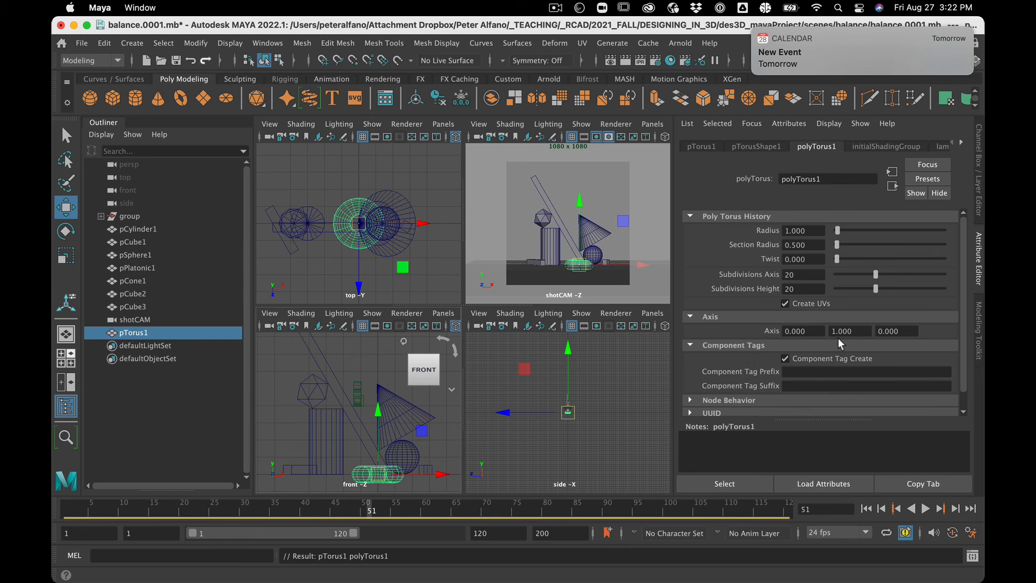
{"action": "double_click", "coordinate": [855, 331]}
{"action": "type", "text": "0"}
{"action": "key", "text": "Tab"}
{"action": "type", "text": "1"}
{"action": "key", "text": "Return"}
{"action": "left_click", "coordinate": [979, 191]}
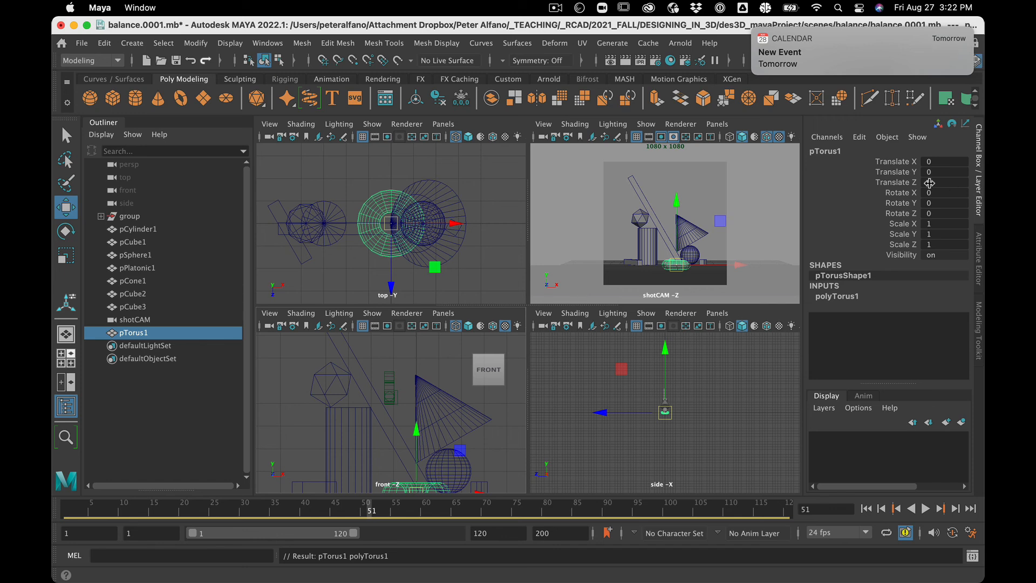
{"action": "left_click", "coordinate": [977, 265]}
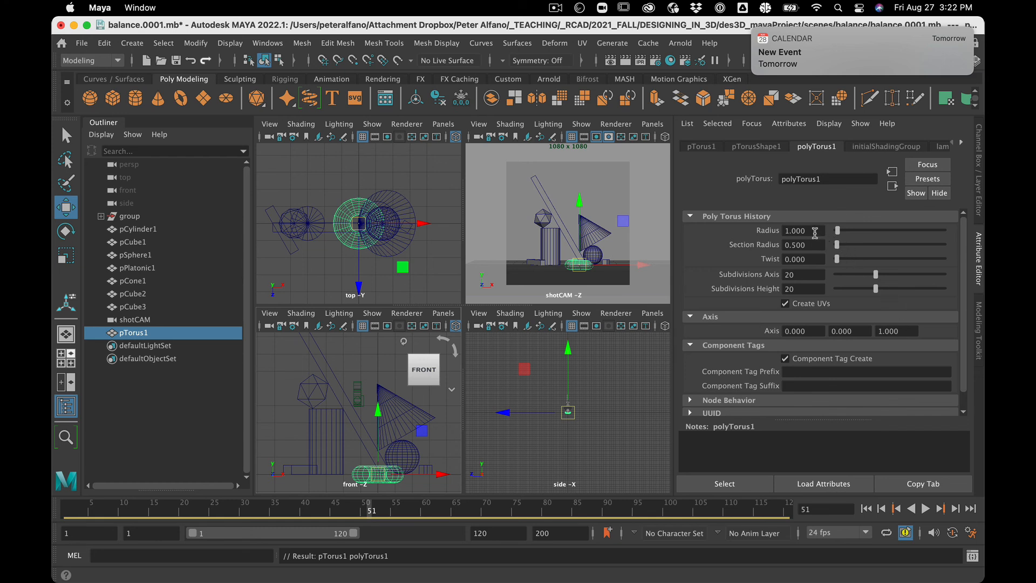
- Shape the torus into a thin ring with a radius of 2.27 and a section radius of 0.25
{"action": "left_click_drag", "start_coordinate": [812, 233], "coordinate": [778, 224]}
{"action": "type", "text": "0.2"}
{"action": "key", "text": "Return"}
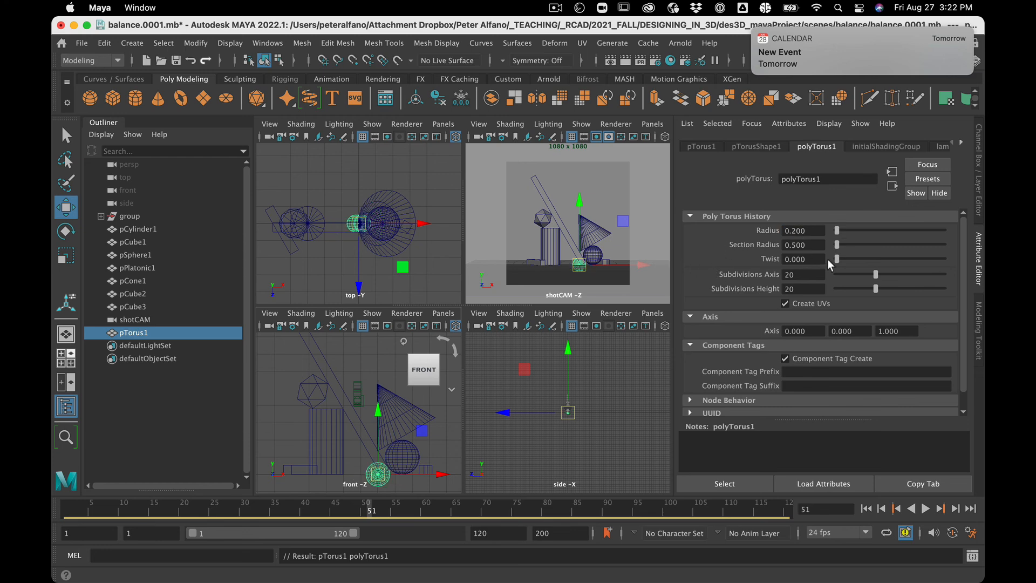
{"action": "left_click_drag", "start_coordinate": [791, 244], "coordinate": [915, 240], "text": "ctrl"}
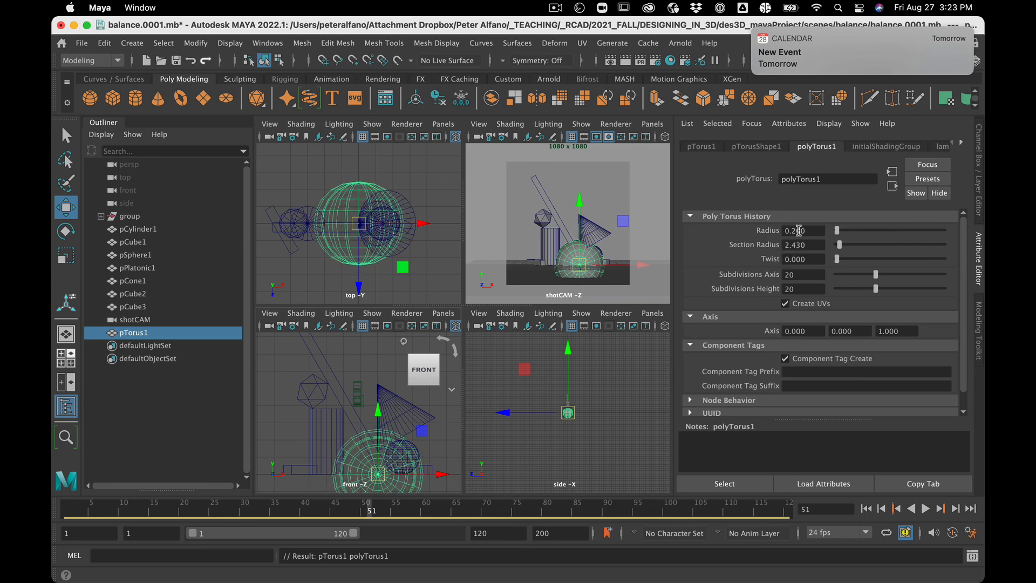
{"action": "left_click_drag", "start_coordinate": [796, 234], "coordinate": [714, 255], "text": "ctrl"}
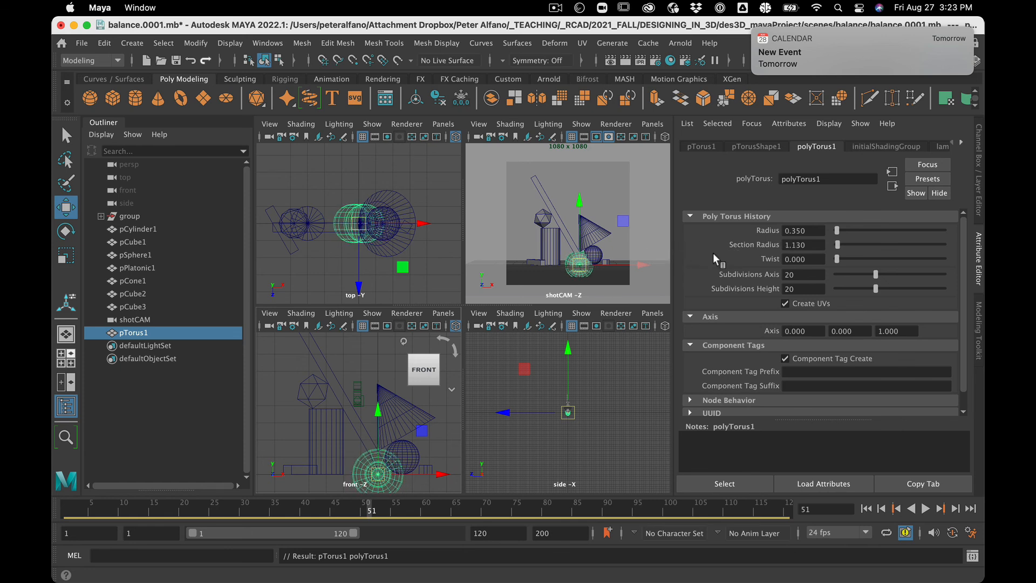
{"action": "left_click_drag", "start_coordinate": [797, 230], "coordinate": [920, 221], "text": "ctrl"}
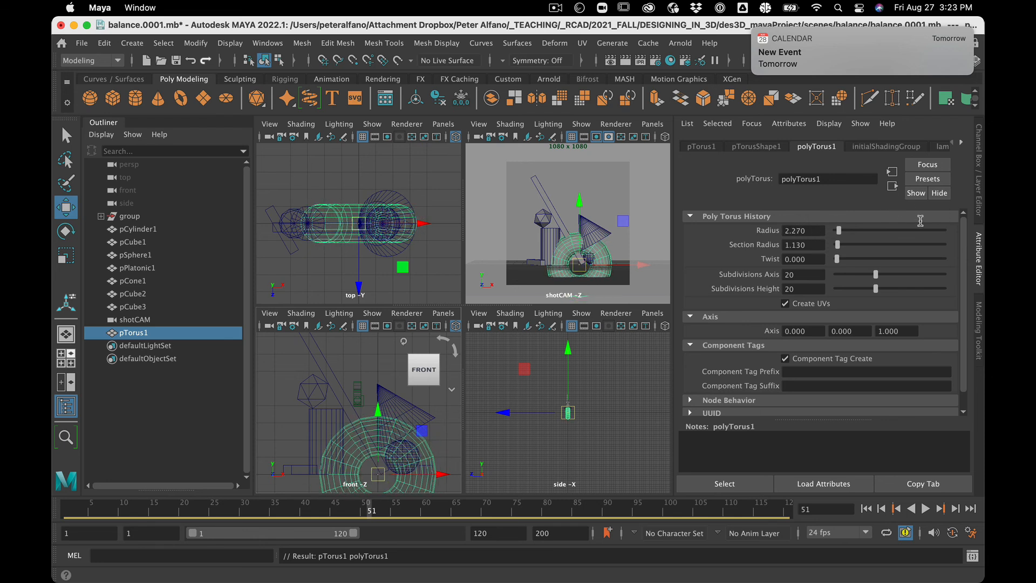
{"action": "left_click_drag", "start_coordinate": [797, 242], "coordinate": [740, 252], "text": "ctrl"}
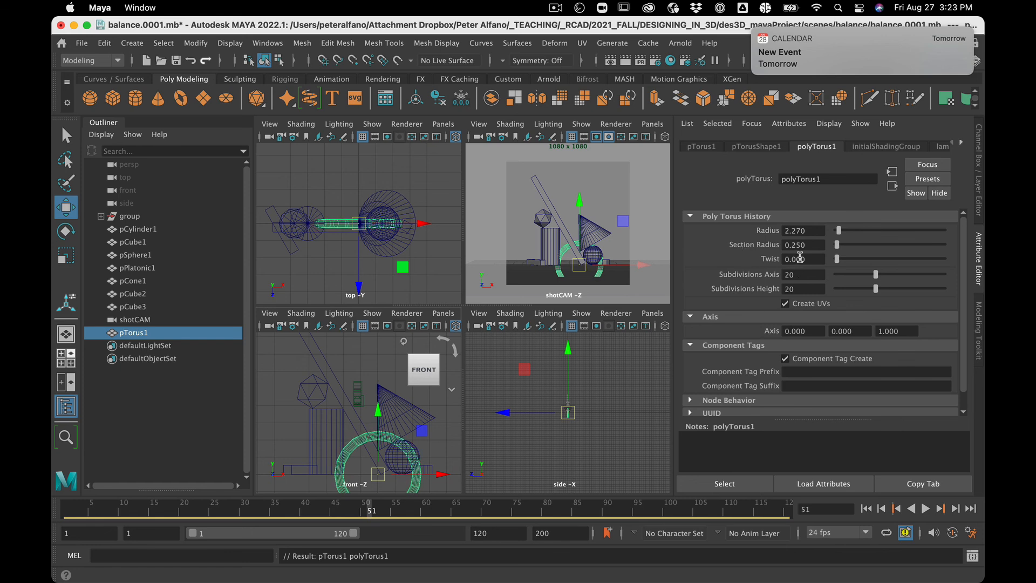
- Set the torus's axis subdivisions to 64 and move it above the cone to about X -1.0, Y 7.2
{"action": "left_click_drag", "start_coordinate": [878, 275], "coordinate": [921, 268]}
{"action": "left_click_drag", "start_coordinate": [924, 275], "coordinate": [971, 270]}
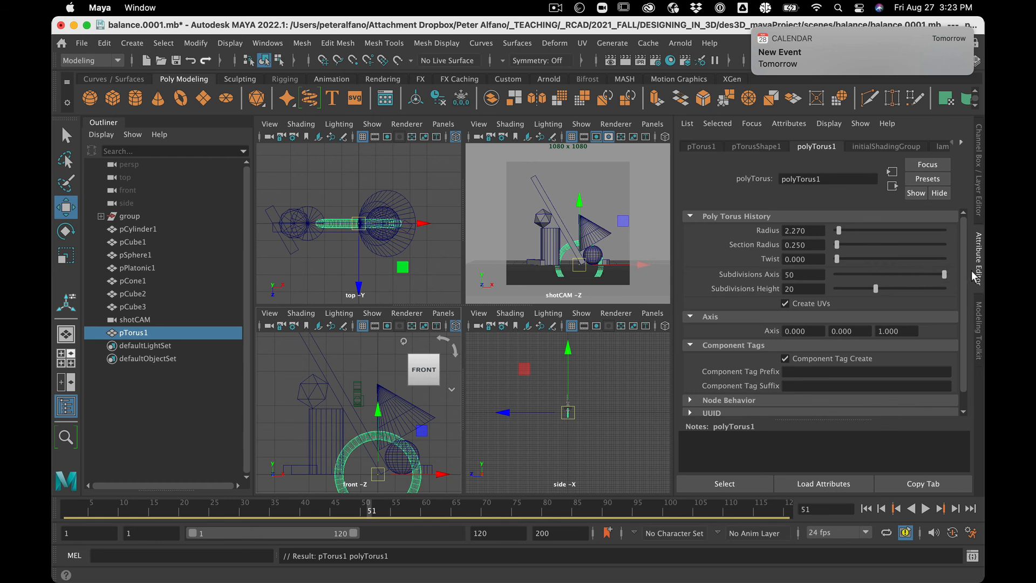
{"action": "double_click", "coordinate": [798, 274]}
{"action": "type", "text": "64"}
{"action": "key", "text": "Return"}
{"action": "left_click_drag", "start_coordinate": [377, 472], "coordinate": [359, 348]}
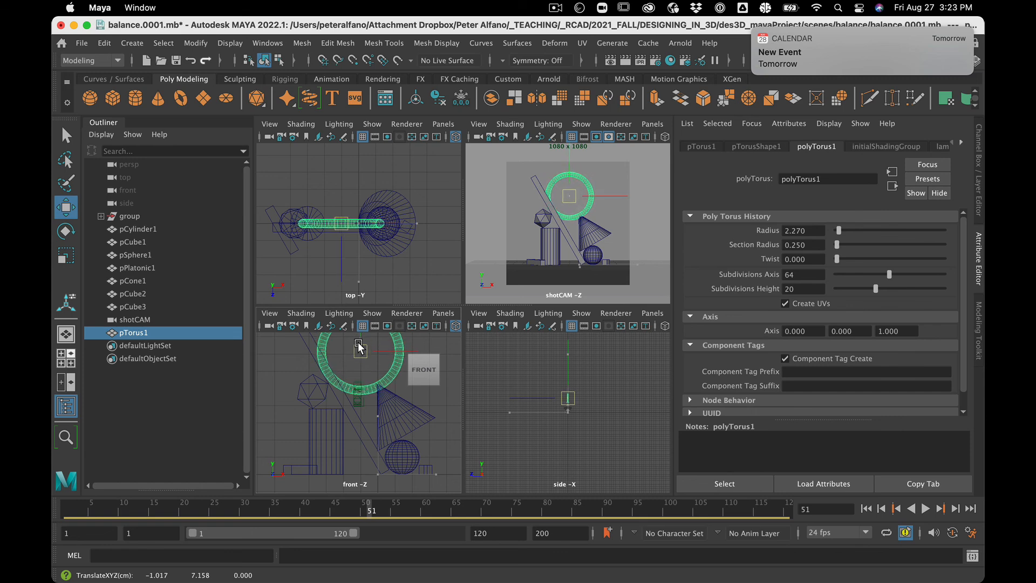
- Reduce the torus's radius to 1.8 and its section radius to 0.21
{"action": "key", "text": "e"}
{"action": "key", "text": "r"}
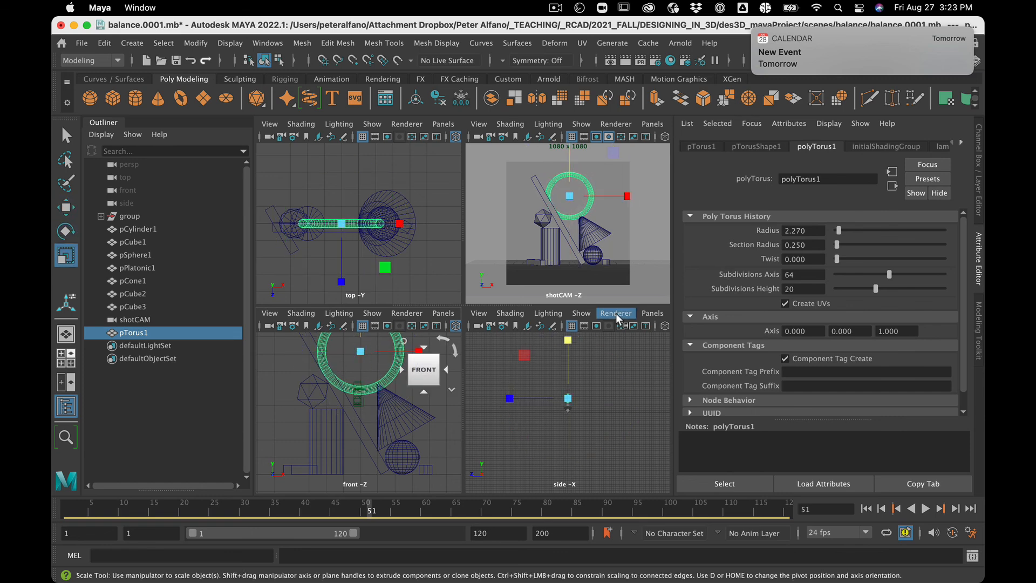
{"action": "left_click", "coordinate": [354, 422]}
{"action": "left_click", "coordinate": [382, 378]}
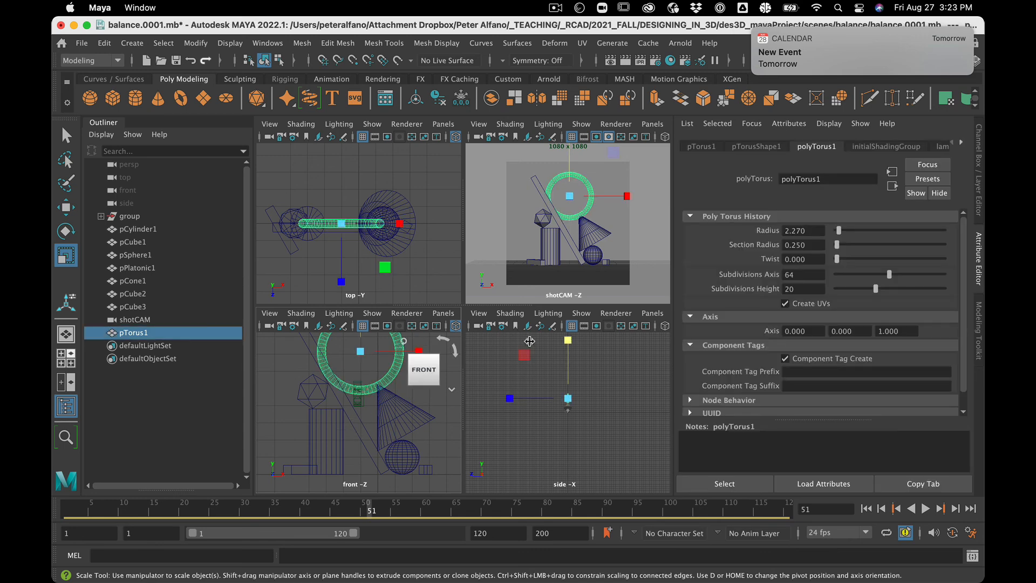
{"action": "left_click_drag", "start_coordinate": [796, 227], "coordinate": [767, 229], "text": "ctrl"}
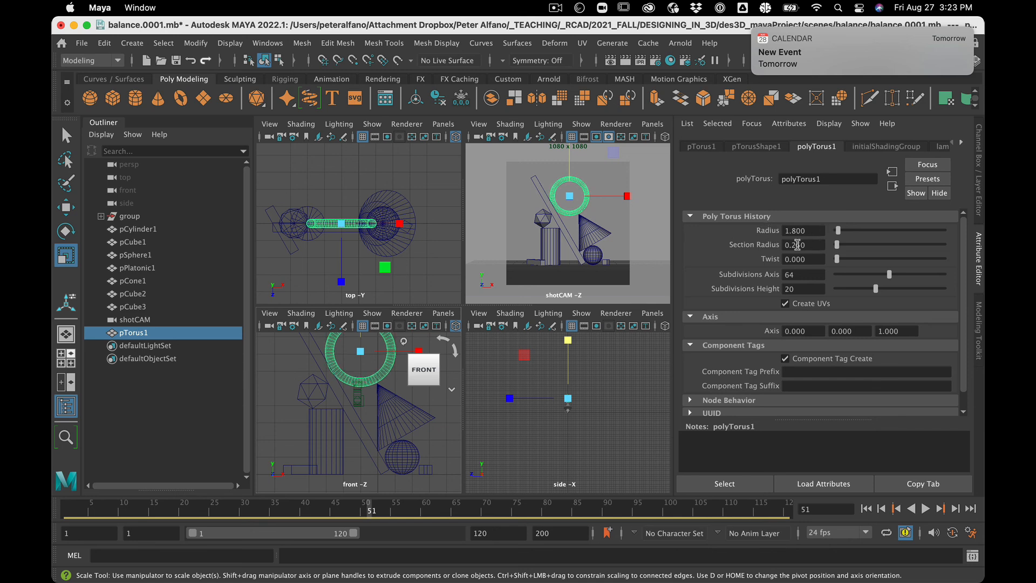
{"action": "left_click_drag", "start_coordinate": [797, 245], "coordinate": [795, 245], "text": "ctrl"}
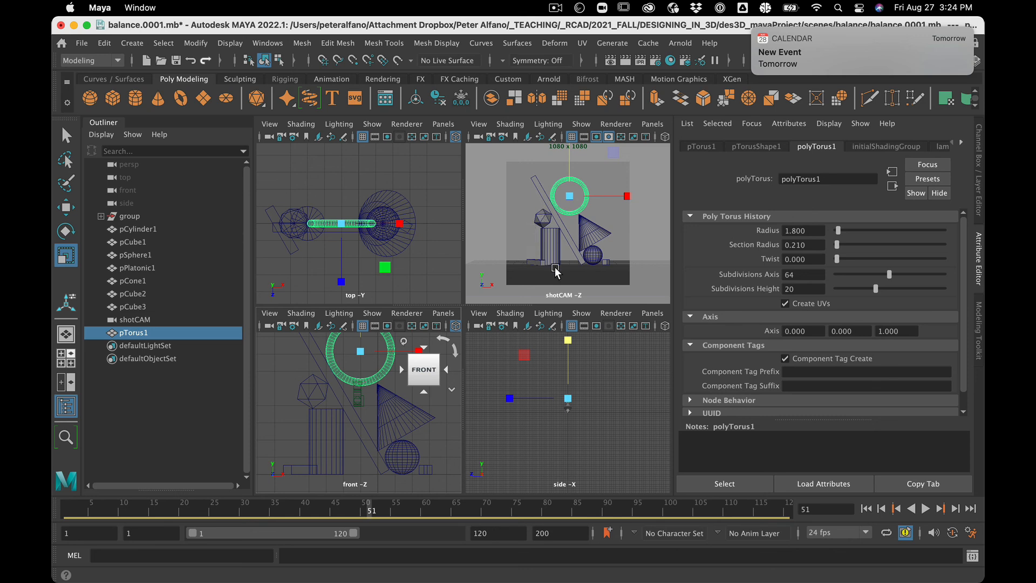
- Dolly shotCAM back slightly for more margin around the composition and save the scene incrementally as balance.0002.mb
{"action": "scroll", "coordinate": [584, 252], "scroll_direction": "down", "scroll_amount": 5}
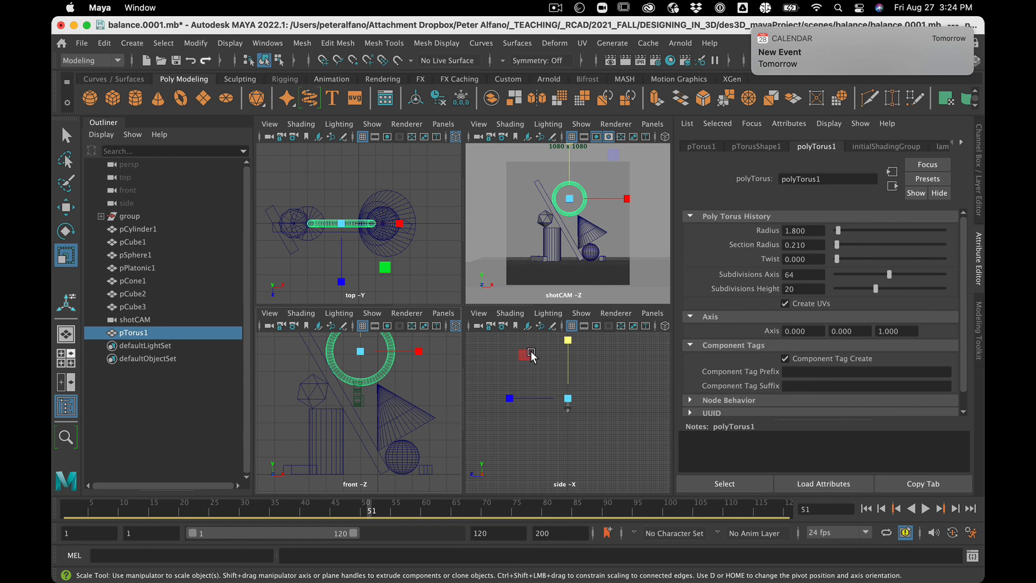
{"action": "left_click", "coordinate": [499, 430]}
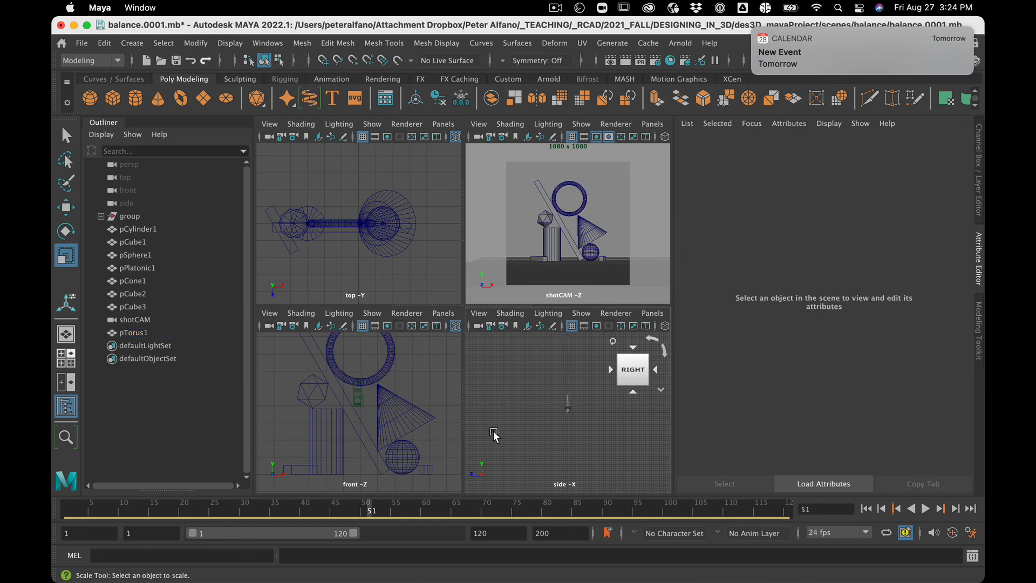
{"action": "left_click", "coordinate": [80, 42]}
{"action": "left_click", "coordinate": [95, 123]}
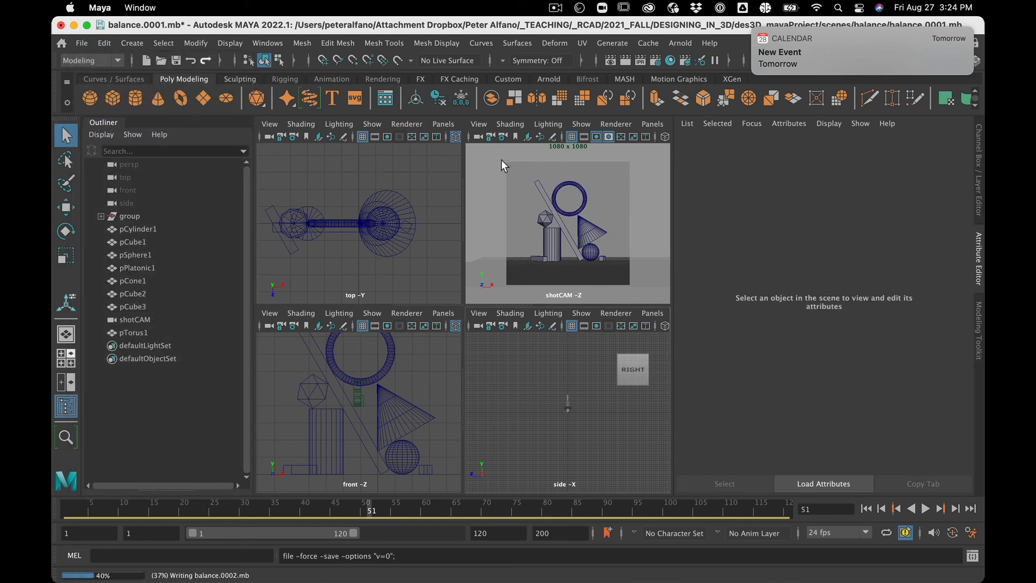
{"action": "left_click", "coordinate": [604, 169]}
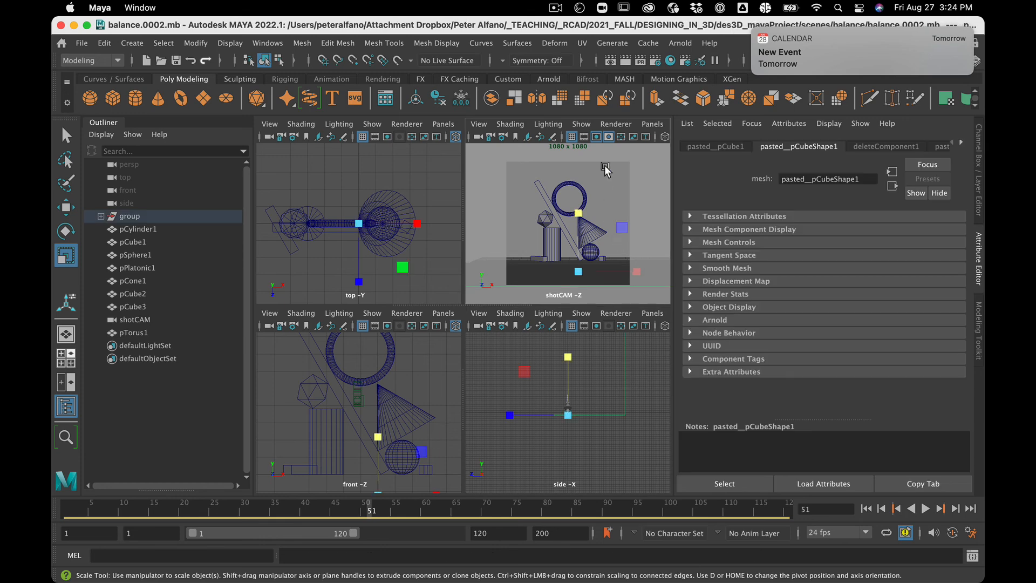